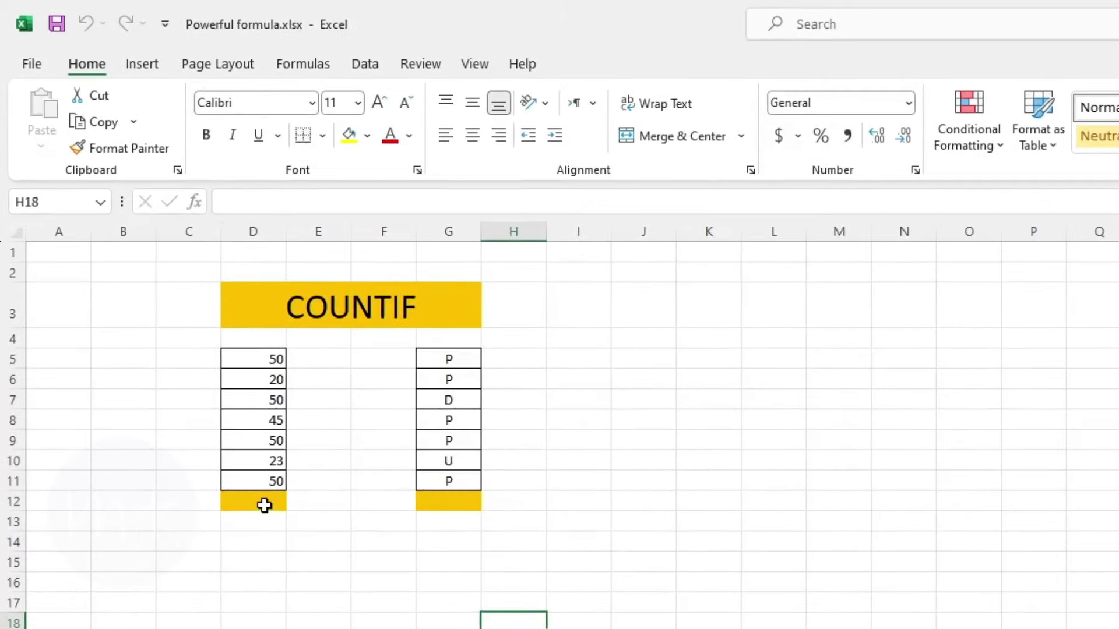
# Enter =COUNTIF(D5:D11,"50") in D12 to count the 50s, giving 4.
pyautogui.click(265, 505)
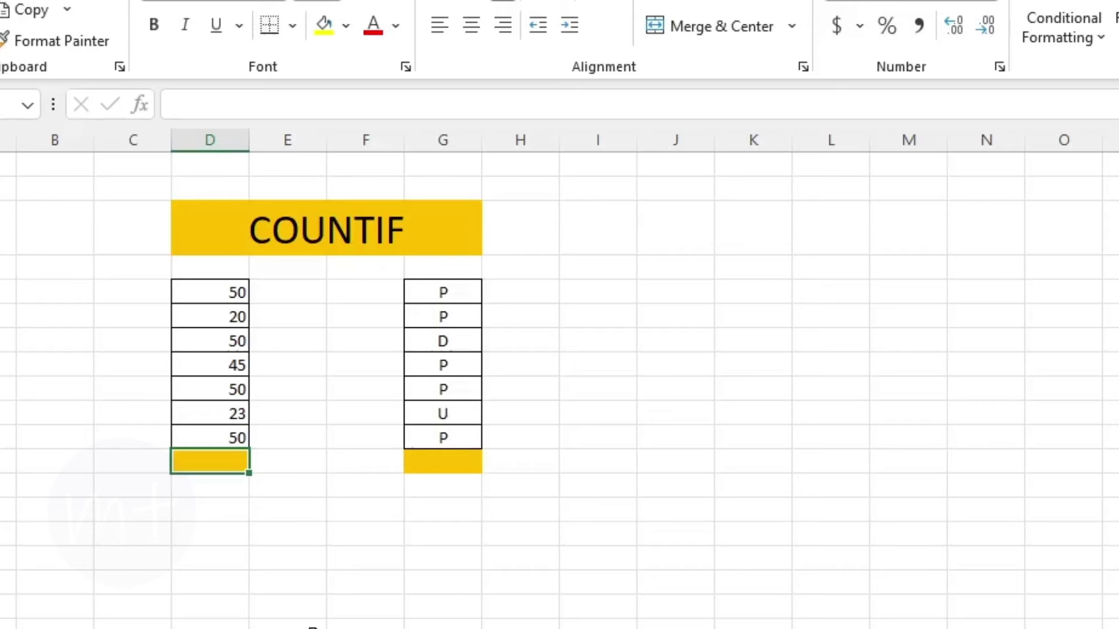
pyautogui.write('=')
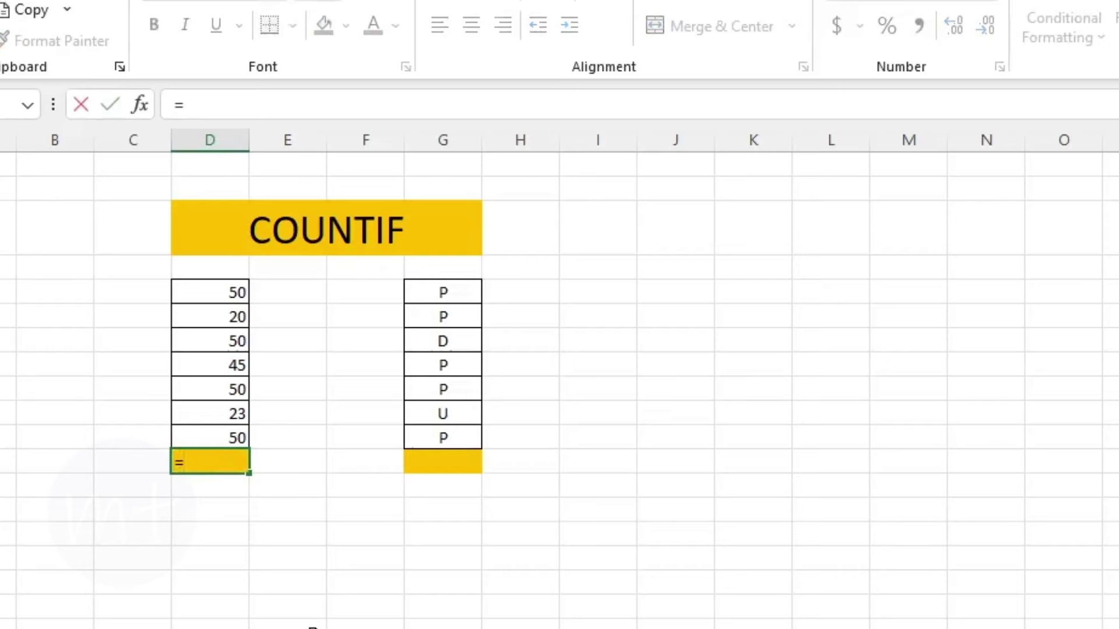
pyautogui.write('countif')
pyautogui.press('Tab')
pyautogui.write('(')
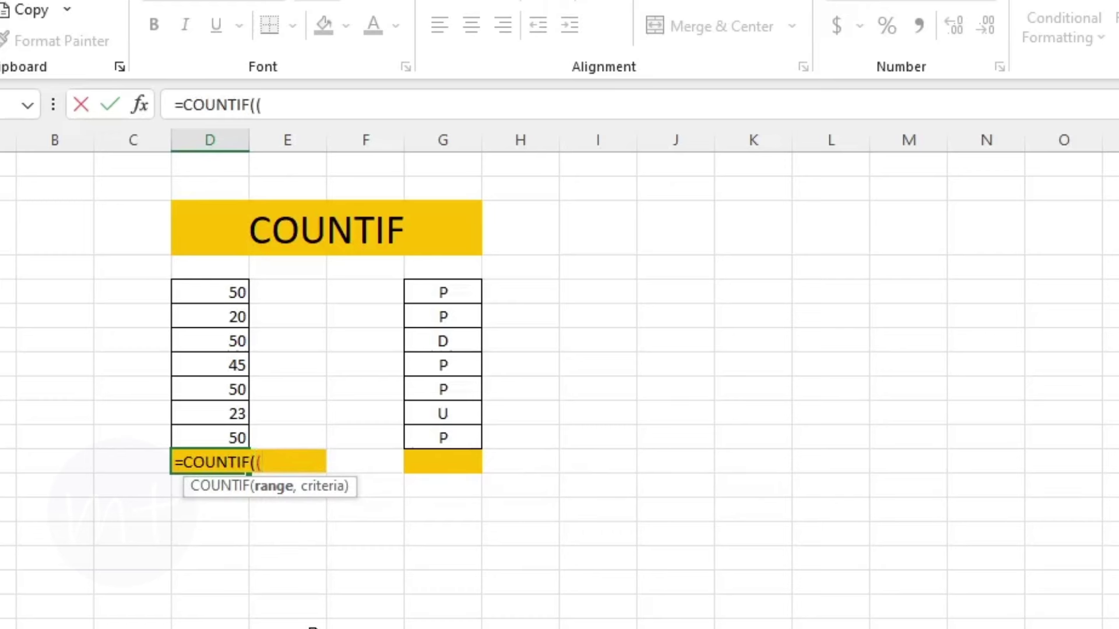
pyautogui.press('BackSpace')
pyautogui.moveTo(233, 292); pyautogui.dragTo(232, 435)
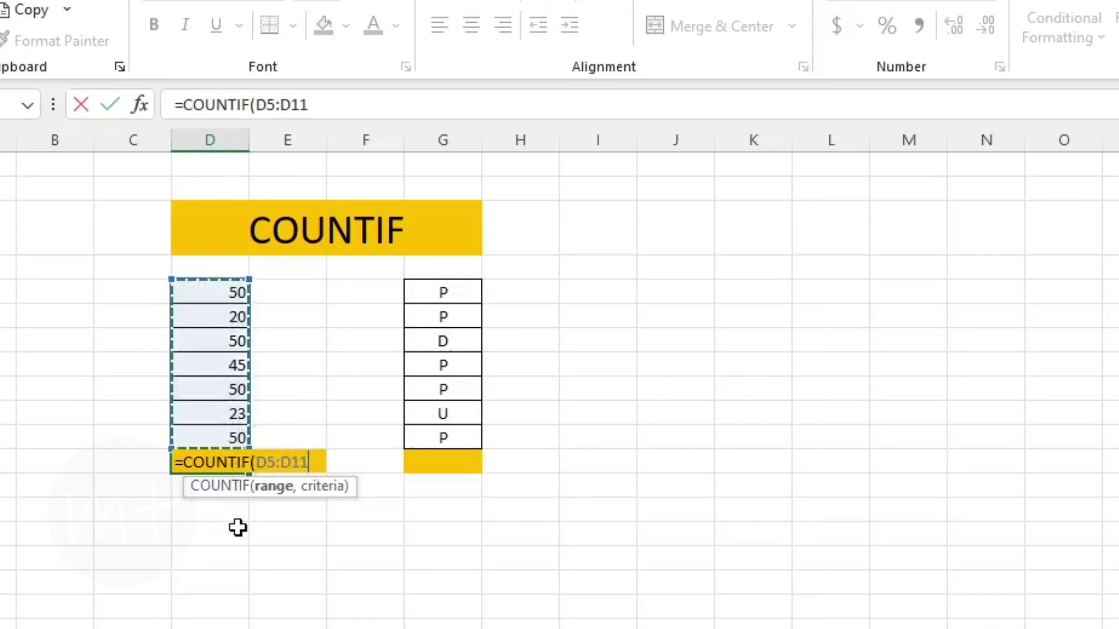
pyautogui.write(',')
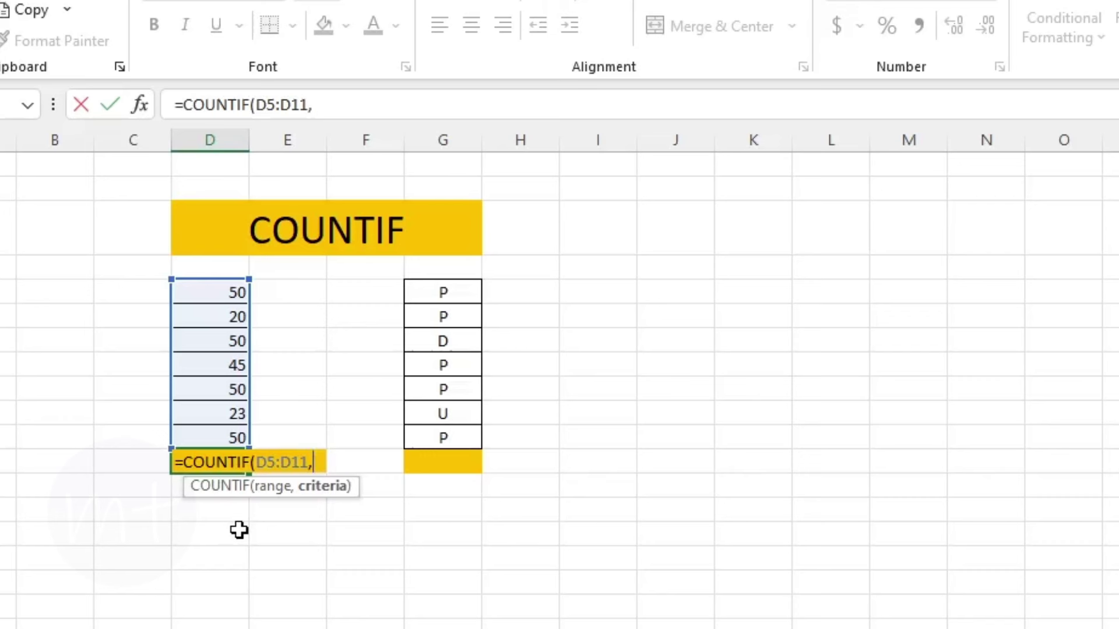
pyautogui.write('"50')
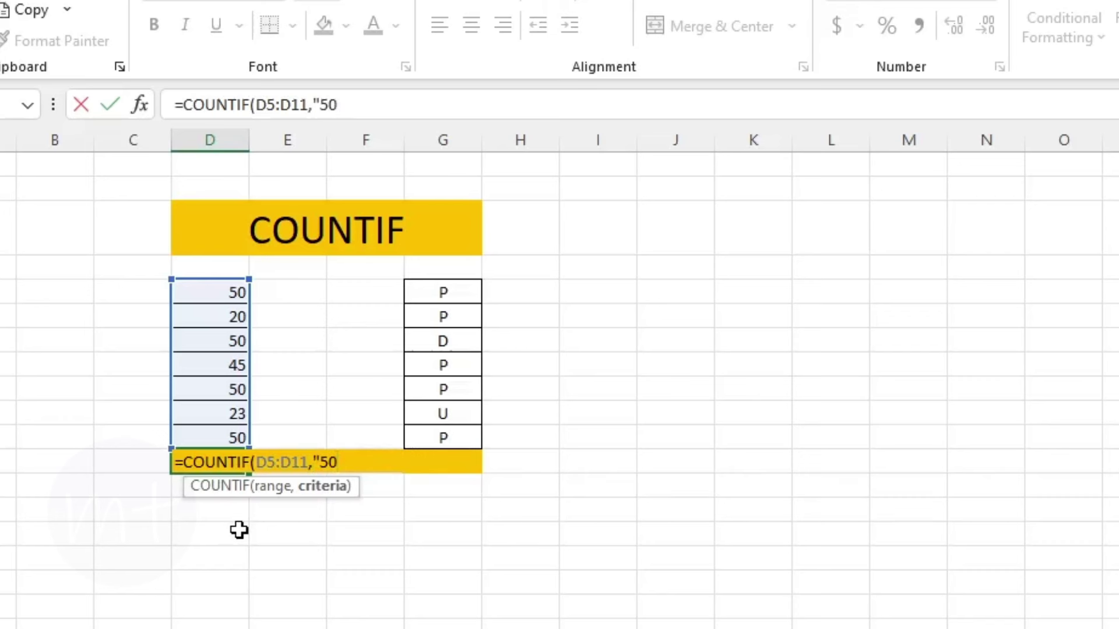
pyautogui.write('"')
pyautogui.press('Return')
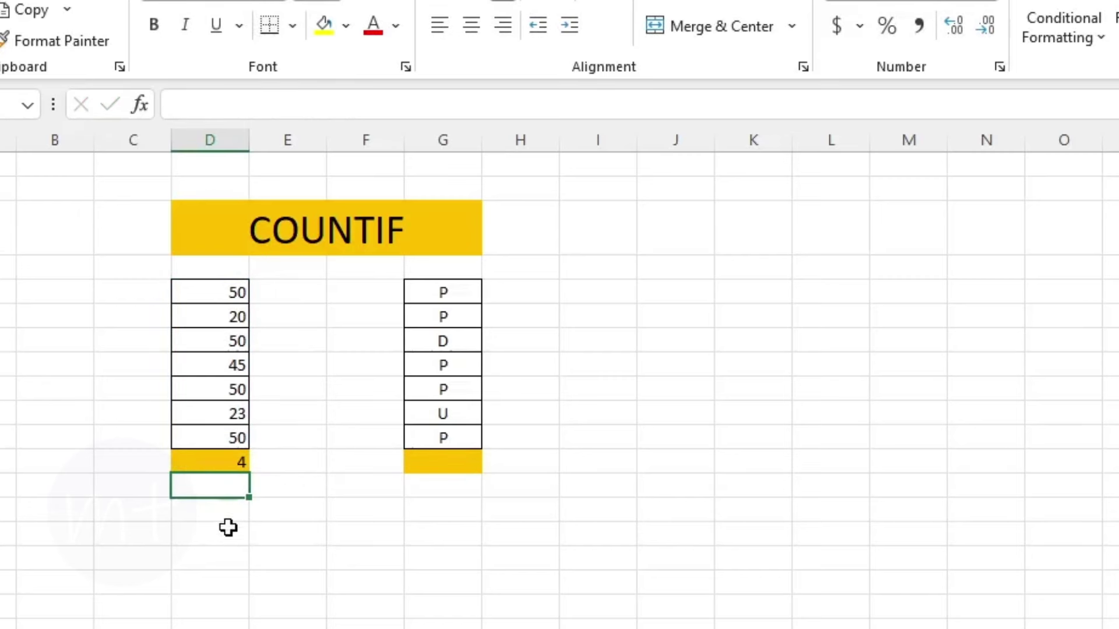
# Enter =COUNTIF(G5:G11,"P") in G12 to count the P entries, giving 5.
pyautogui.click(429, 463)
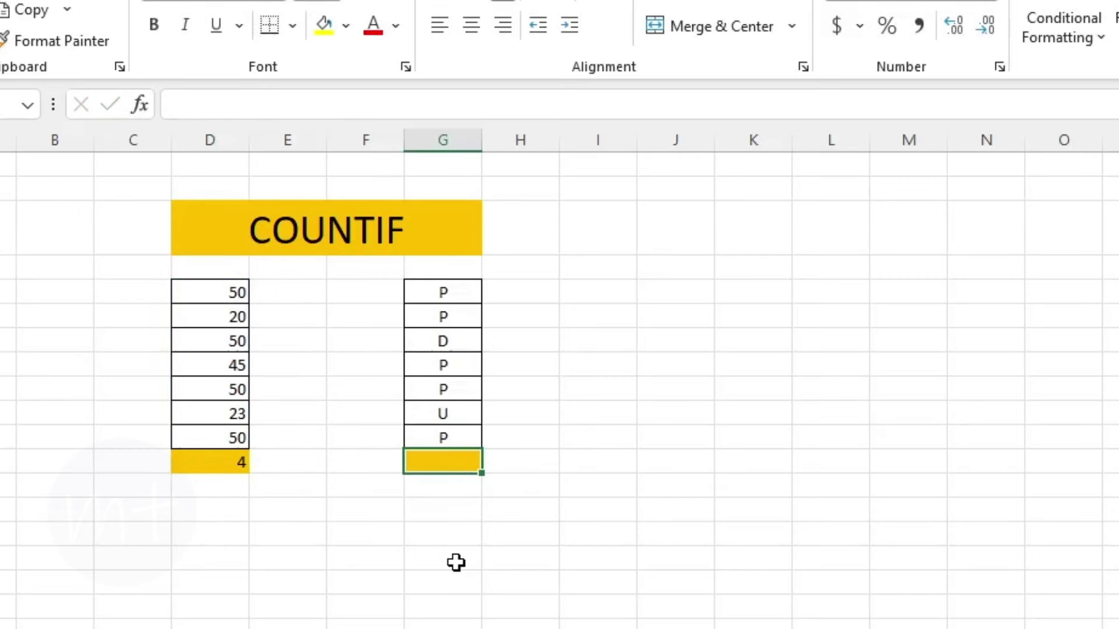
pyautogui.write('=count')
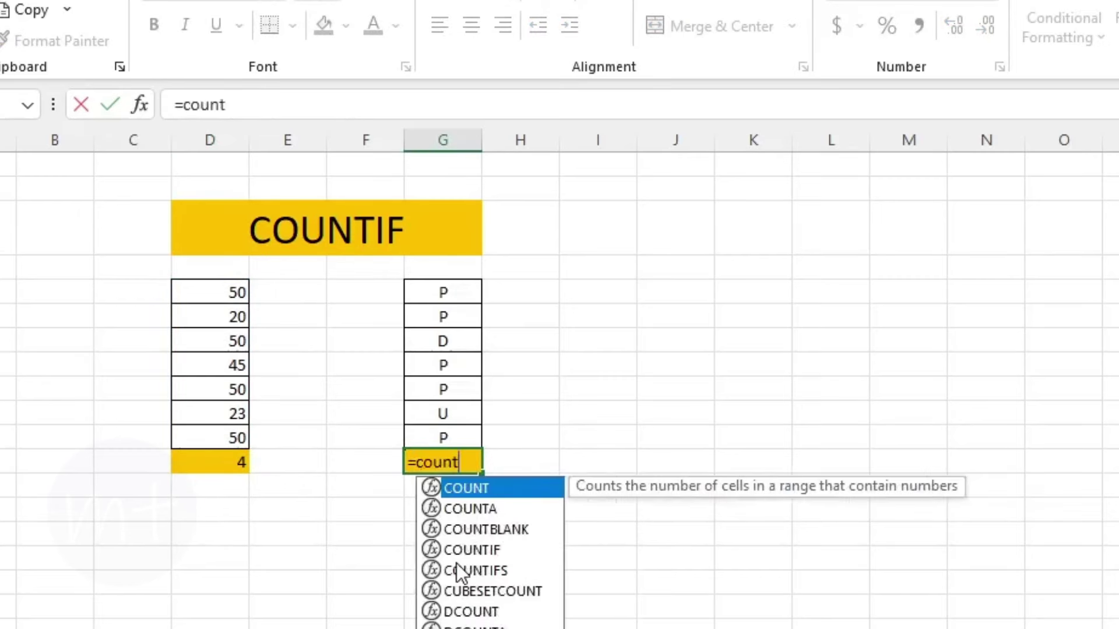
pyautogui.write('if')
pyautogui.press('Tab')
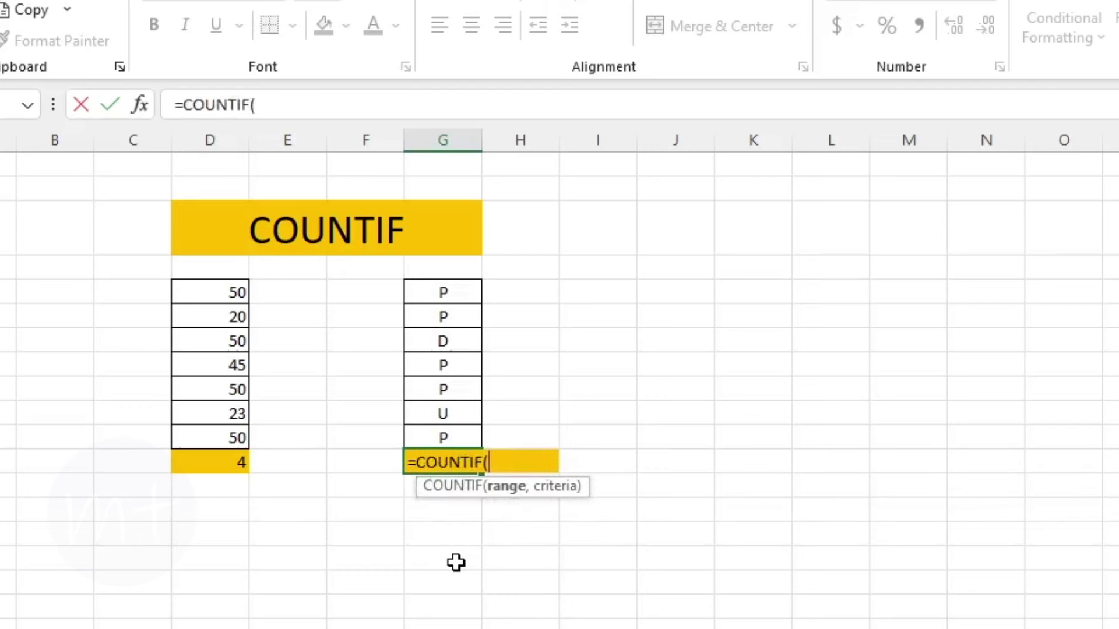
pyautogui.moveTo(443, 293); pyautogui.dragTo(471, 431)
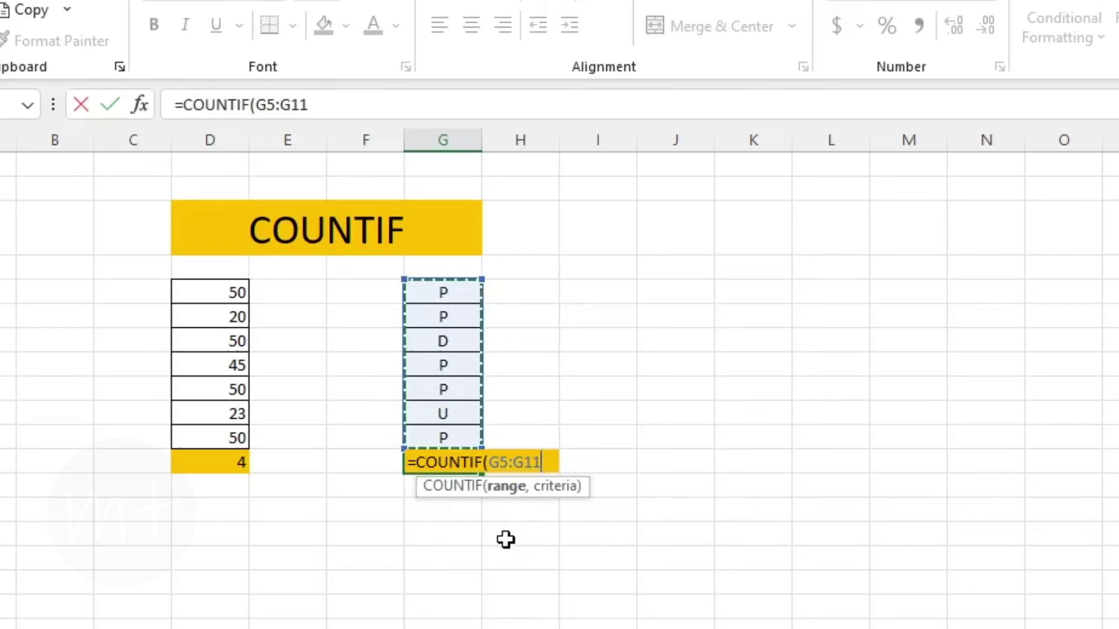
pyautogui.write(',"')
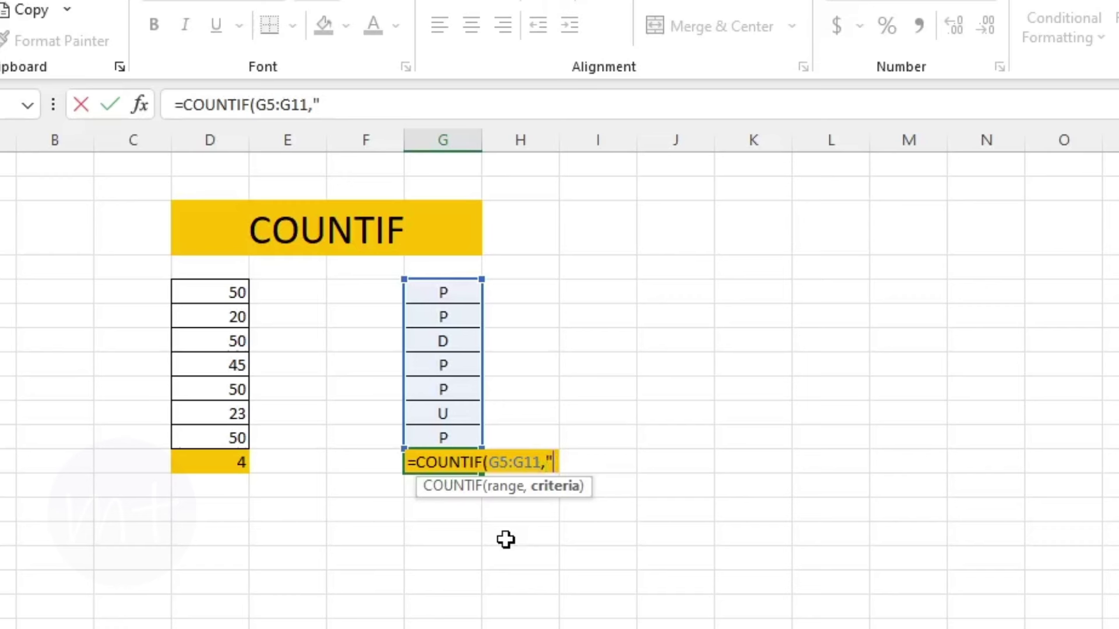
pyautogui.write('P")')
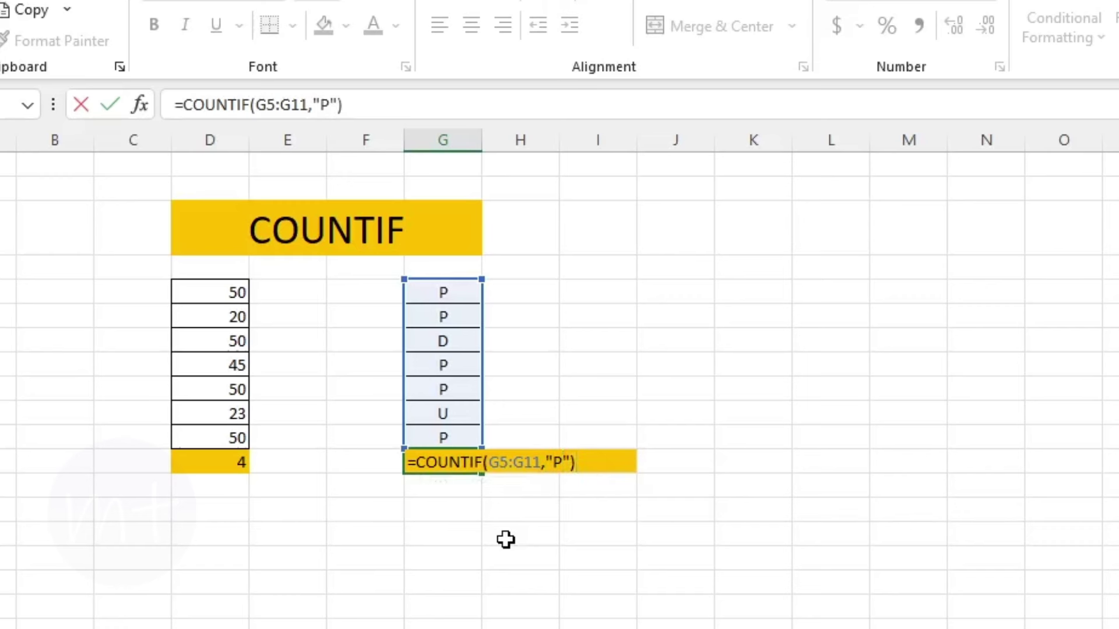
pyautogui.press('Return')
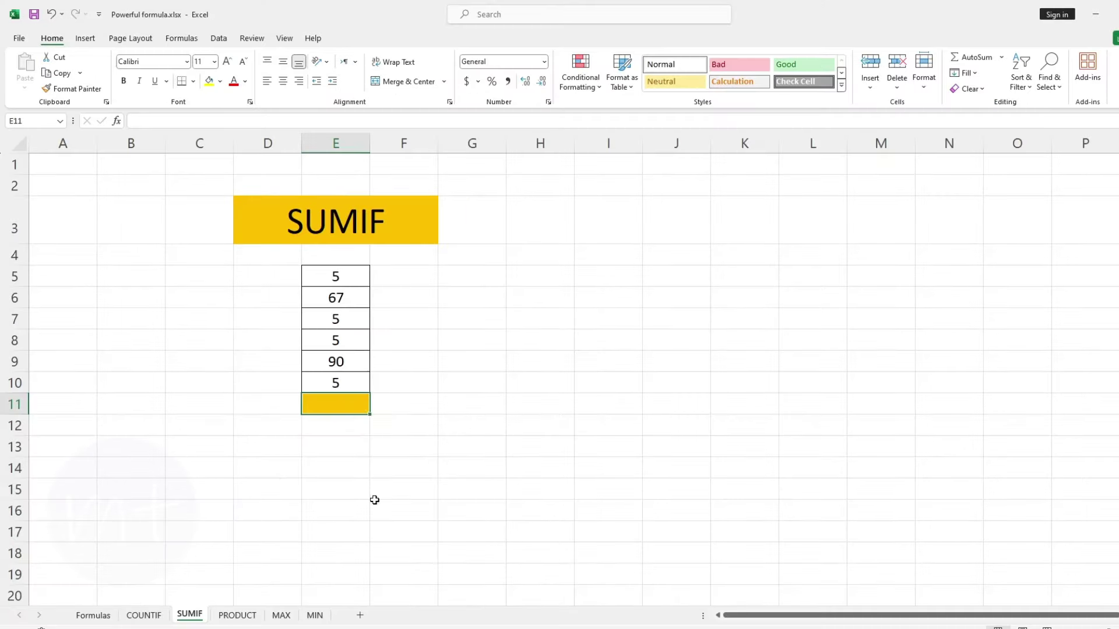
# Enter =SUMIF(E5:E10,"5") in E11 to total the 5s, giving 20.
pyautogui.write('=')
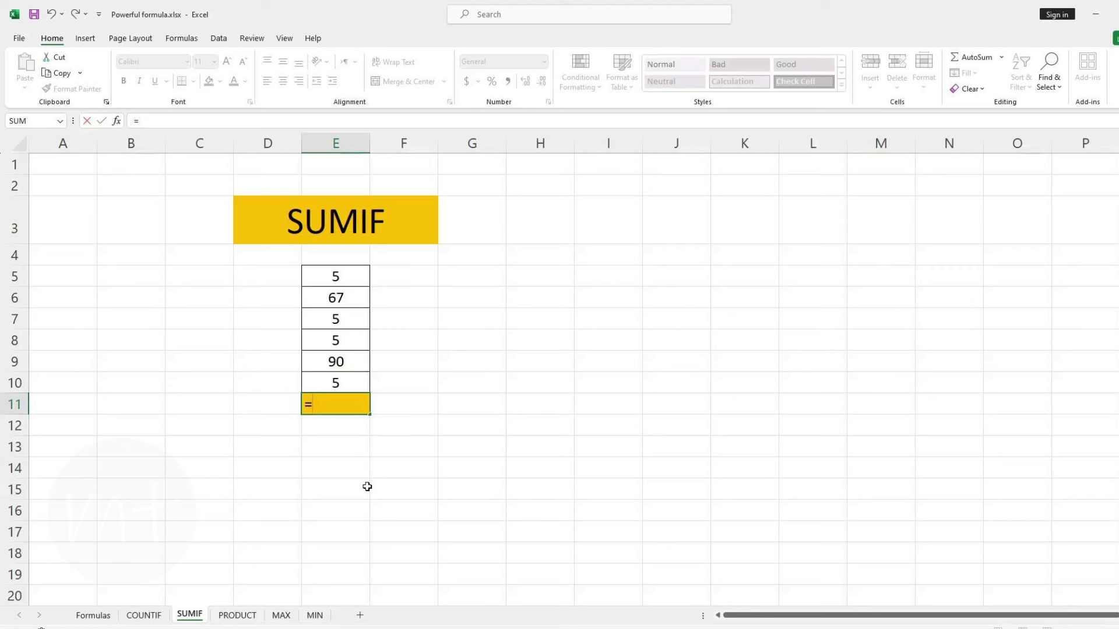
pyautogui.write('sumif')
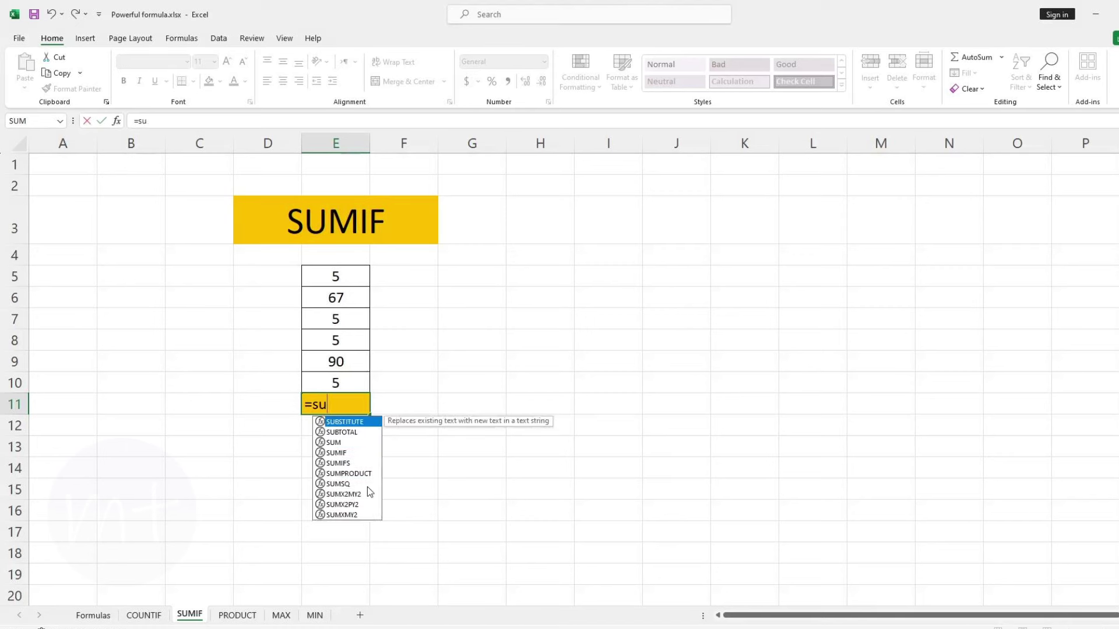
pyautogui.press('Tab')
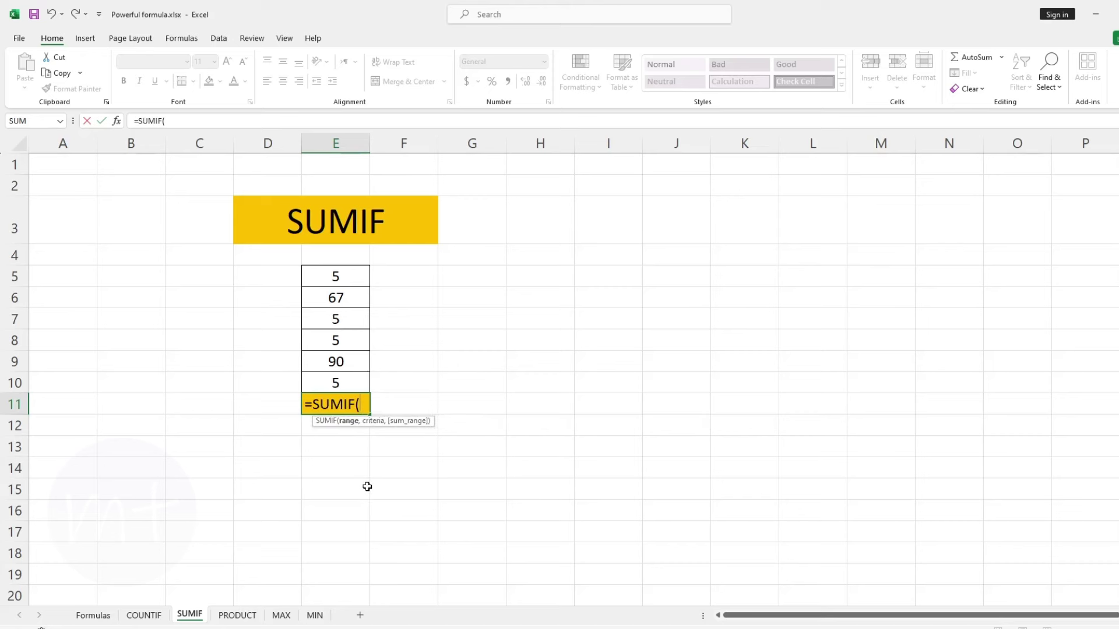
pyautogui.moveTo(327, 277); pyautogui.dragTo(338, 376)
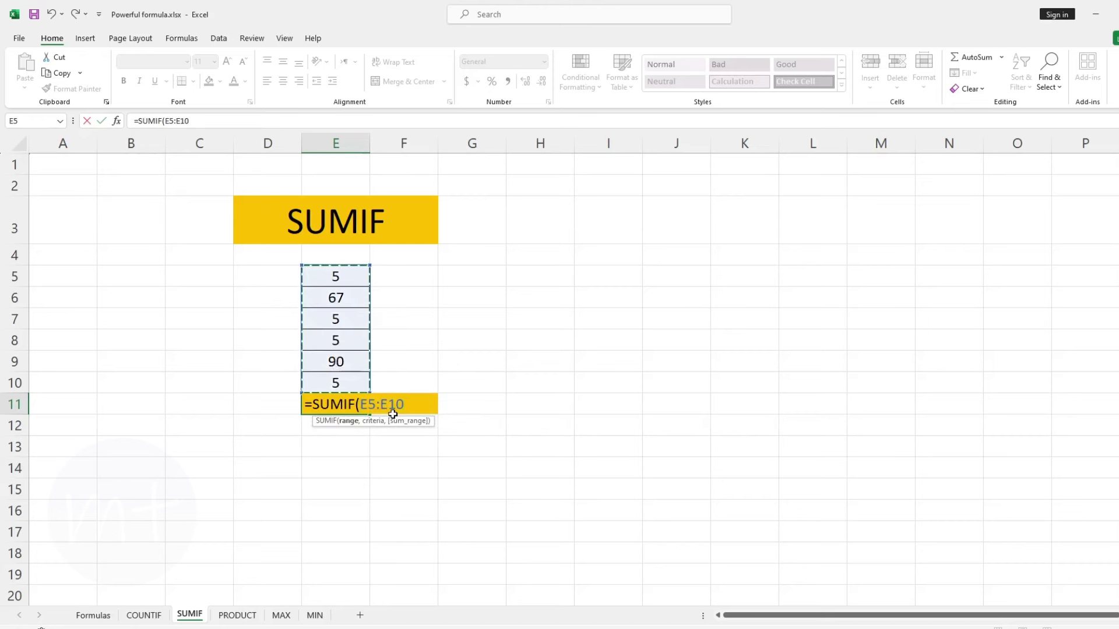
pyautogui.write(',')
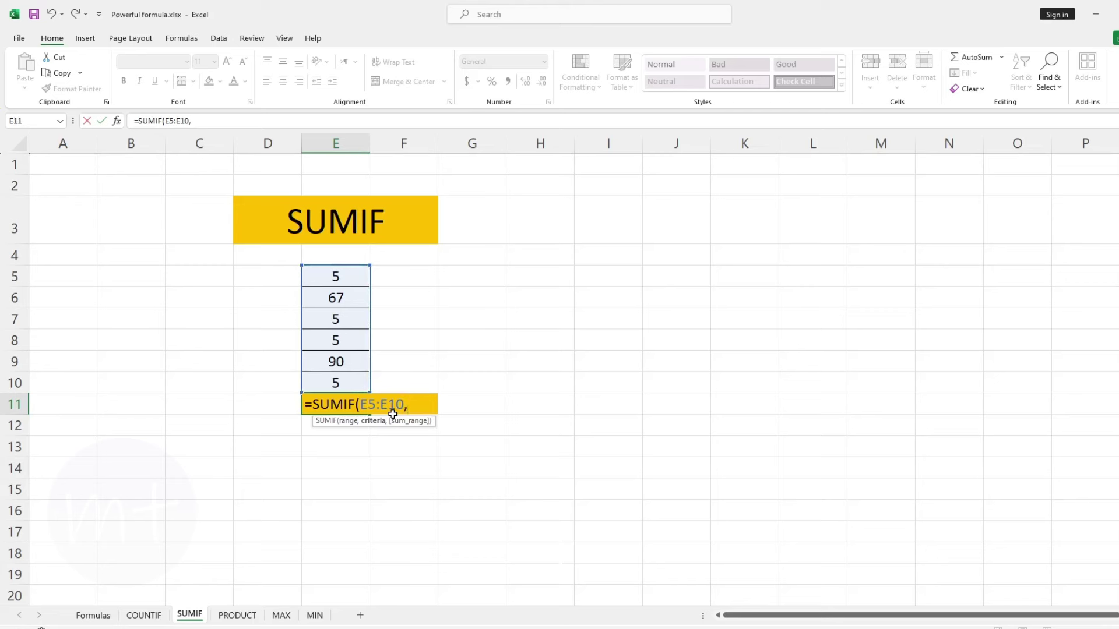
pyautogui.write('"5")')
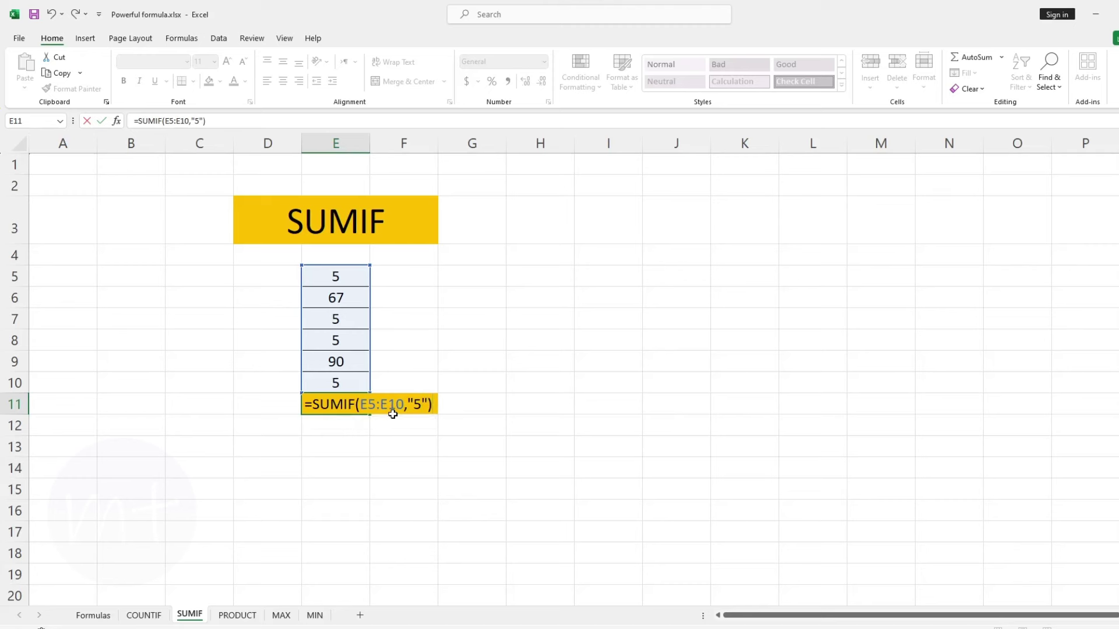
pyautogui.press('Return')
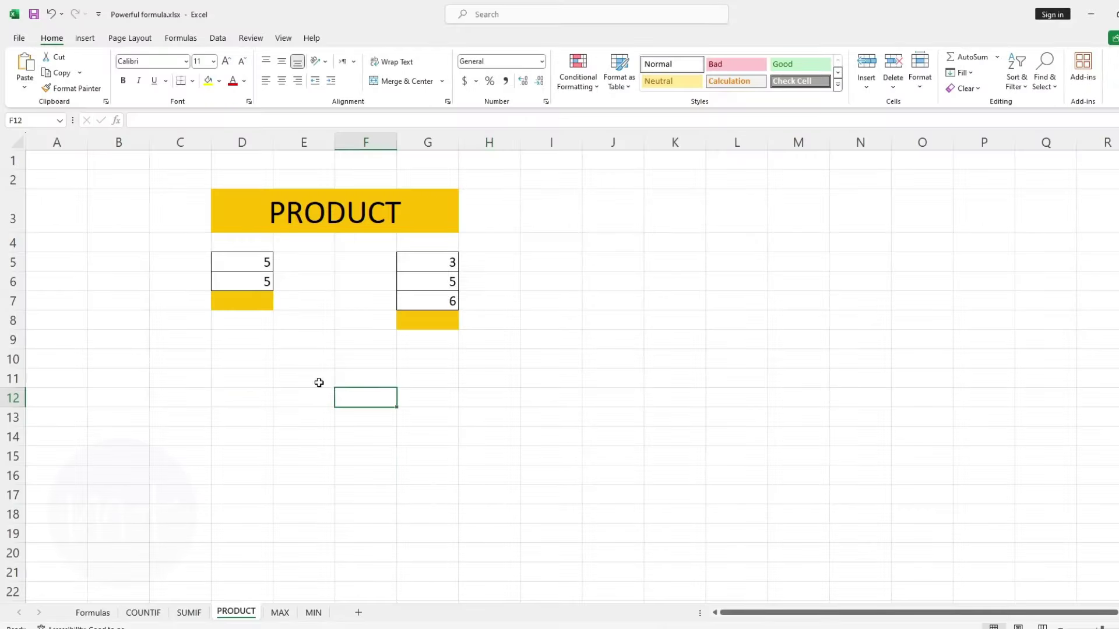
# Enter =PRODUCT(D5:D6) in D7, giving 25.
pyautogui.click(255, 306)
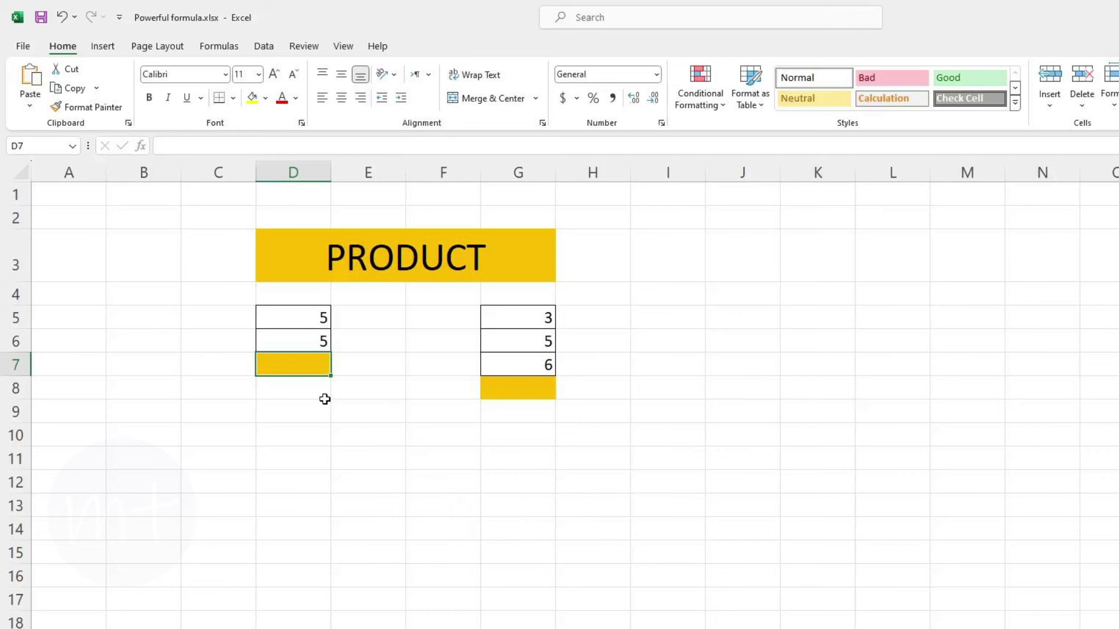
pyautogui.write('=')
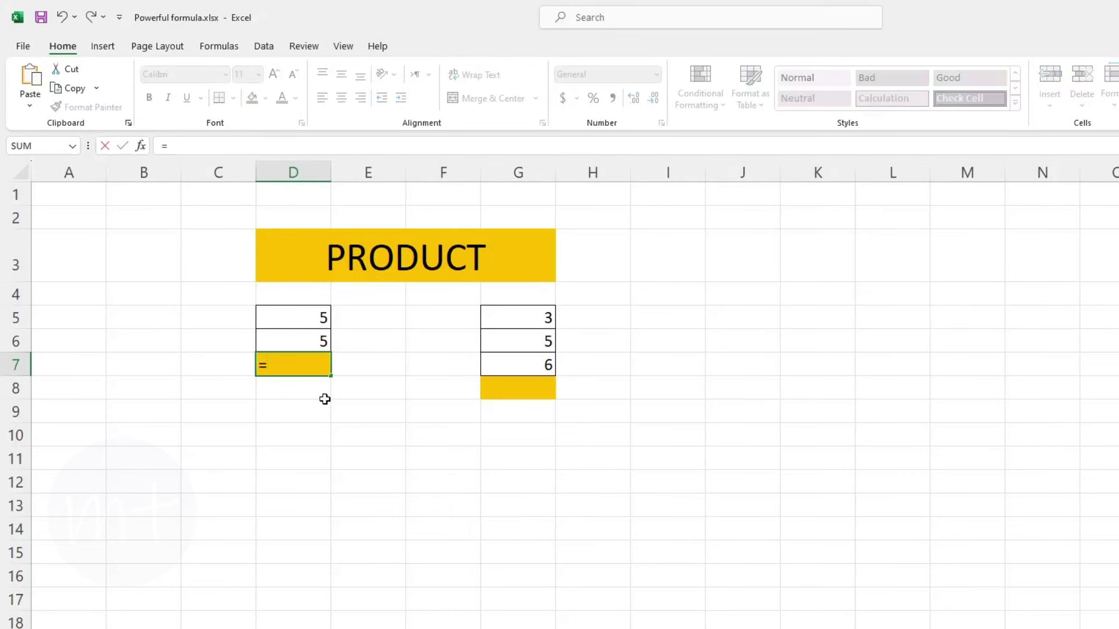
pyautogui.write('produ')
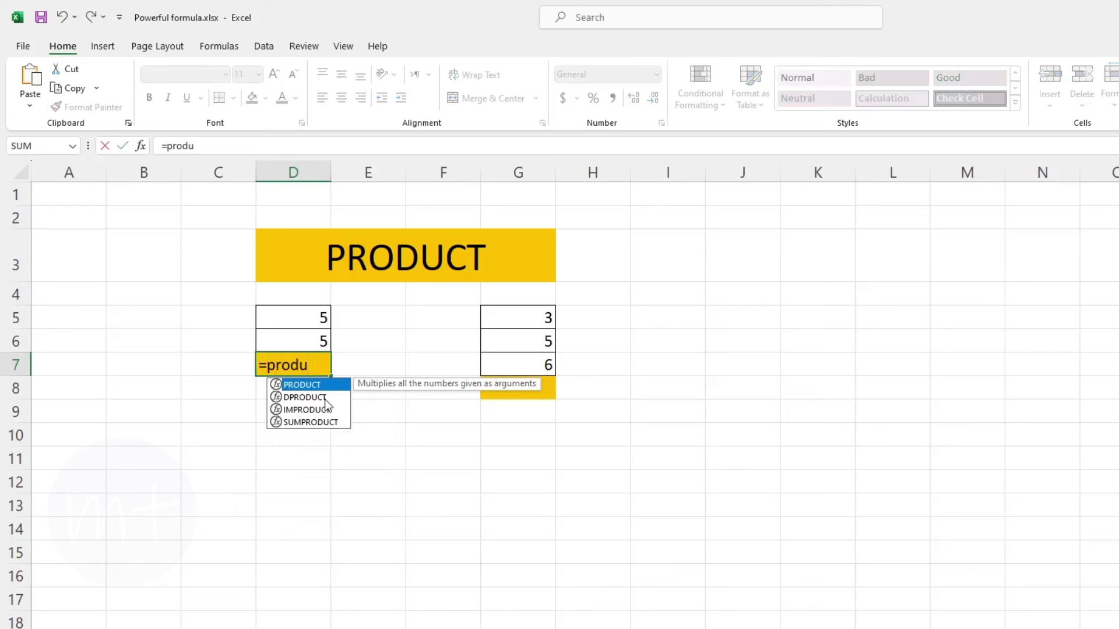
pyautogui.press('Tab')
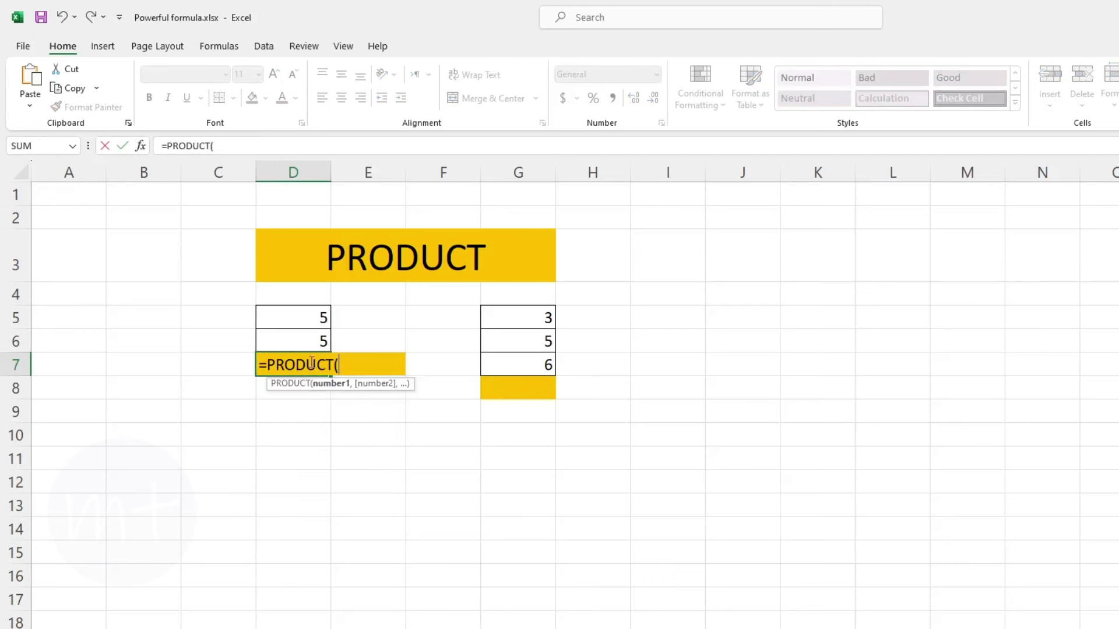
pyautogui.moveTo(302, 318); pyautogui.dragTo(302, 341)
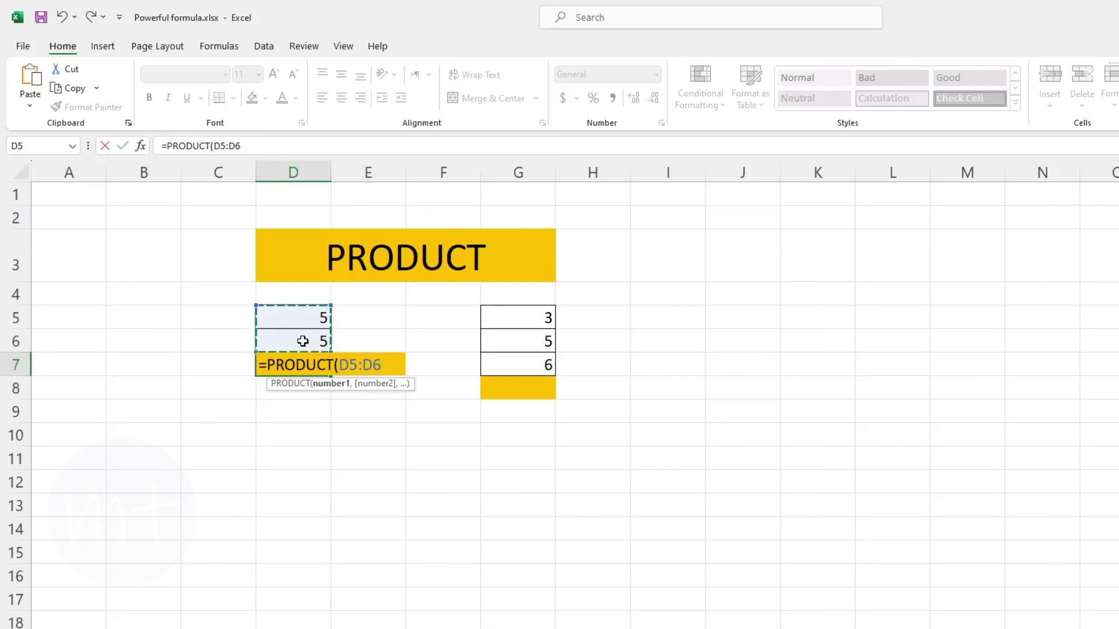
pyautogui.write(')')
pyautogui.press('Return')
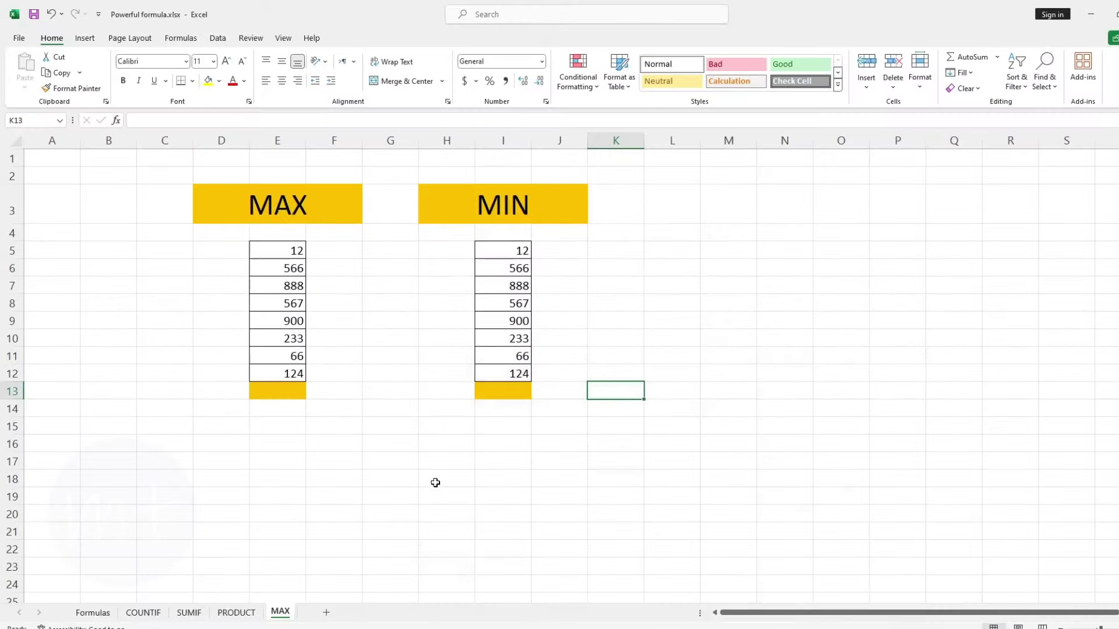
# Enter =MAX(E5:E12) in E13, returning 900.
pyautogui.click(312, 426)
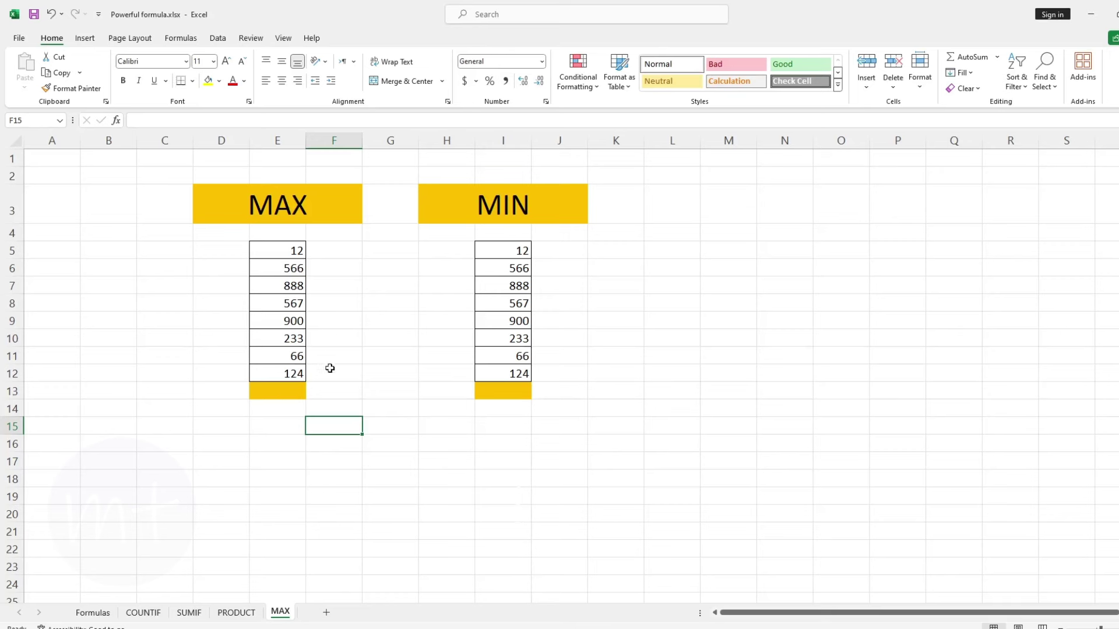
pyautogui.click(293, 392)
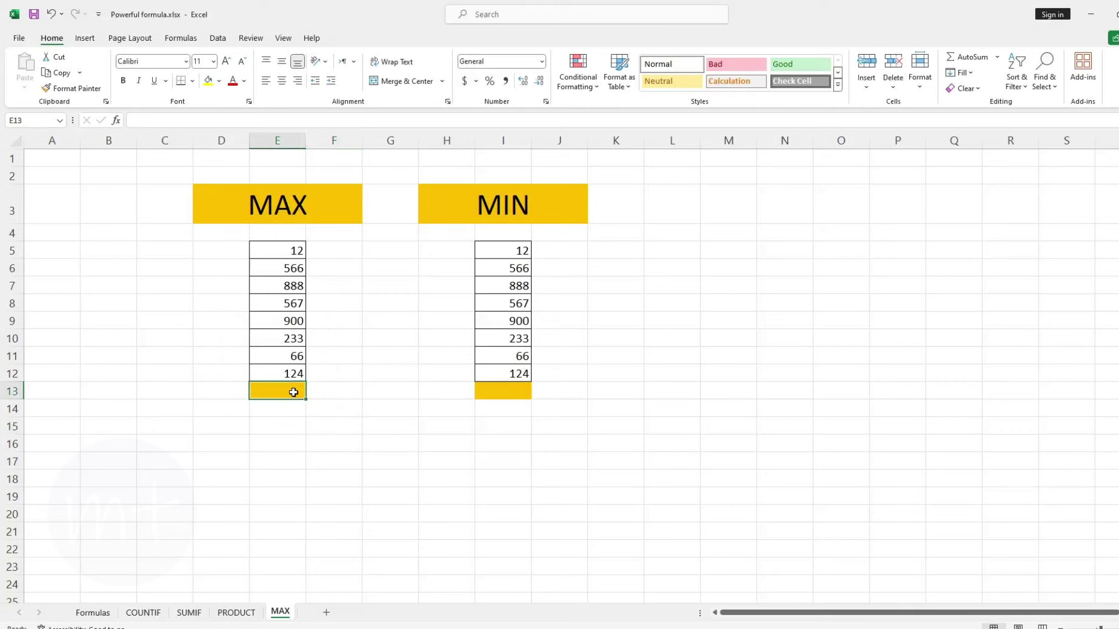
pyautogui.write('=')
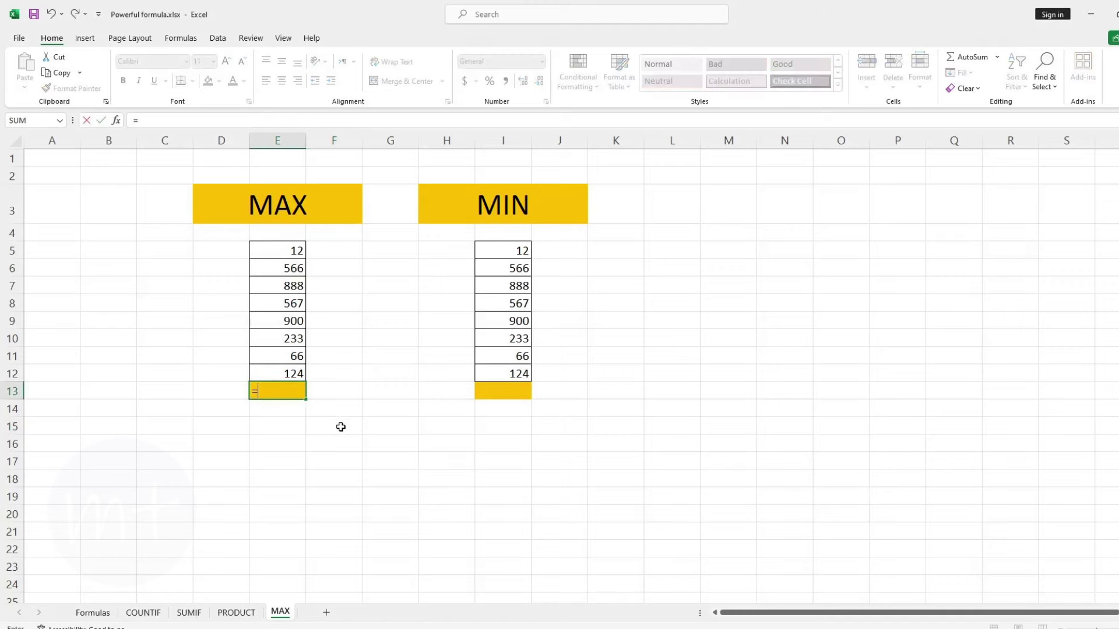
pyautogui.write('AX(')
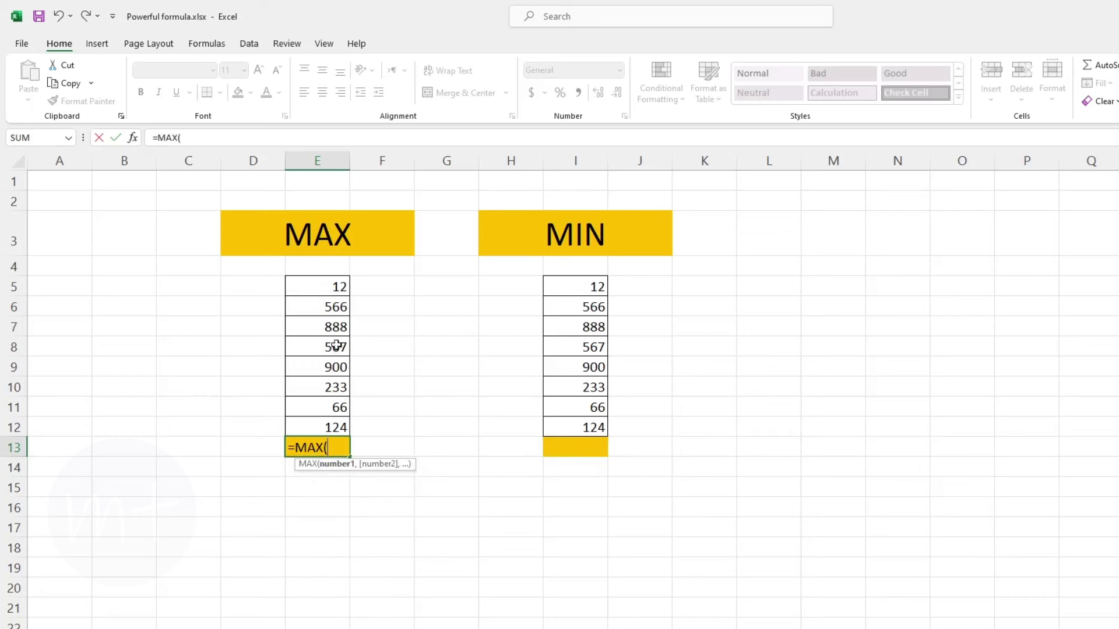
pyautogui.moveTo(336, 288); pyautogui.dragTo(336, 424)
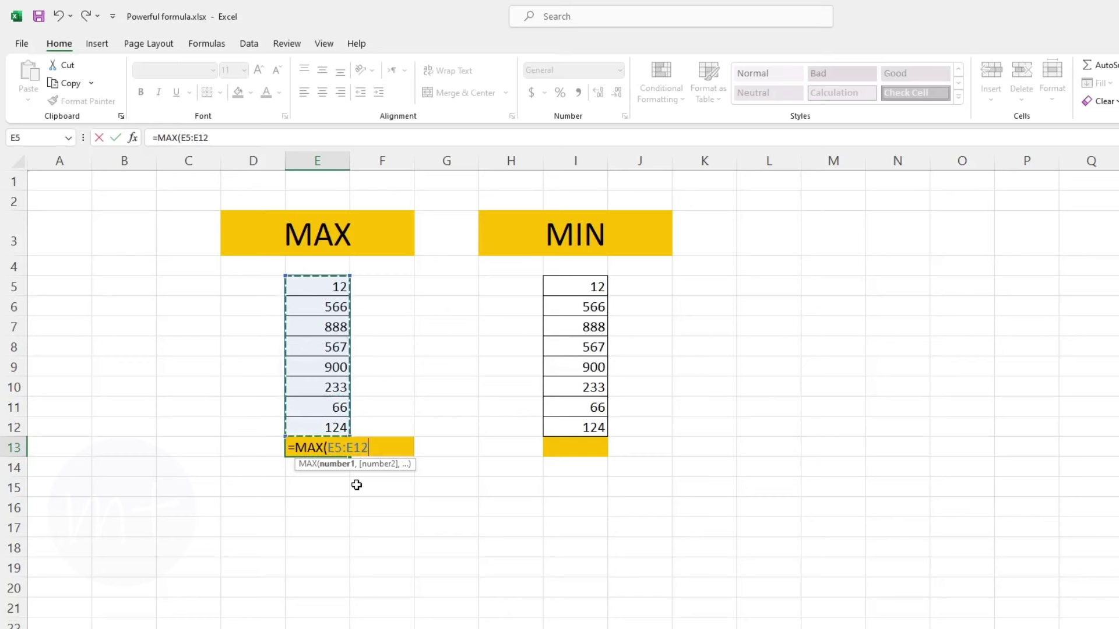
pyautogui.write(')')
pyautogui.press('Return')
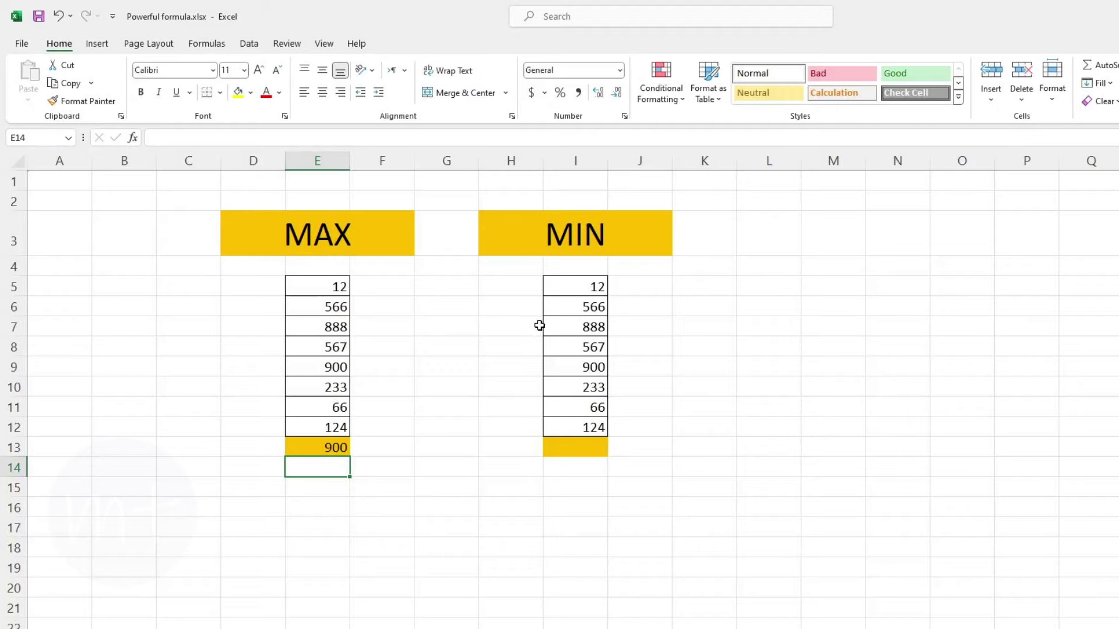
# Enter =MIN(I5:I12) in I13, returning 12, and switch to the TODAY sheet.
pyautogui.click(556, 448)
pyautogui.write('=')
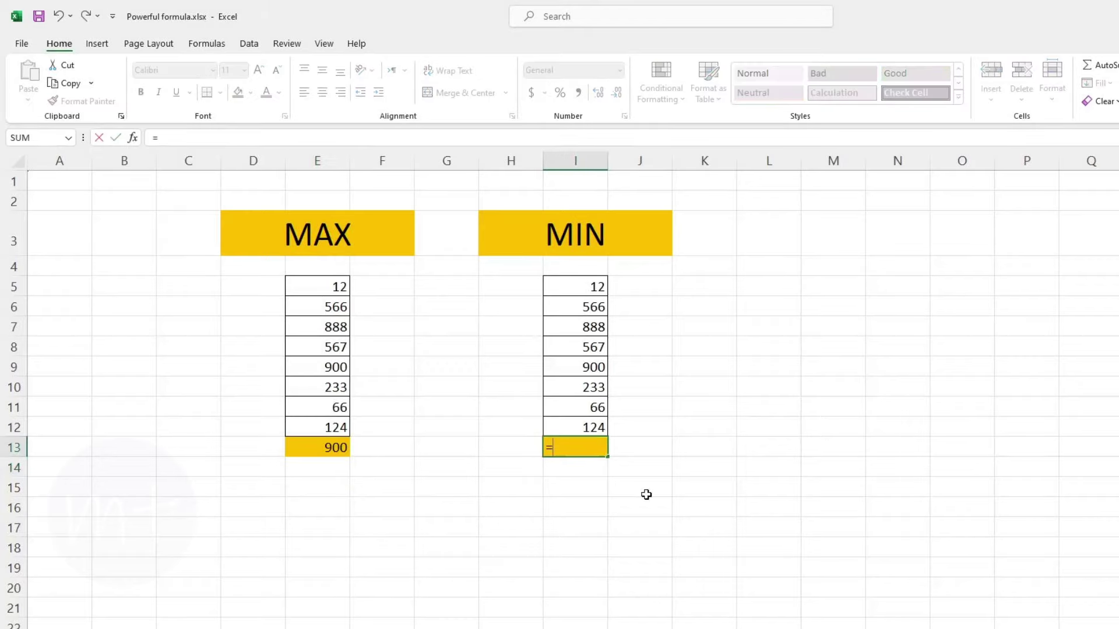
pyautogui.write('MIN(')
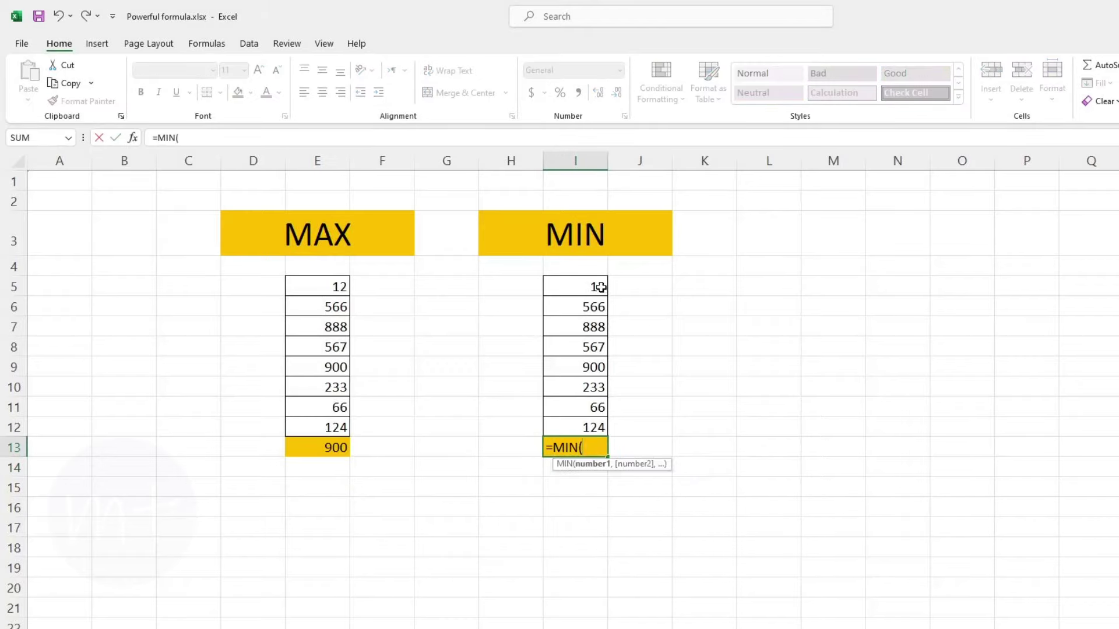
pyautogui.moveTo(595, 287); pyautogui.dragTo(592, 429)
pyautogui.write(')')
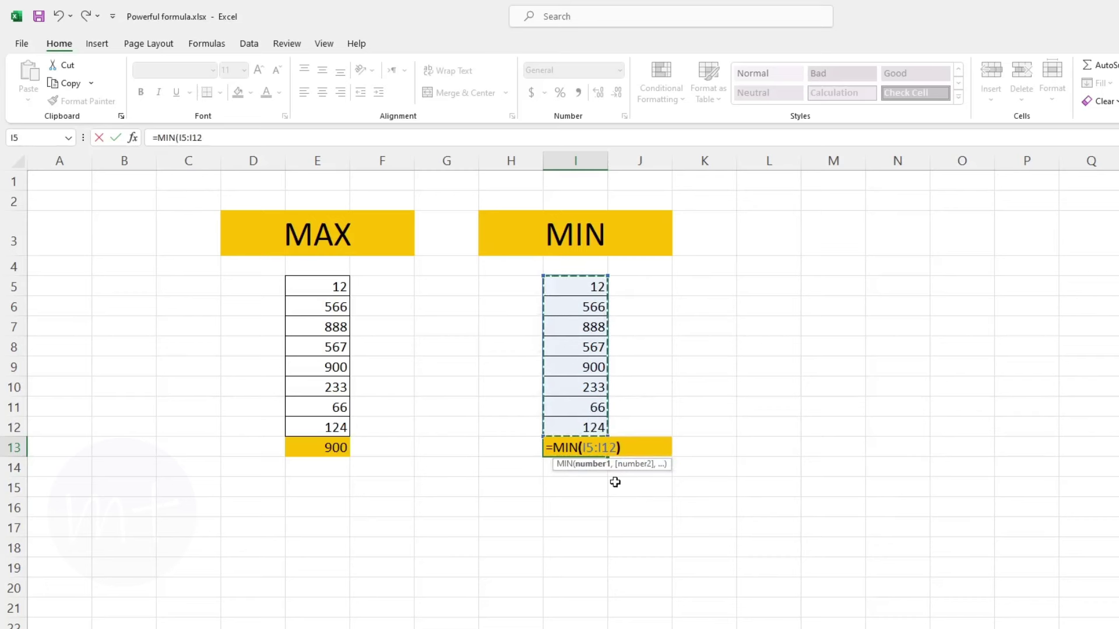
pyautogui.press('Return')
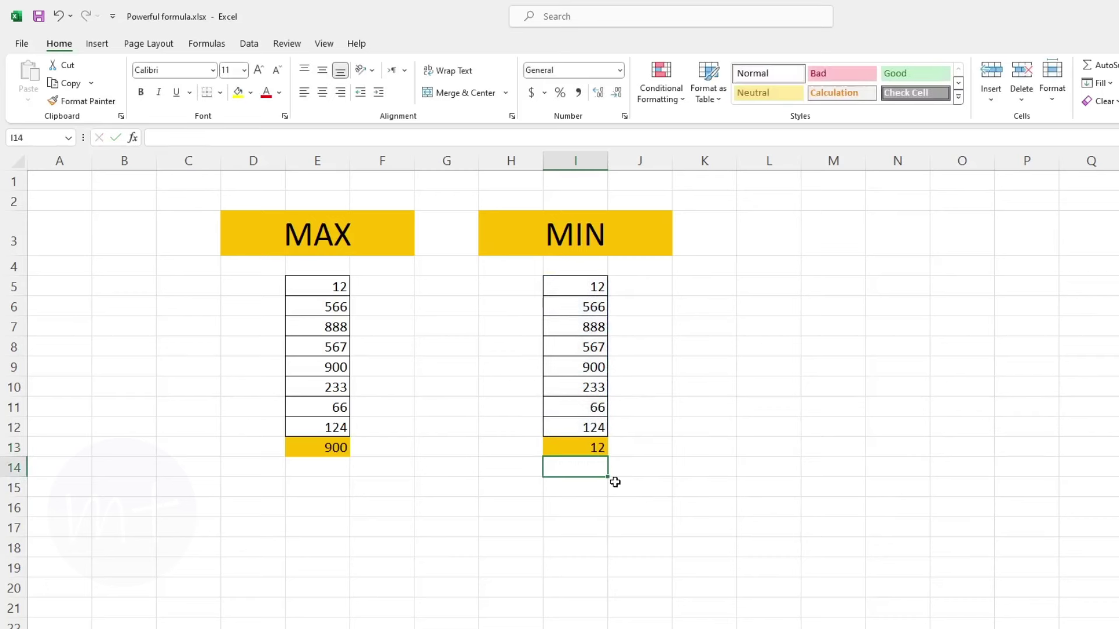
pyautogui.click(552, 525)
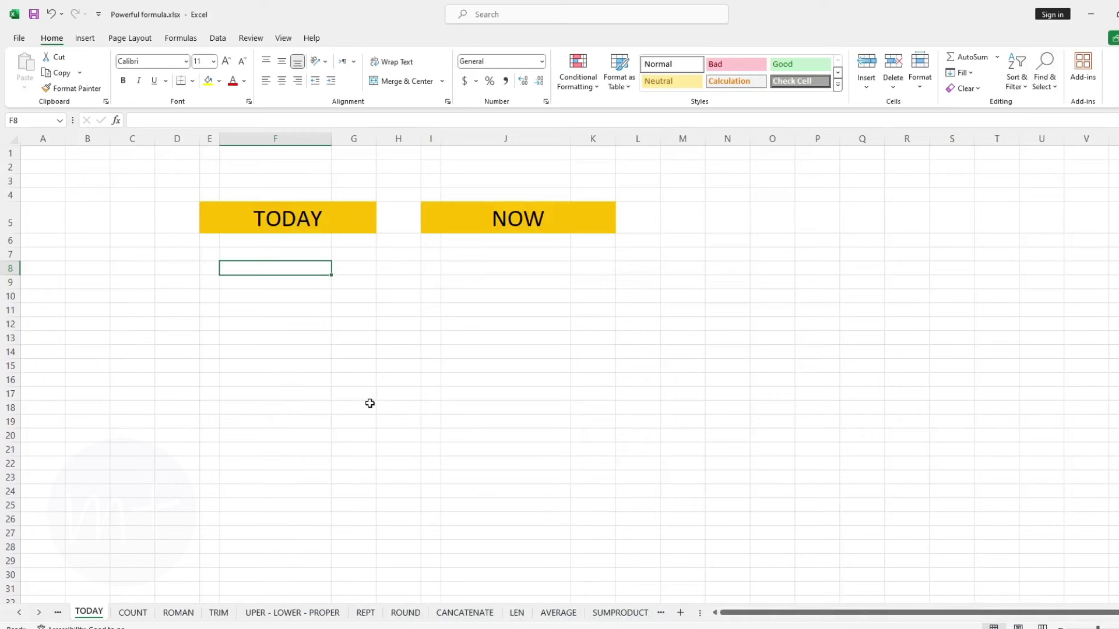
# Enter =TODAY() in F9 to show today's date, 2/18/2024.
pyautogui.click(303, 336)
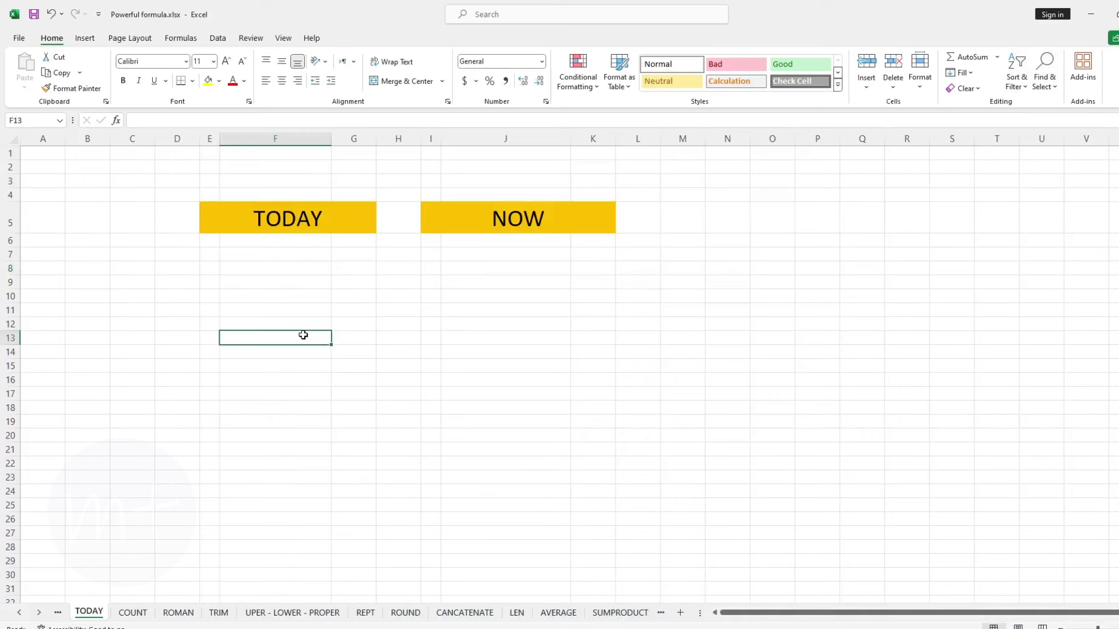
pyautogui.click(303, 283)
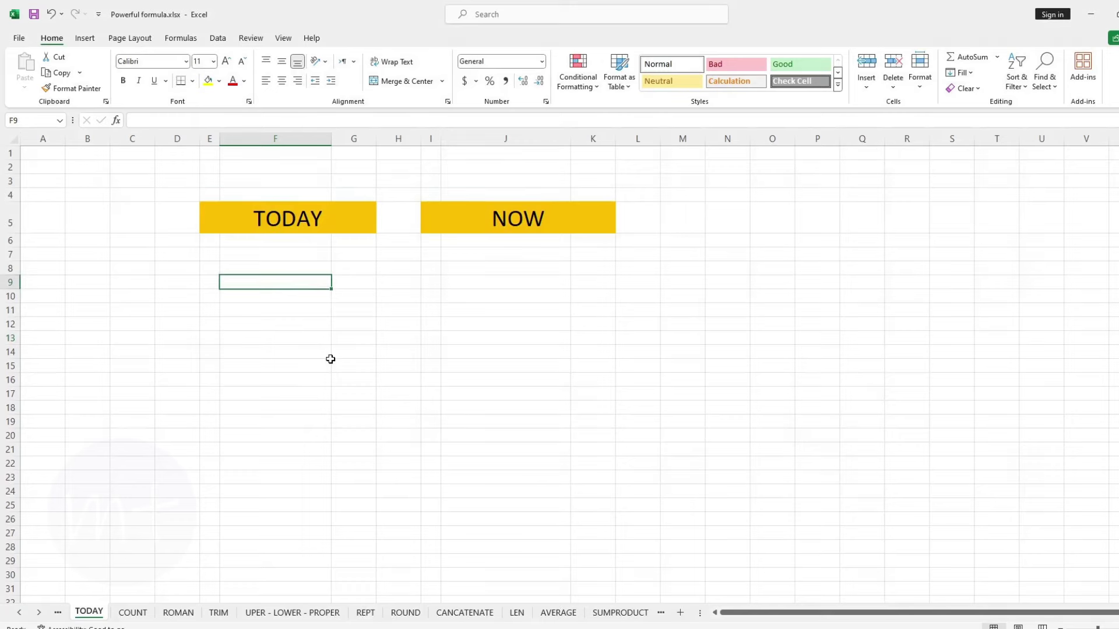
pyautogui.write('=')
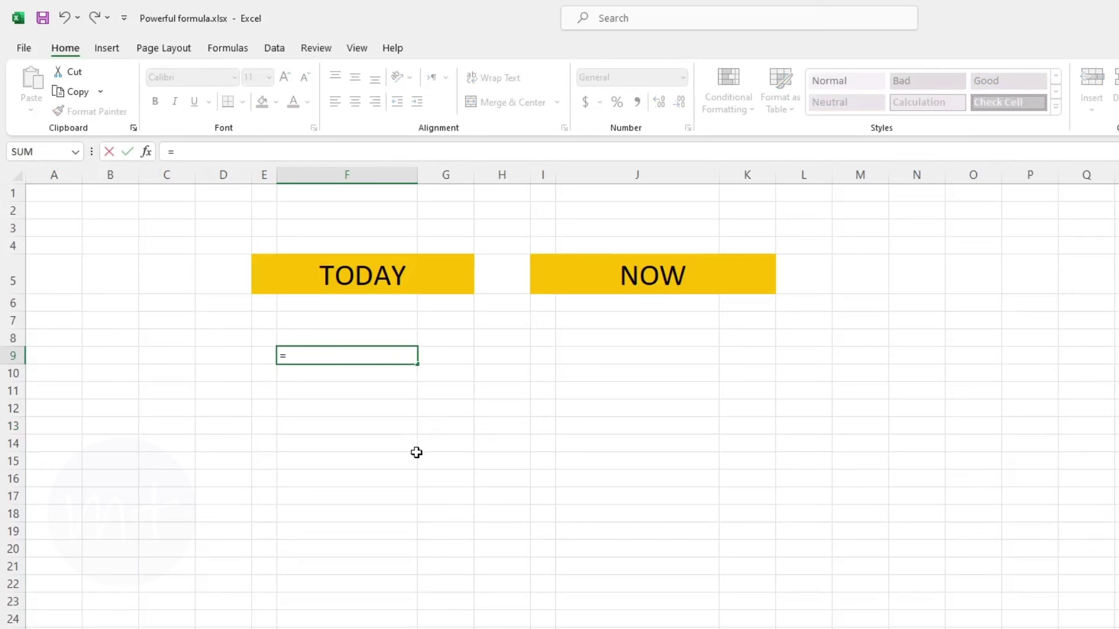
pyautogui.write('today')
pyautogui.press('Tab')
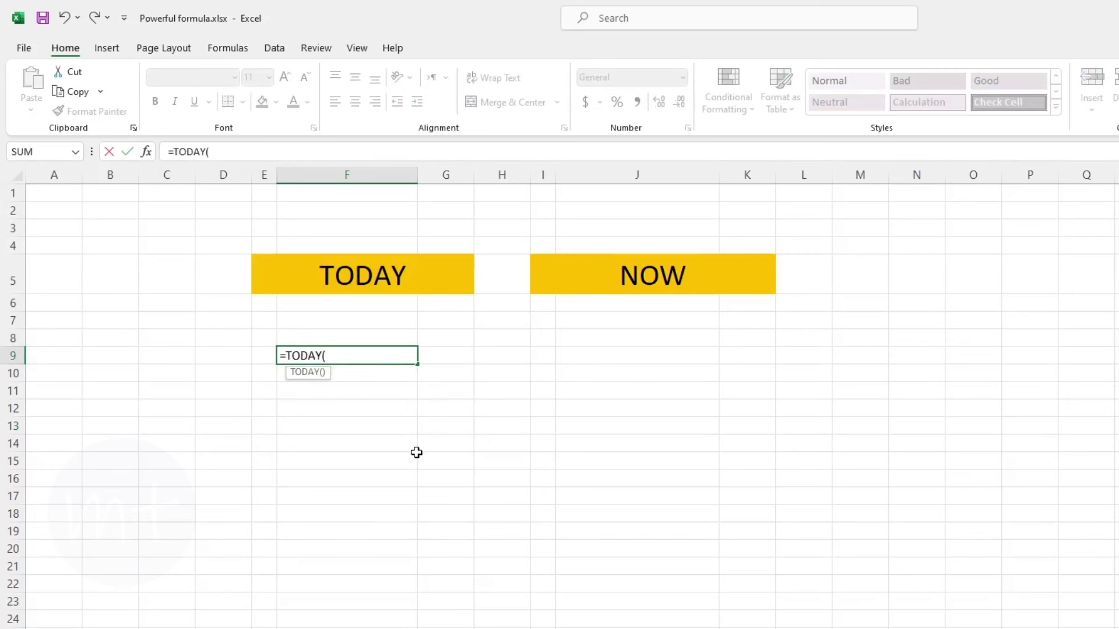
pyautogui.write(')')
pyautogui.press('Return')
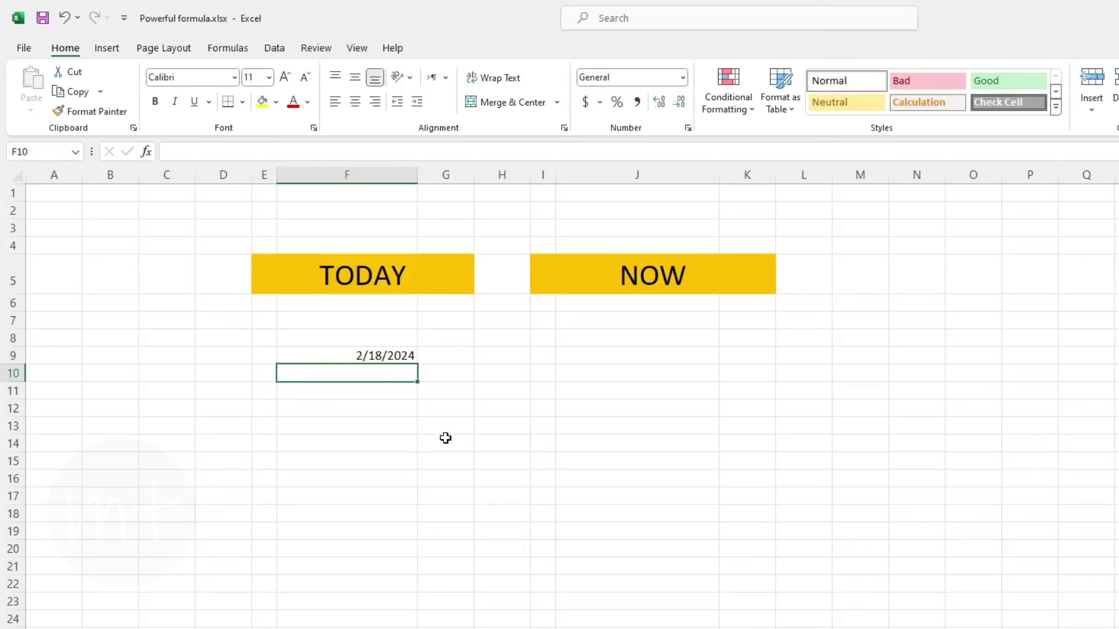
# Enter =NOW() in J9 to show the current date and time.
pyautogui.click(626, 360)
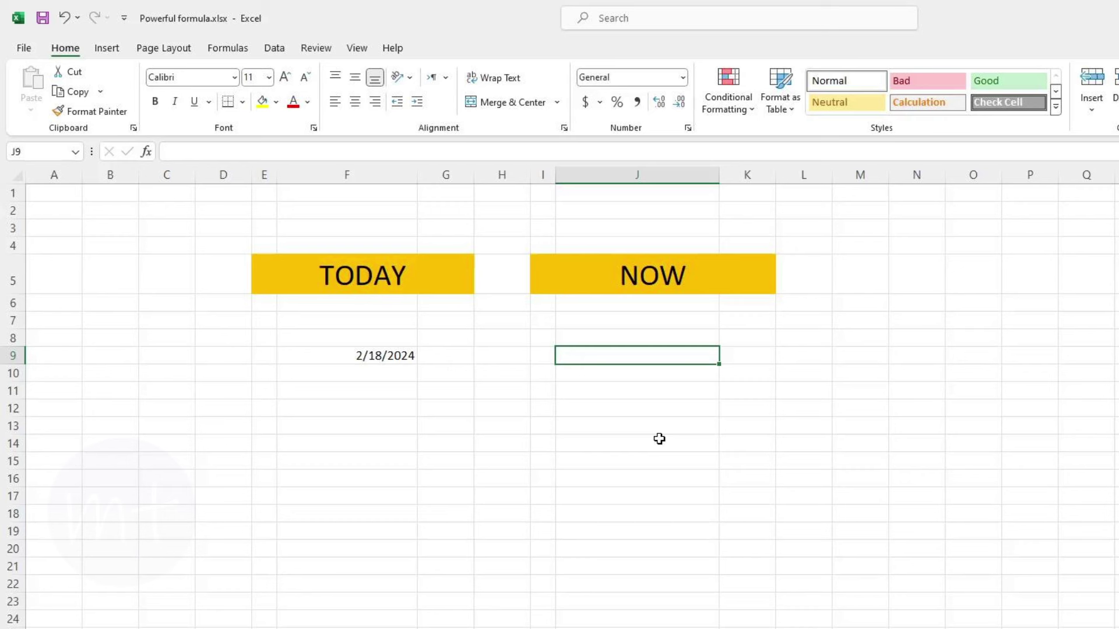
pyautogui.write('=now')
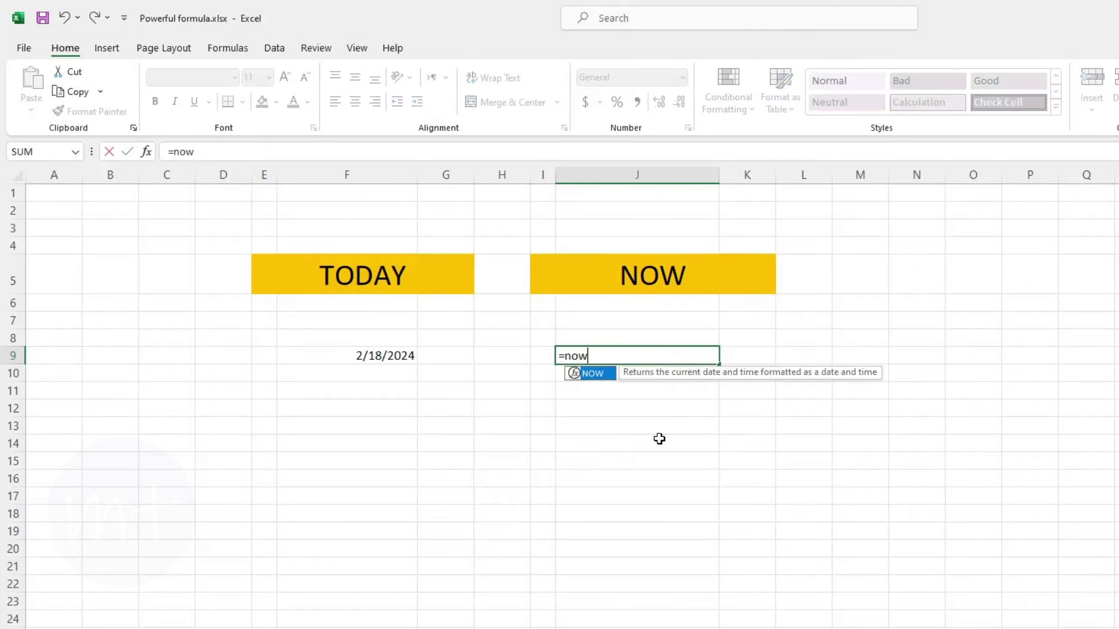
pyautogui.press('Tab')
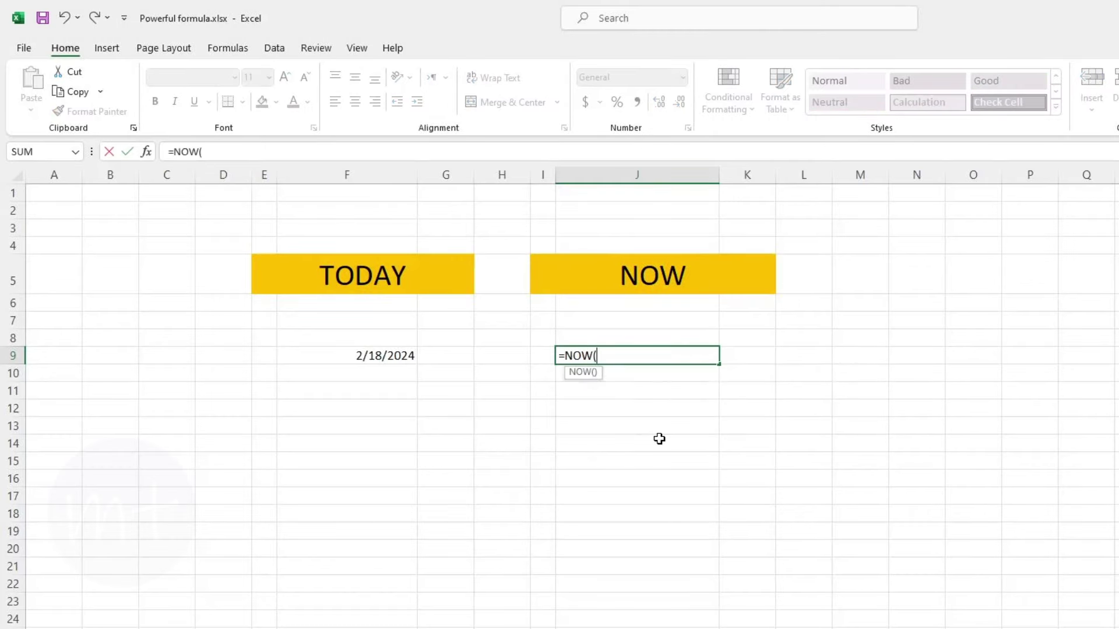
pyautogui.write(')')
pyautogui.press('Return')
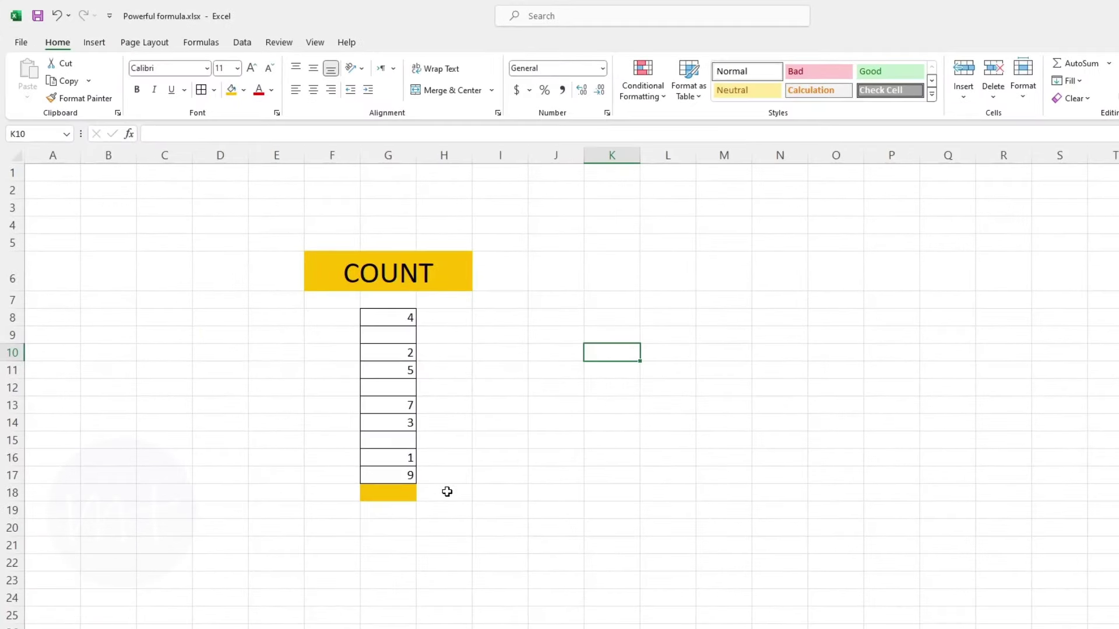
# Enter =COUNT(G8:G17) in G18, counting 7 numeric cells.
pyautogui.click(405, 492)
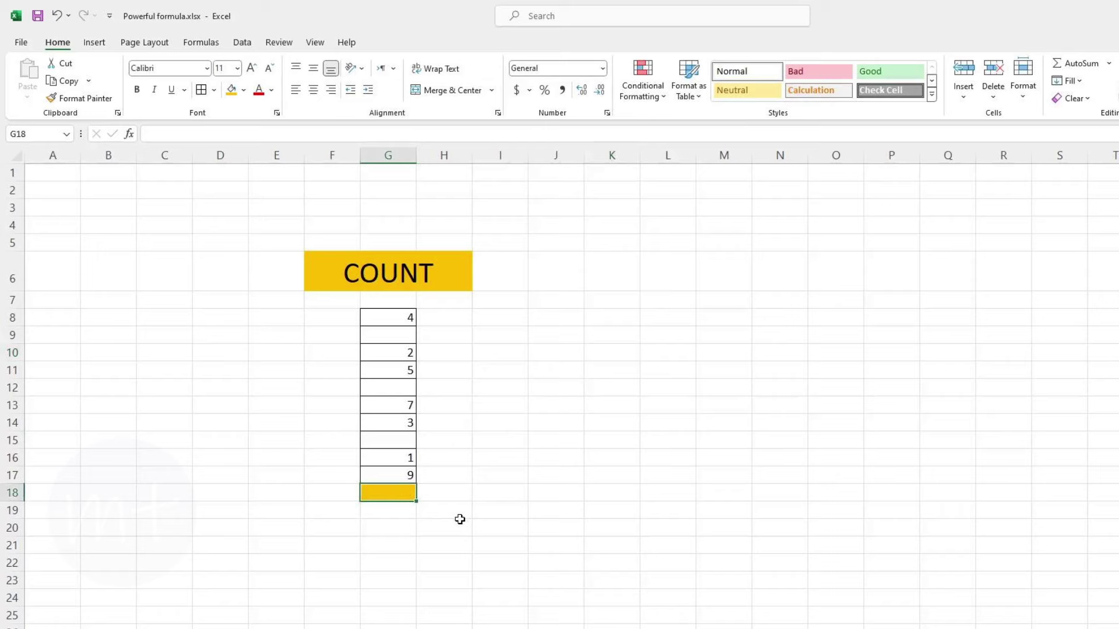
pyautogui.write('=')
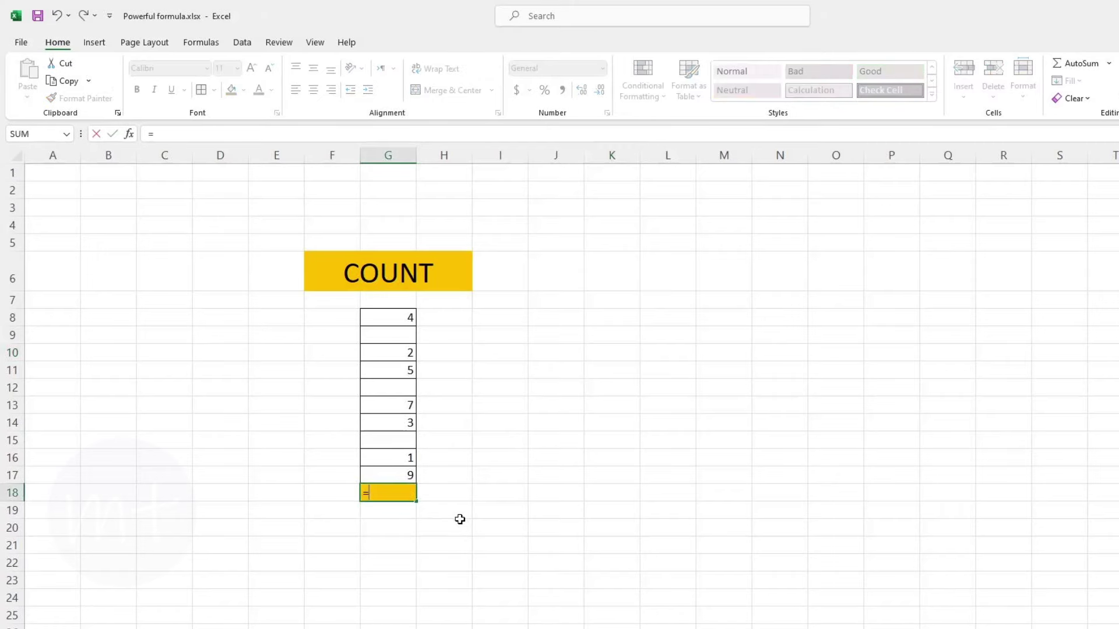
pyautogui.write('count')
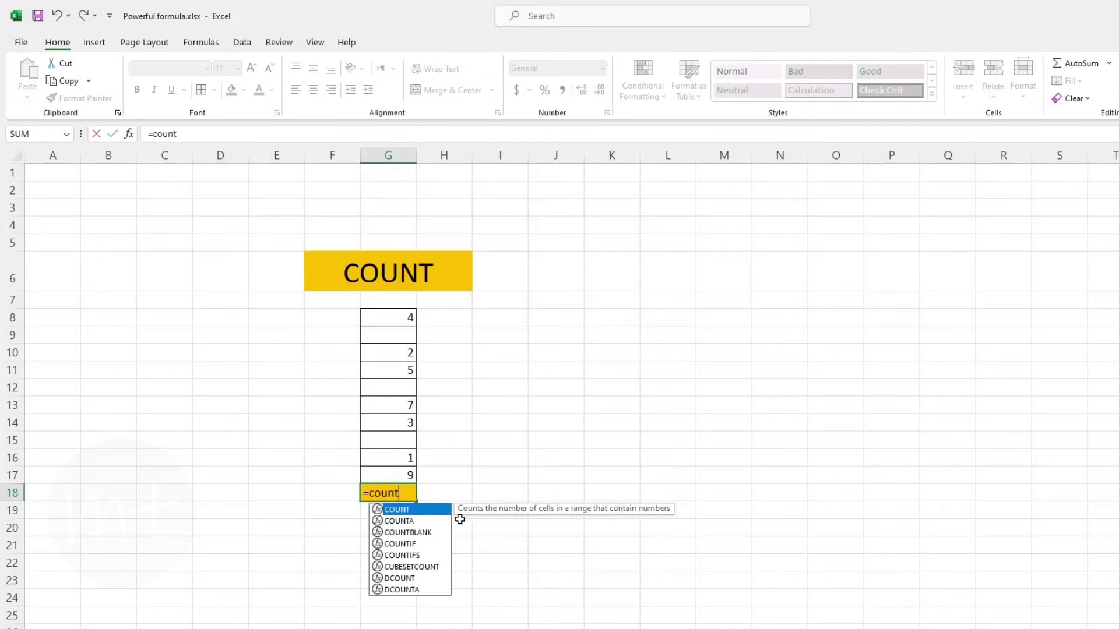
pyautogui.press('Tab')
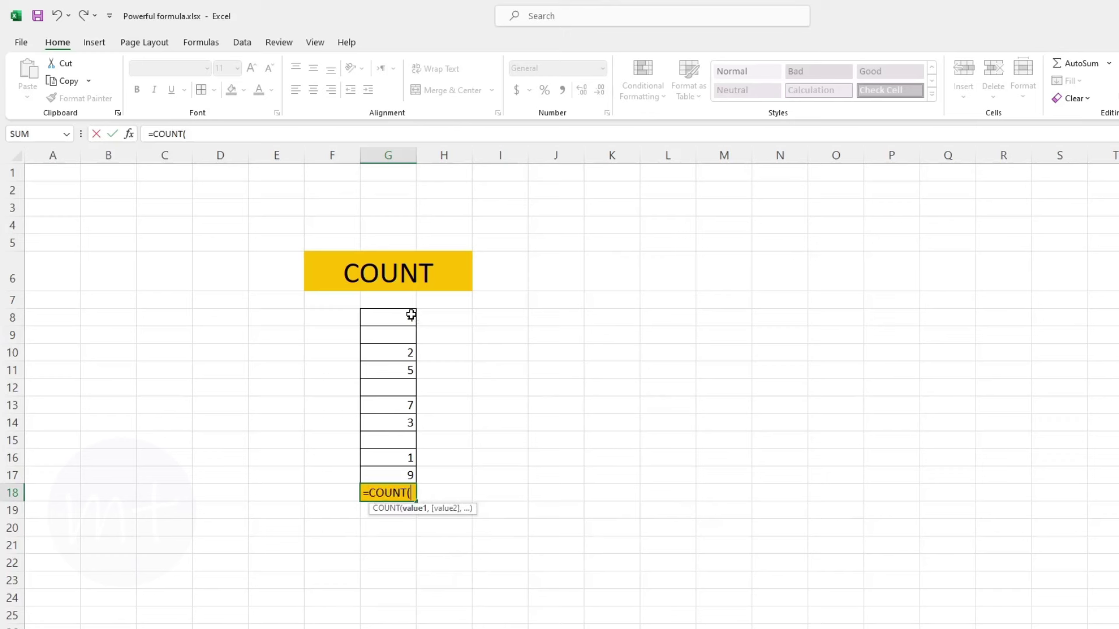
pyautogui.moveTo(407, 316); pyautogui.dragTo(411, 473)
pyautogui.write(')')
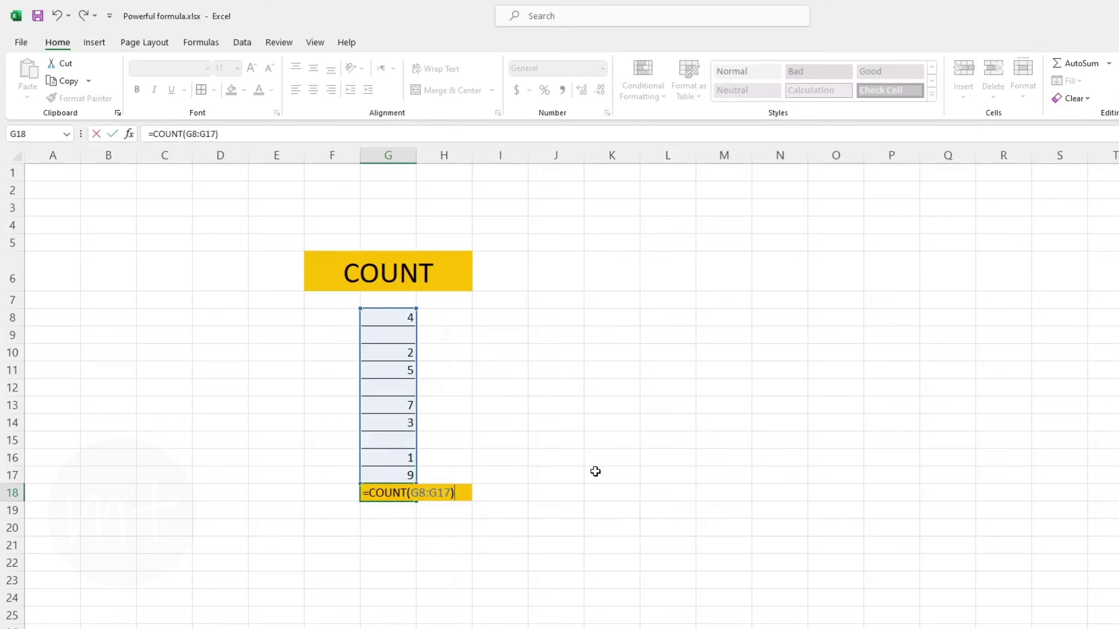
pyautogui.press('Return')
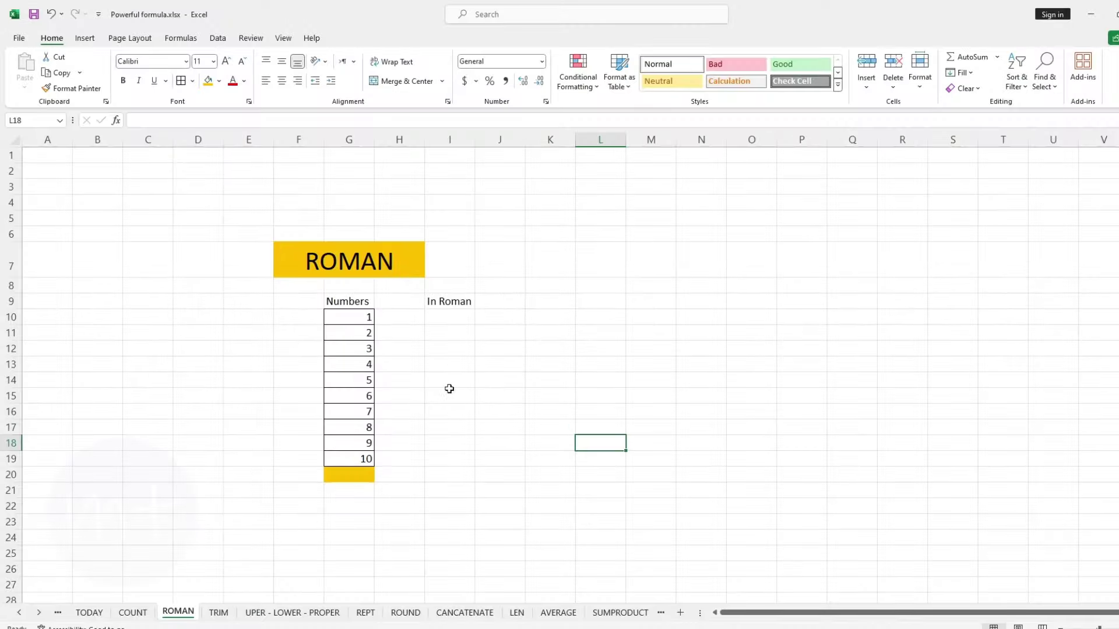
# Enter =ROMAN(G10:G19) in I10, spilling Roman numerals I through X.
pyautogui.click(454, 322)
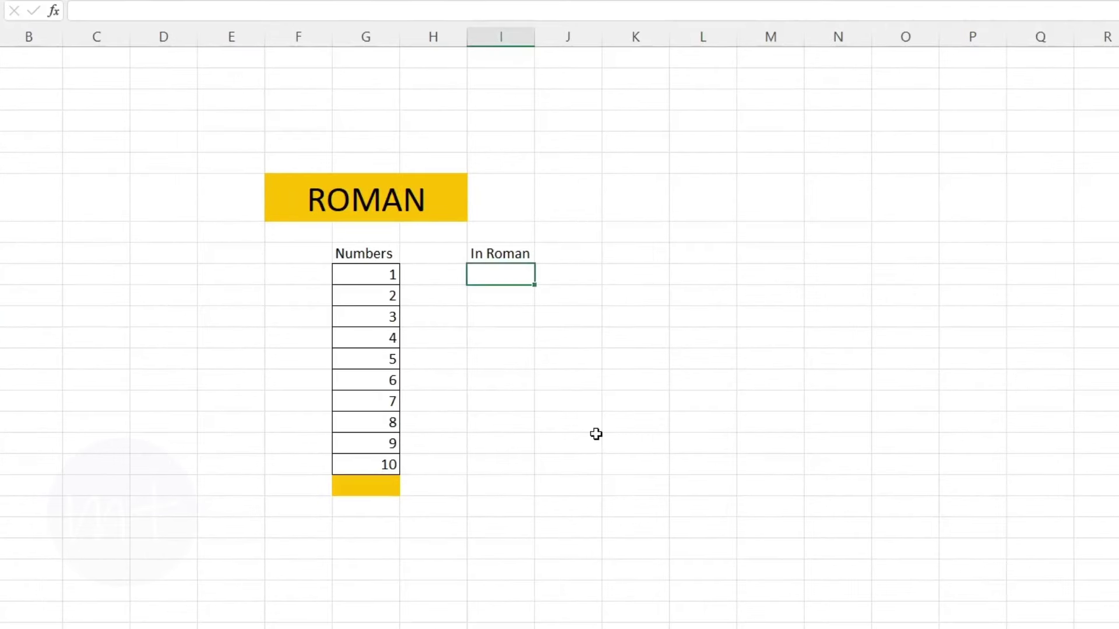
pyautogui.write('=ro')
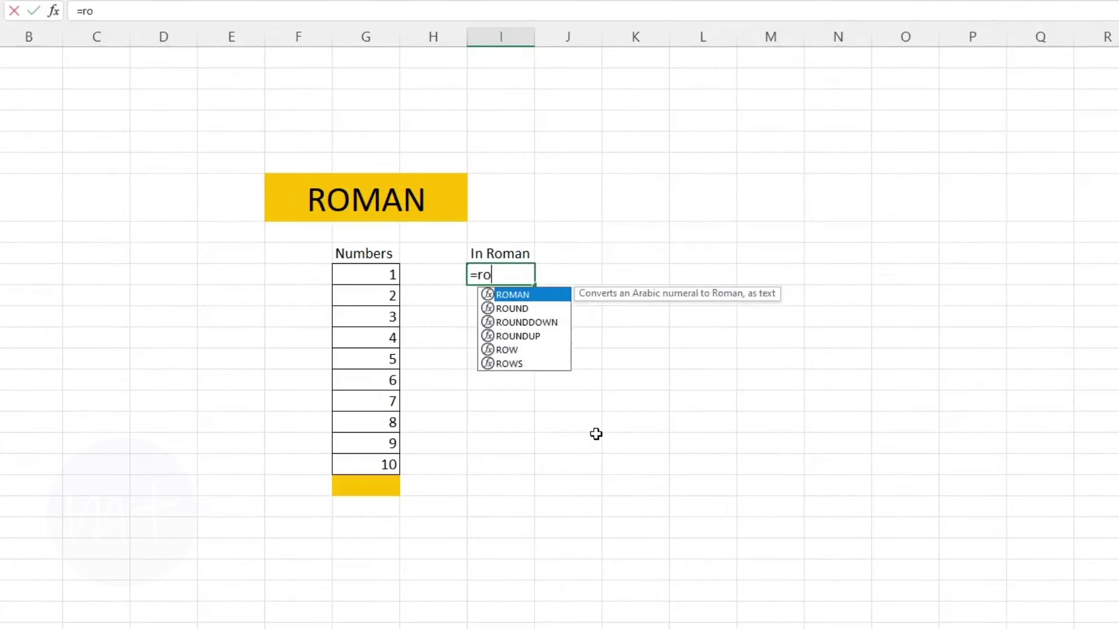
pyautogui.press('Tab')
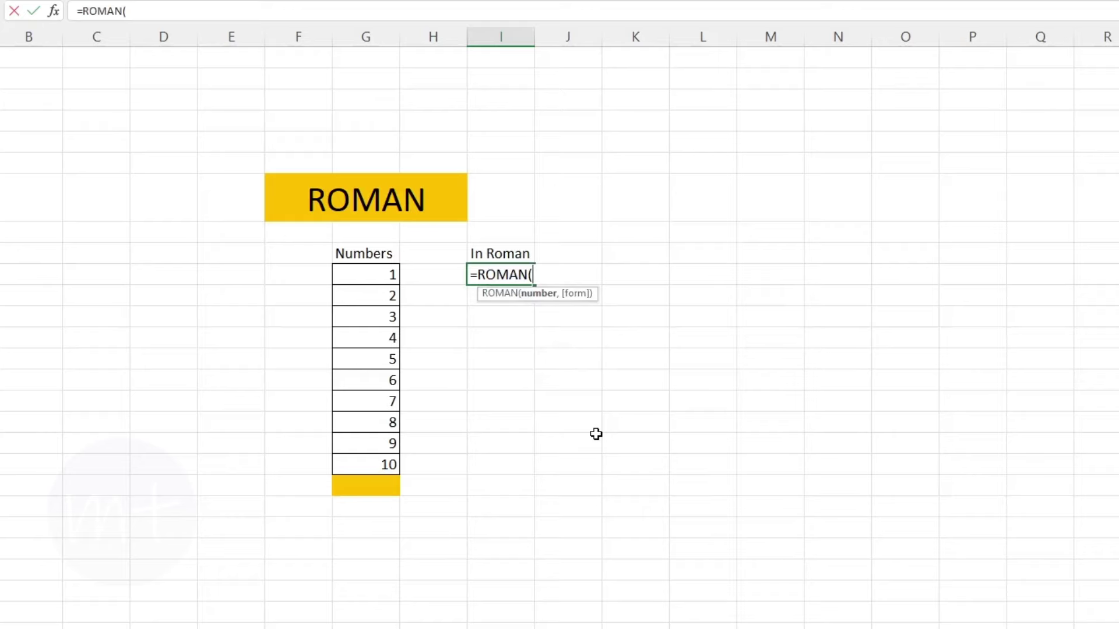
pyautogui.moveTo(381, 273); pyautogui.dragTo(377, 464)
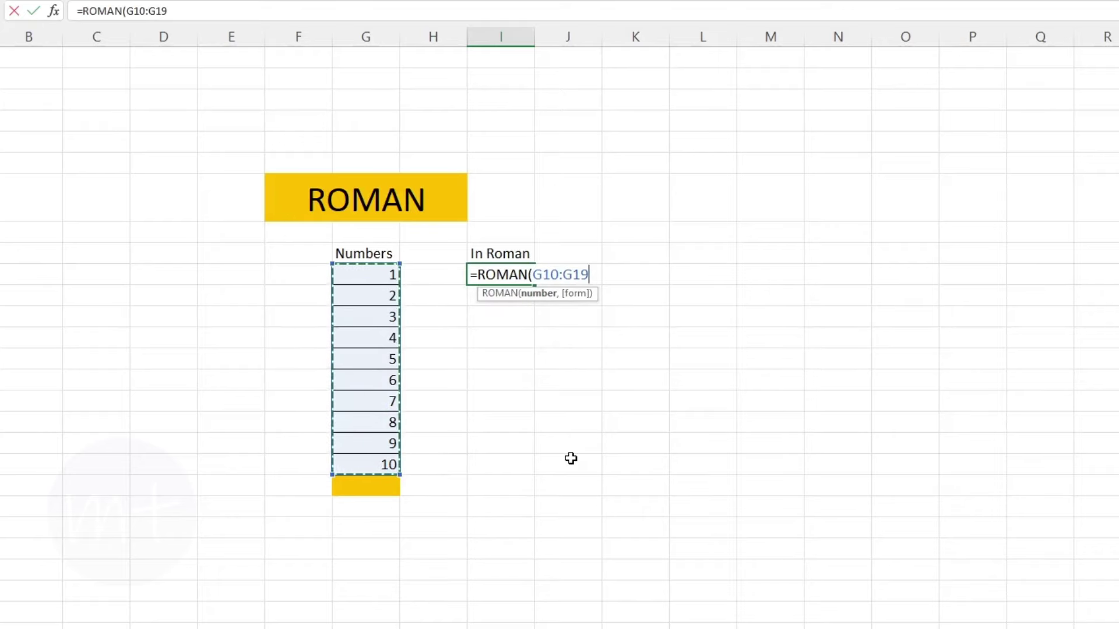
pyautogui.write(')')
pyautogui.press('Return')
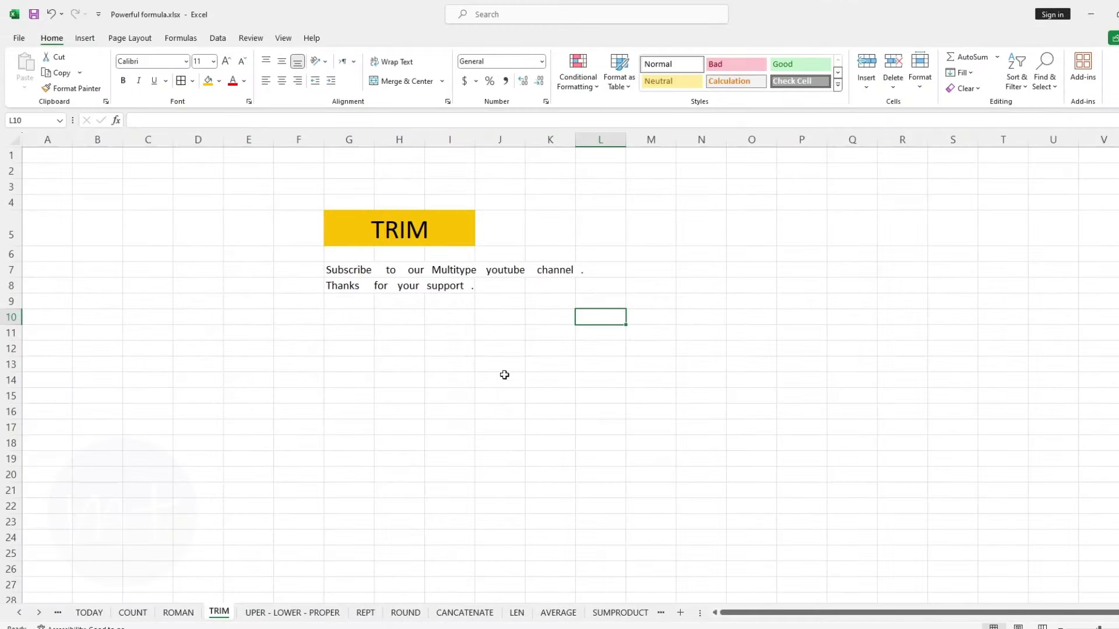
# Enter =TRIM(G7) and =TRIM(G8) below the two sentences to clean their spacing.
pyautogui.click(348, 331)
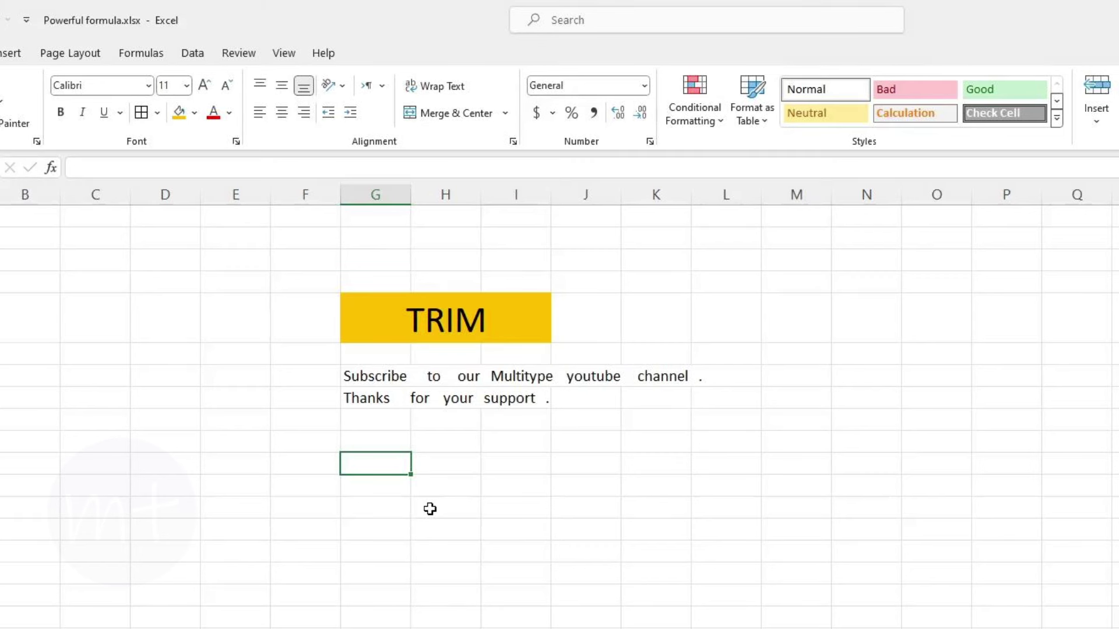
pyautogui.write('=tri')
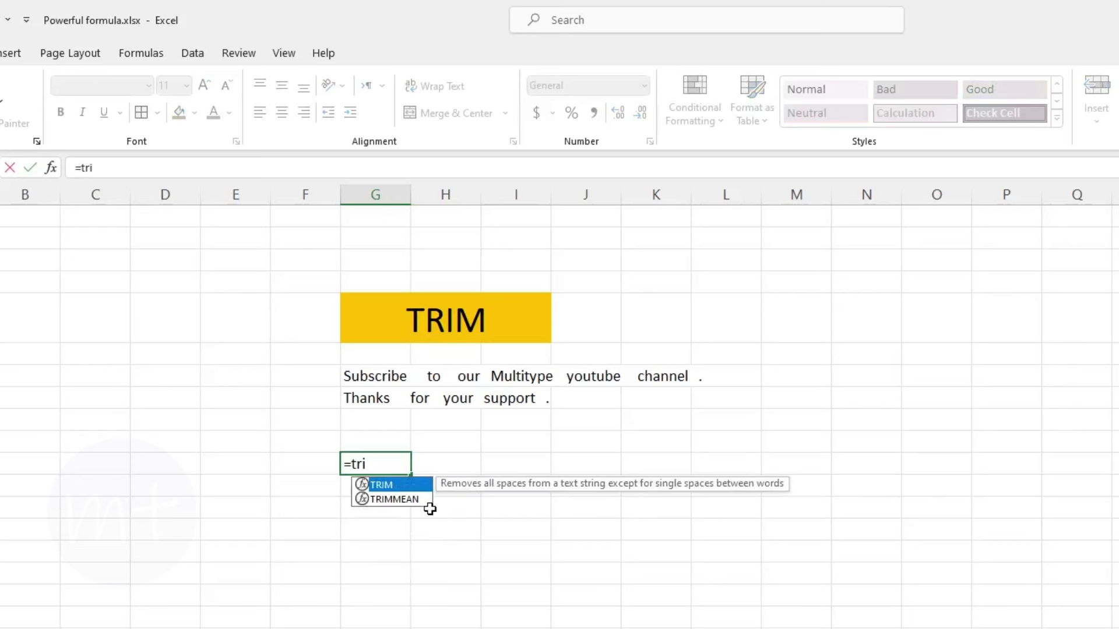
pyautogui.press('Tab')
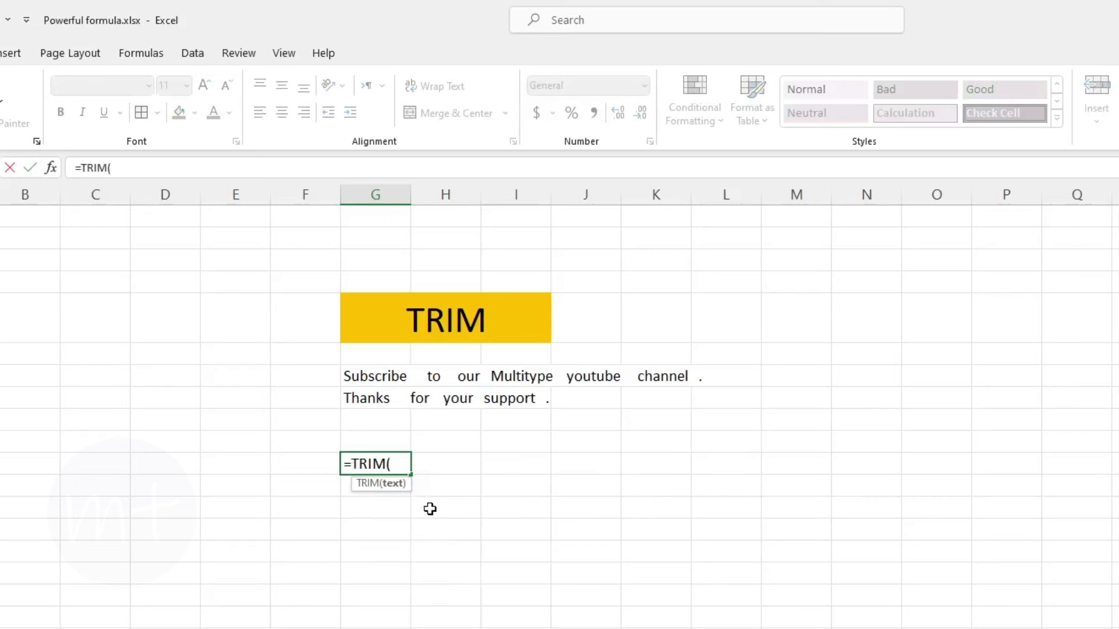
pyautogui.click(381, 379)
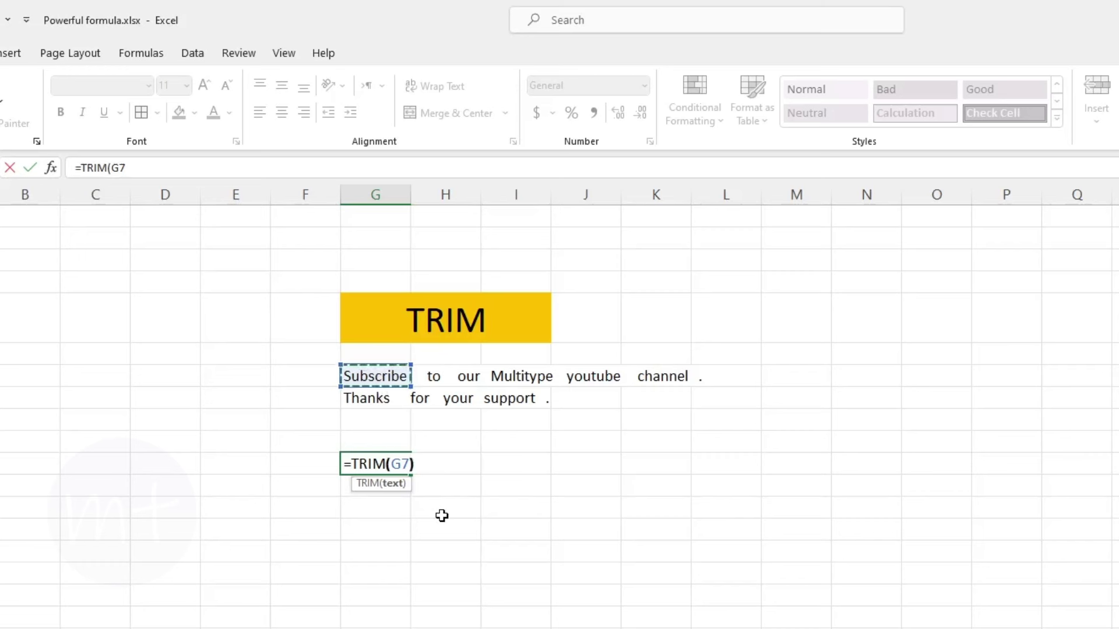
pyautogui.press('Return')
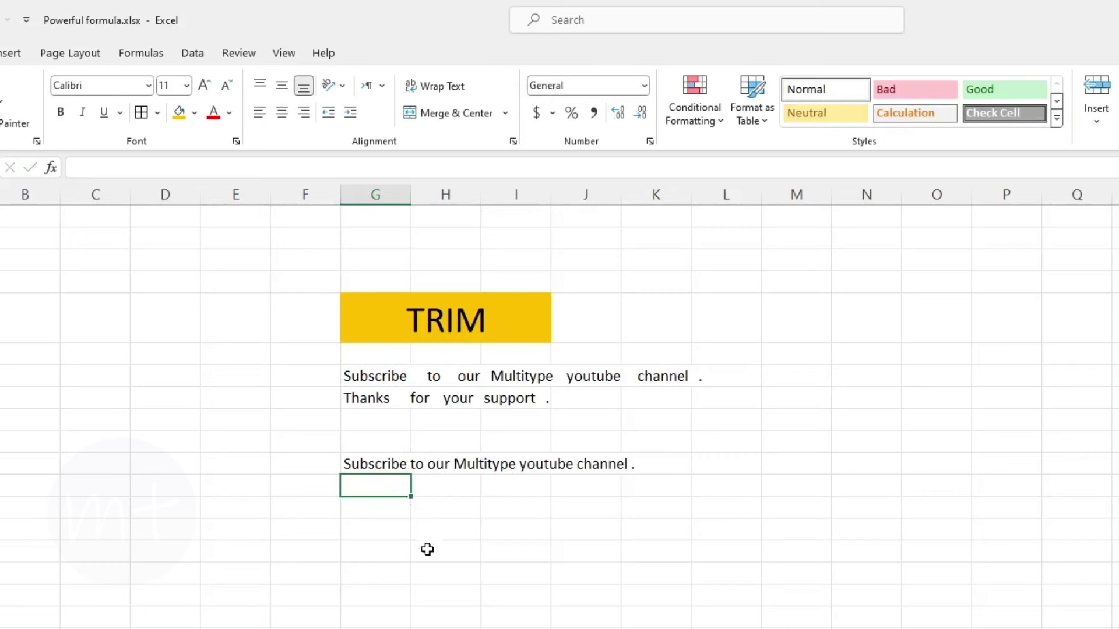
pyautogui.click(390, 507)
pyautogui.write('=TRIM(G8)')
pyautogui.press('Return')
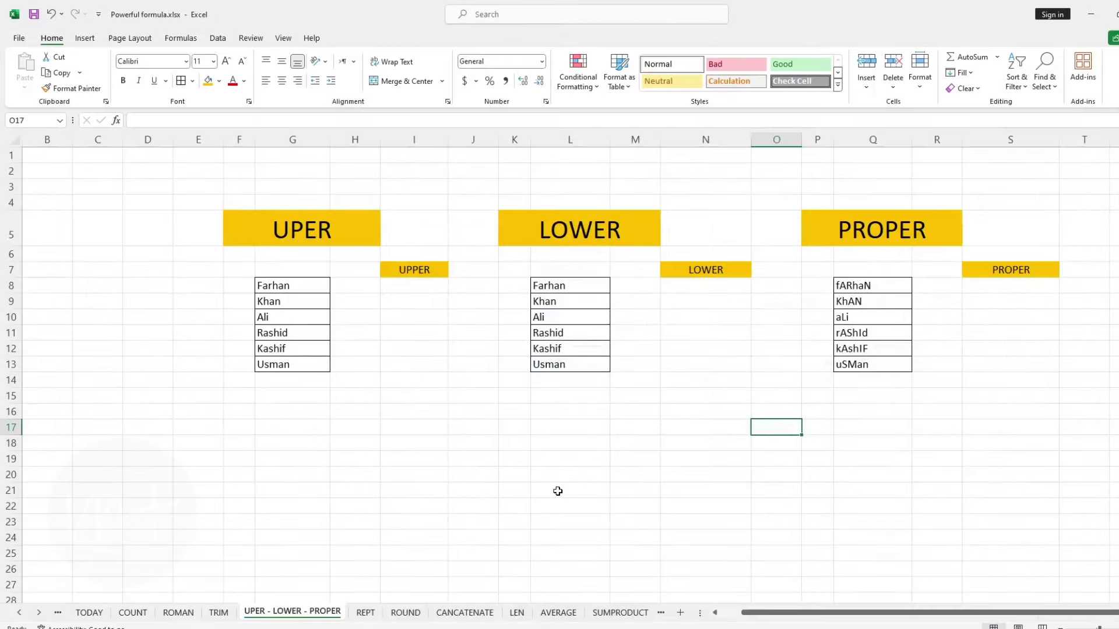
# Enter =UPPER(G8:G13) in I8 so FARHAN, KHAN, ALI, RASHID, KASHIF and USMAN spill down.
pyautogui.click(558, 491)
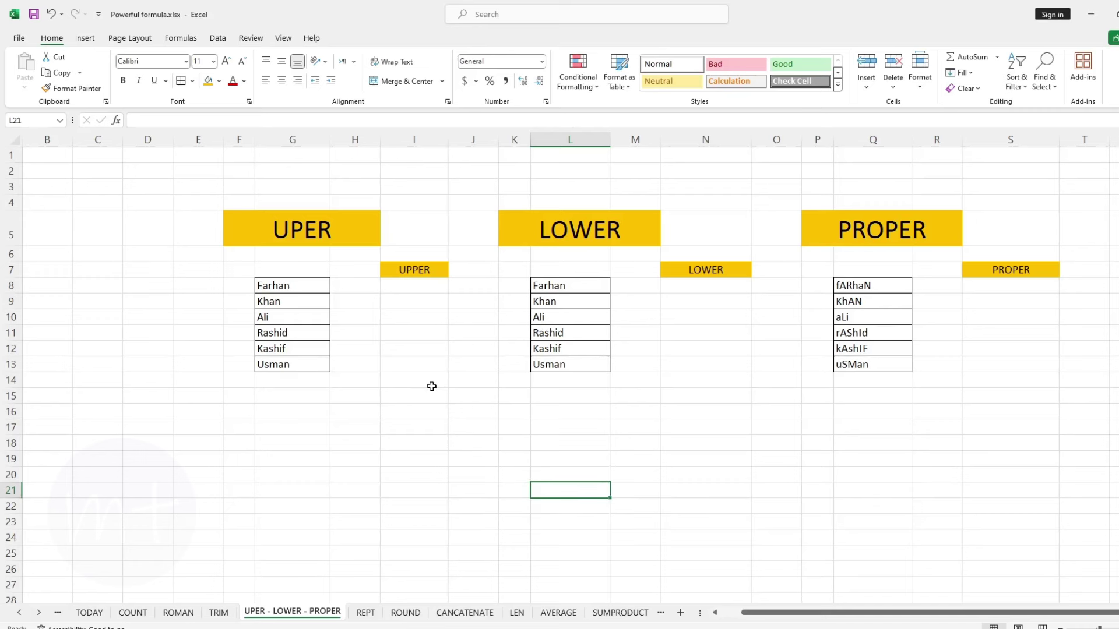
pyautogui.click(406, 288)
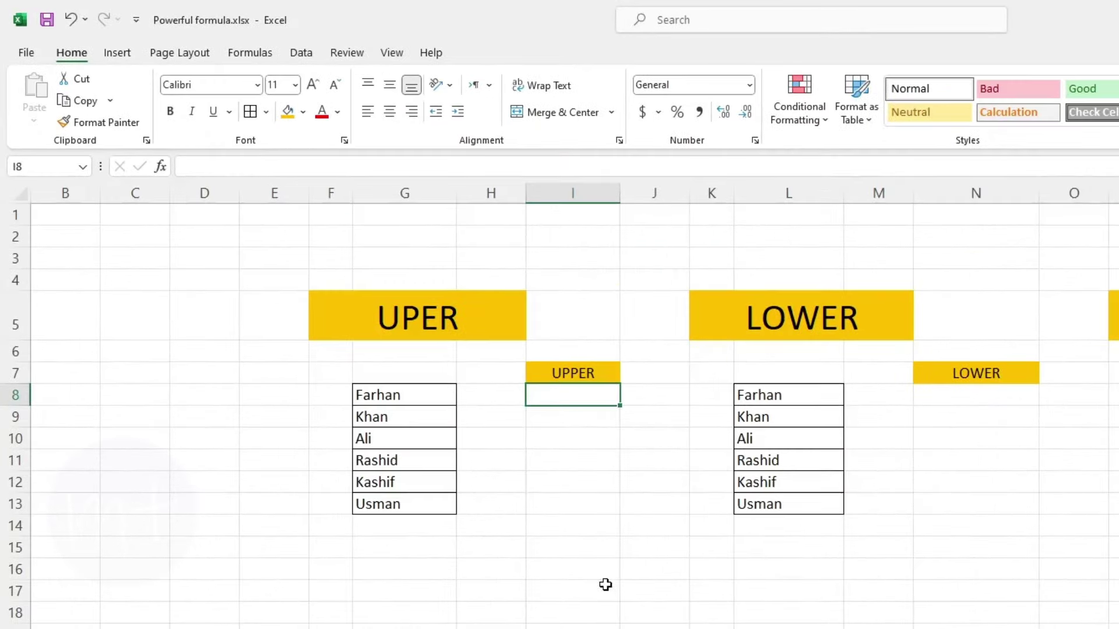
pyautogui.write('=up')
pyautogui.press('Tab')
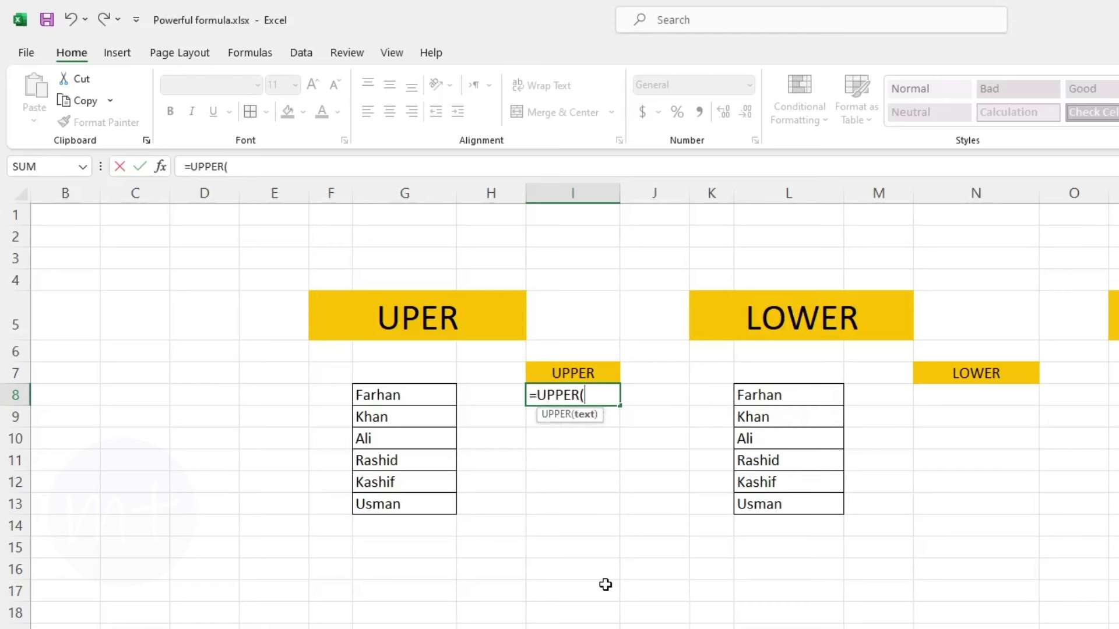
pyautogui.moveTo(430, 395); pyautogui.dragTo(410, 502)
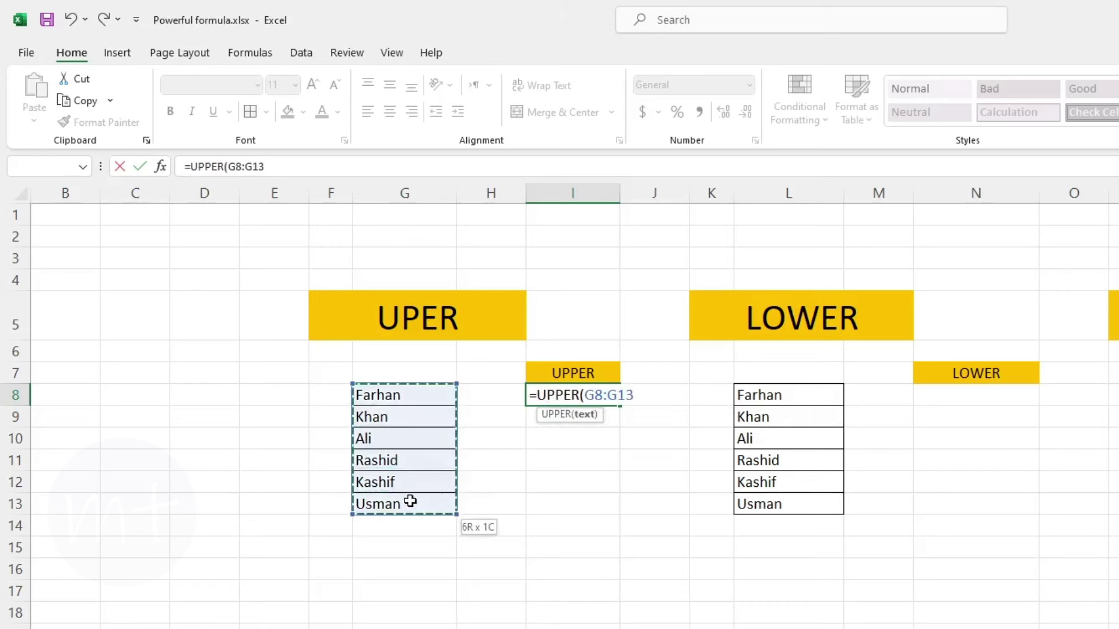
pyautogui.write(')')
pyautogui.press('Return')
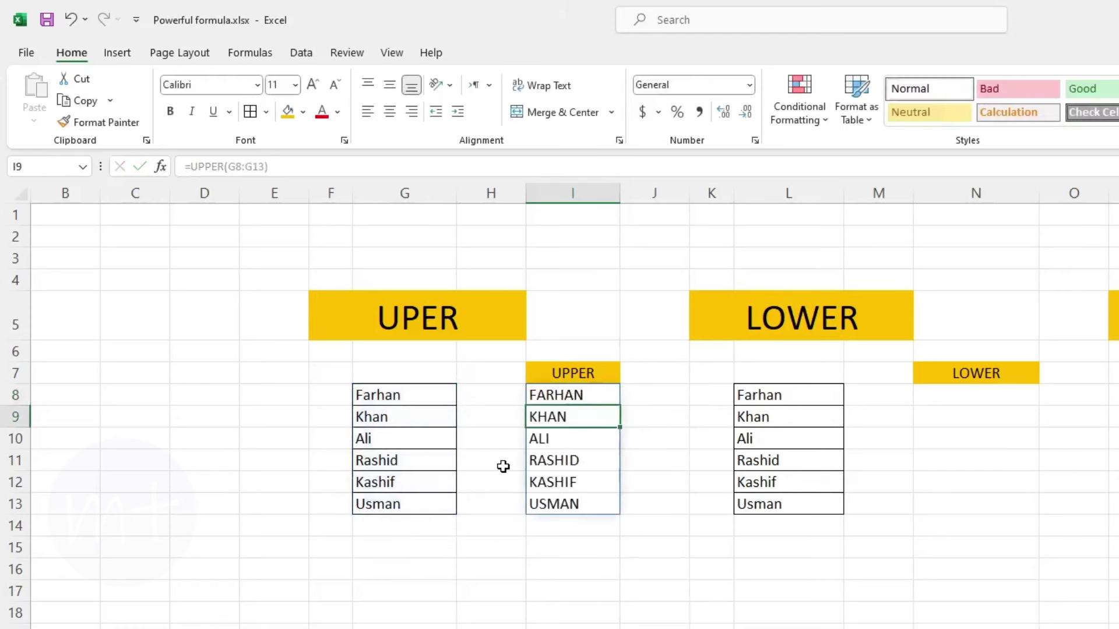
pyautogui.click(579, 549)
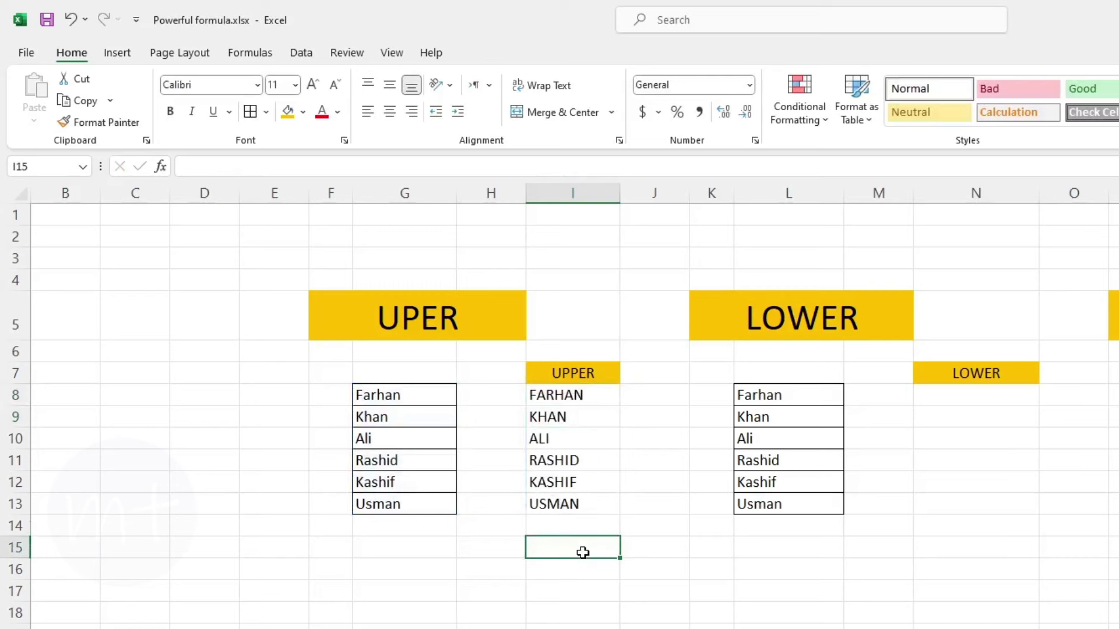
pyautogui.click(666, 577)
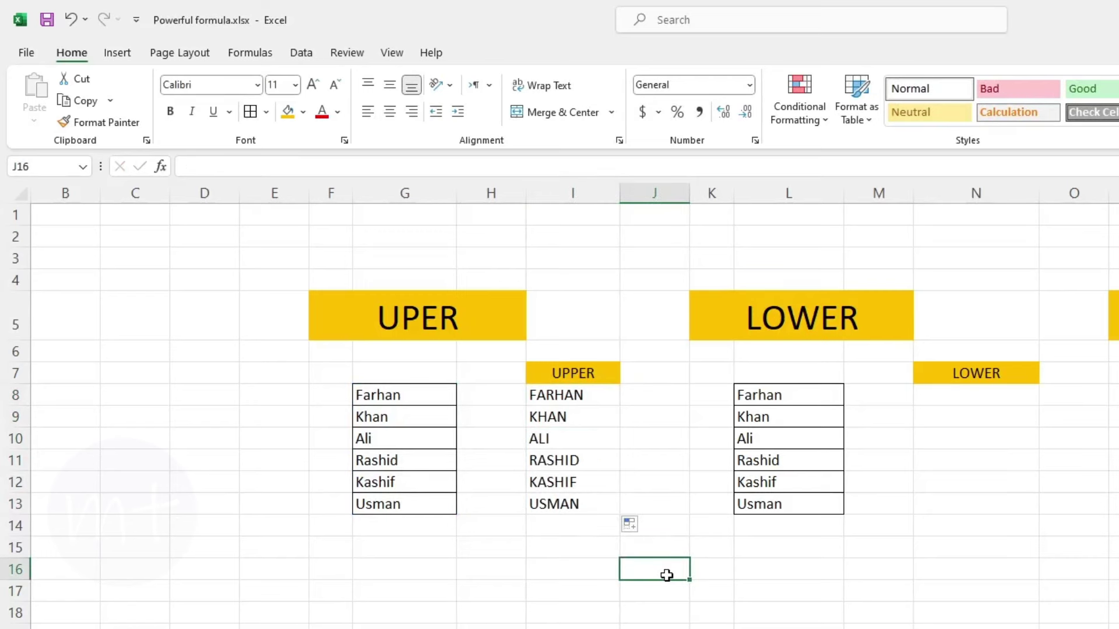
pyautogui.click(711, 628)
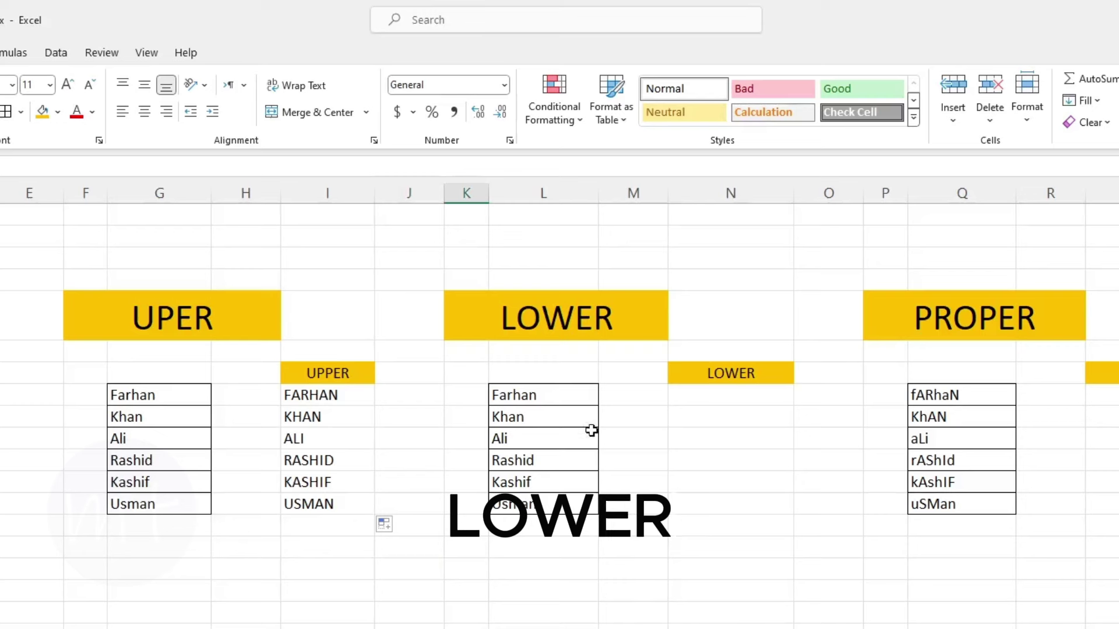
# Enter =LOWER(L8) in N8 and fill it down to row 13 for lowercase names.
pyautogui.click(714, 394)
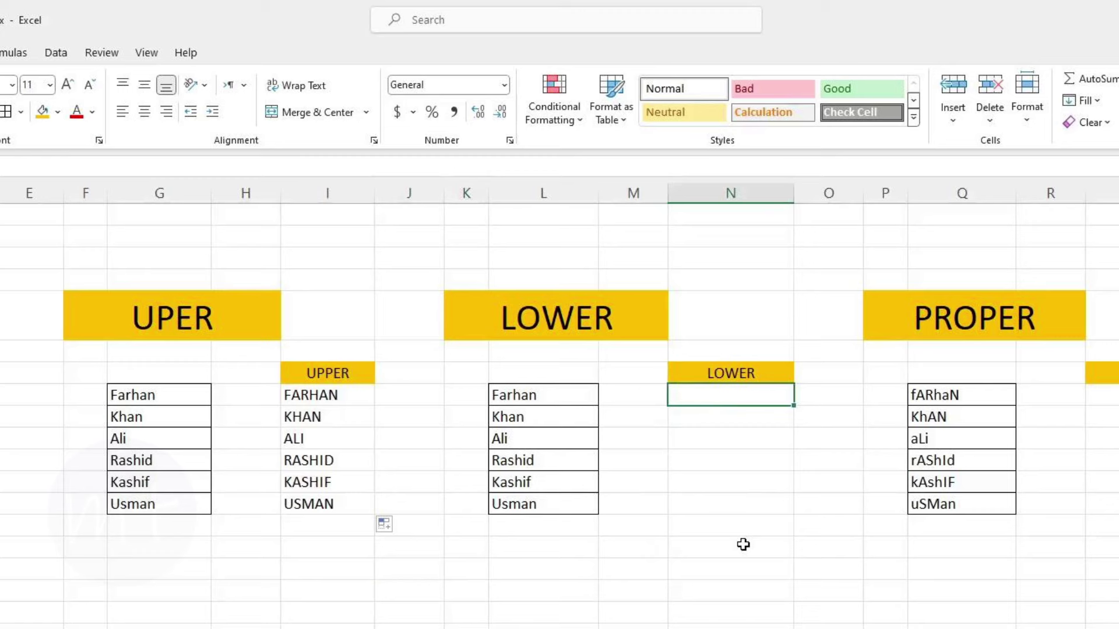
pyautogui.write('=low')
pyautogui.press('Tab')
pyautogui.press('Left')
pyautogui.press('Left')
pyautogui.write(')')
pyautogui.press('Return')
pyautogui.click(787, 402)
pyautogui.moveTo(790, 404); pyautogui.dragTo(790, 513)
pyautogui.click(857, 562)
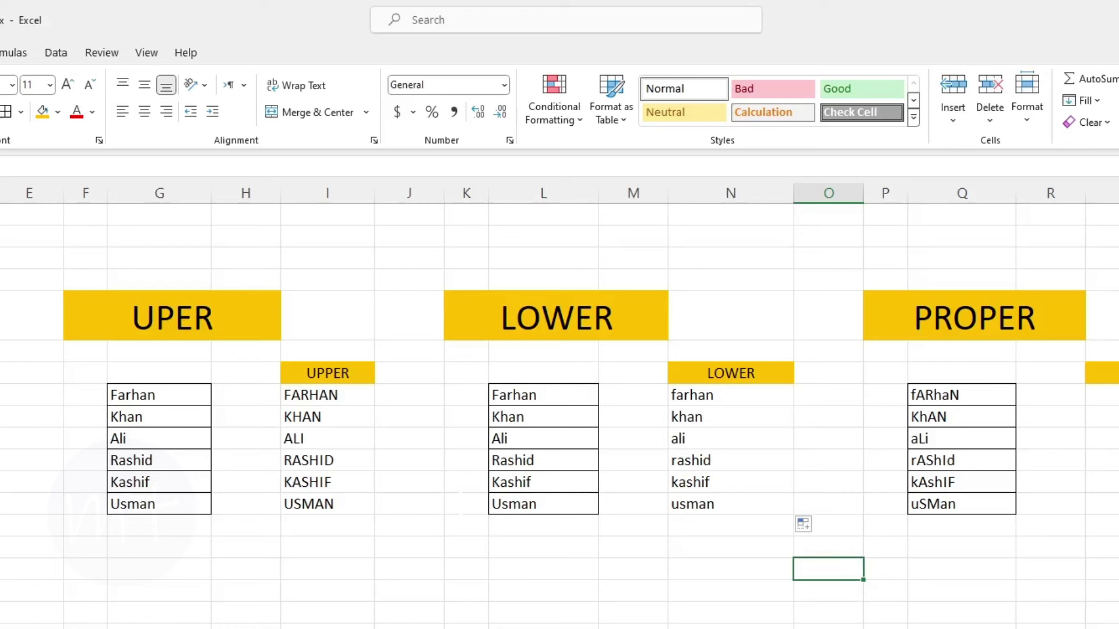
# Enter =PROPER(Q8) in S8, fill it down to row 13, and switch to the REPT sheet.
pyautogui.click(886, 399)
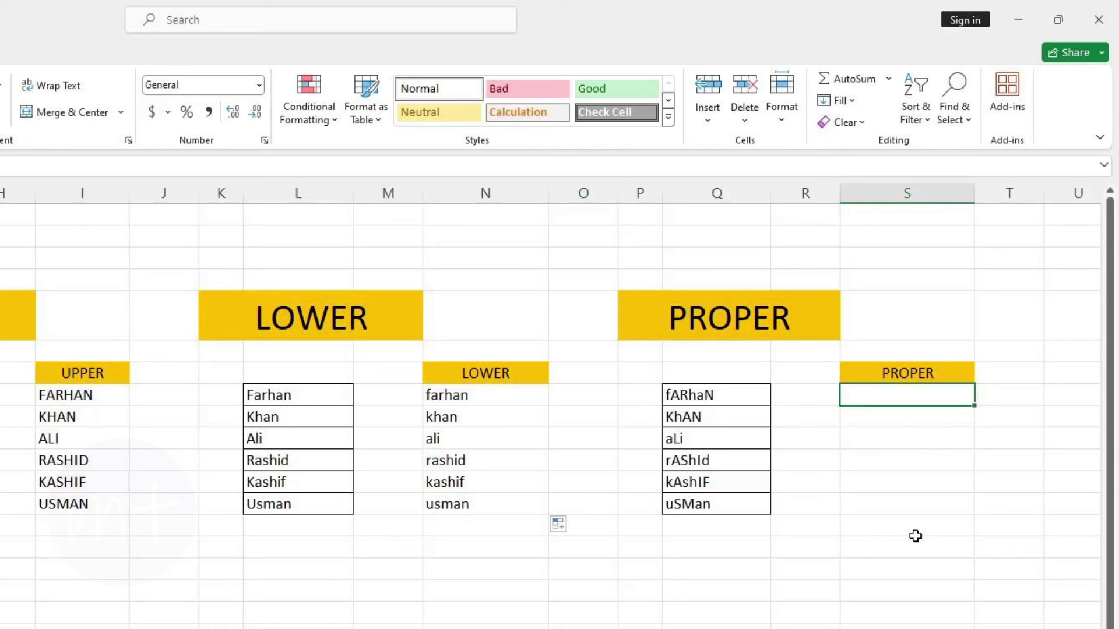
pyautogui.write('=prop')
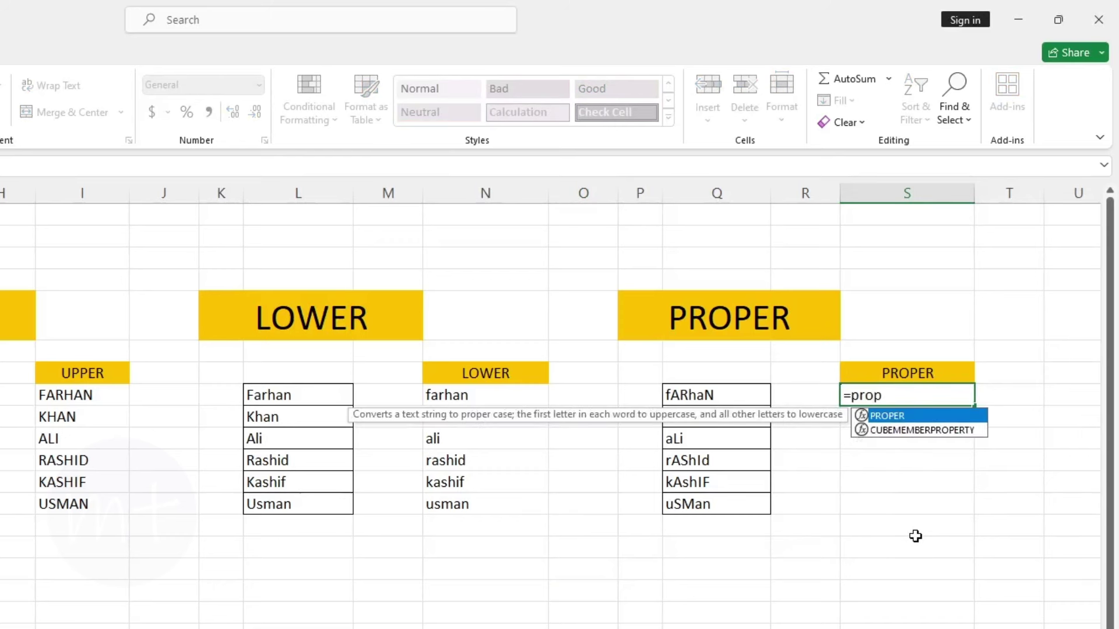
pyautogui.press('Tab')
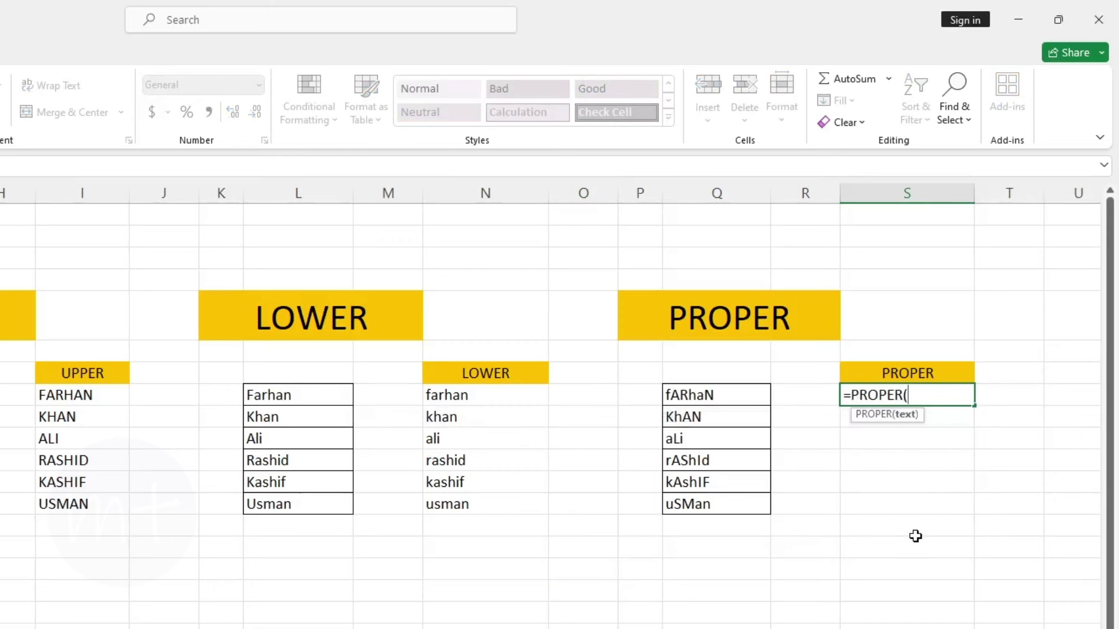
pyautogui.click(754, 397)
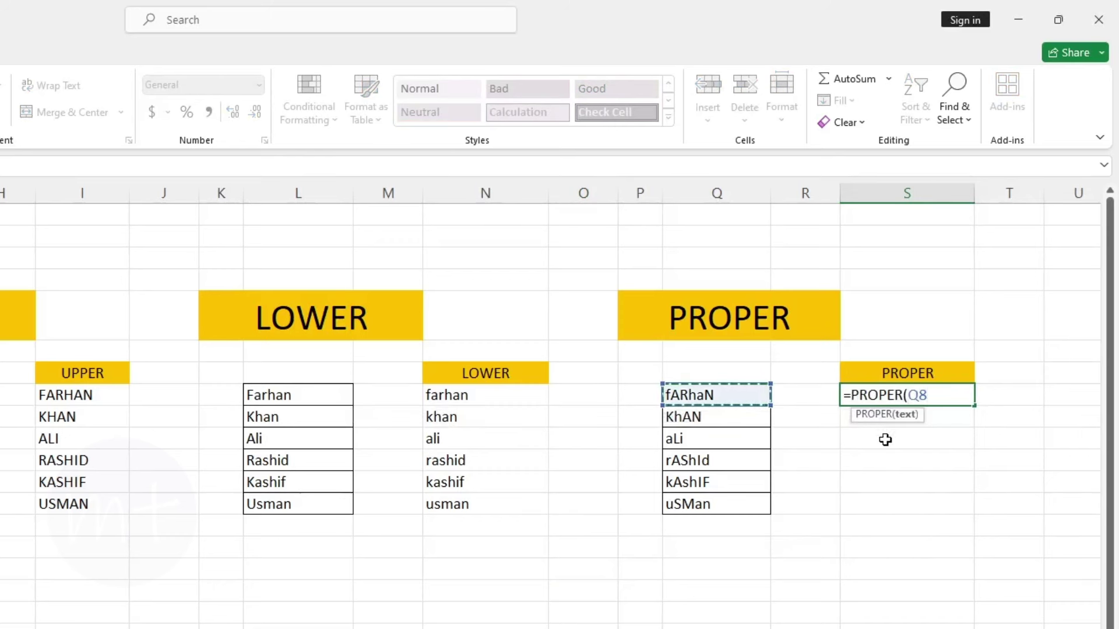
pyautogui.write(')')
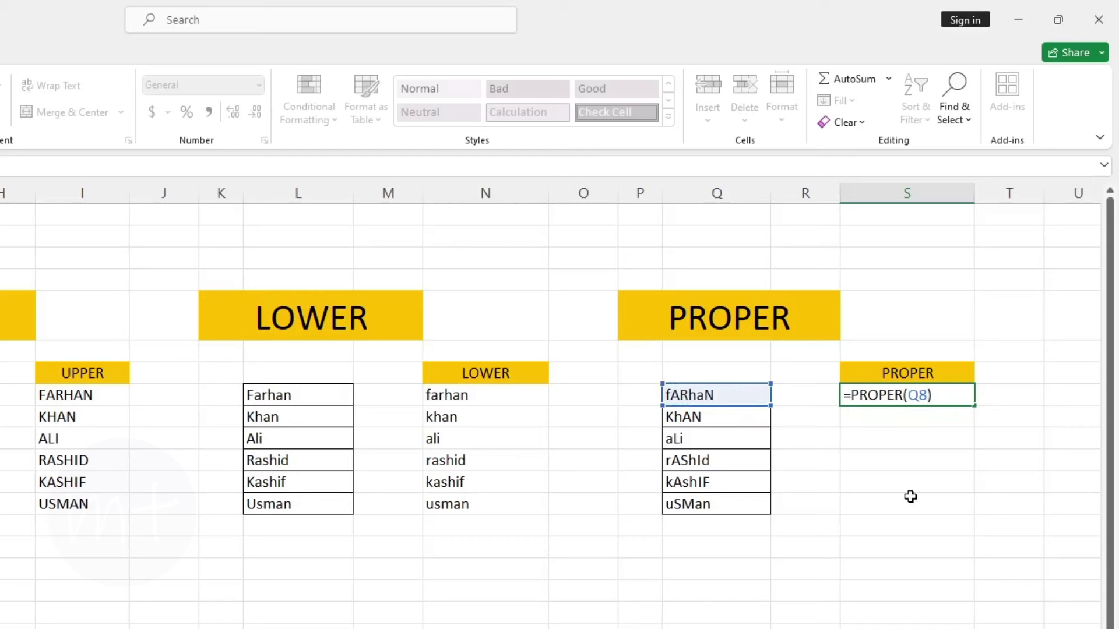
pyautogui.press('Return')
pyautogui.click(928, 398)
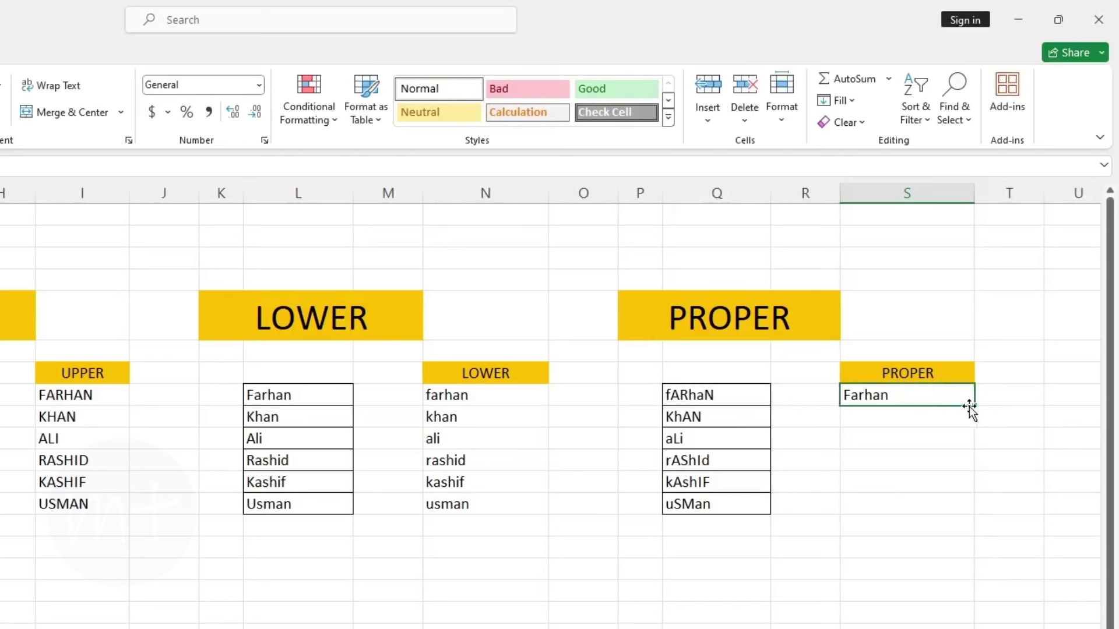
pyautogui.moveTo(973, 406); pyautogui.dragTo(969, 508)
pyautogui.click(906, 599)
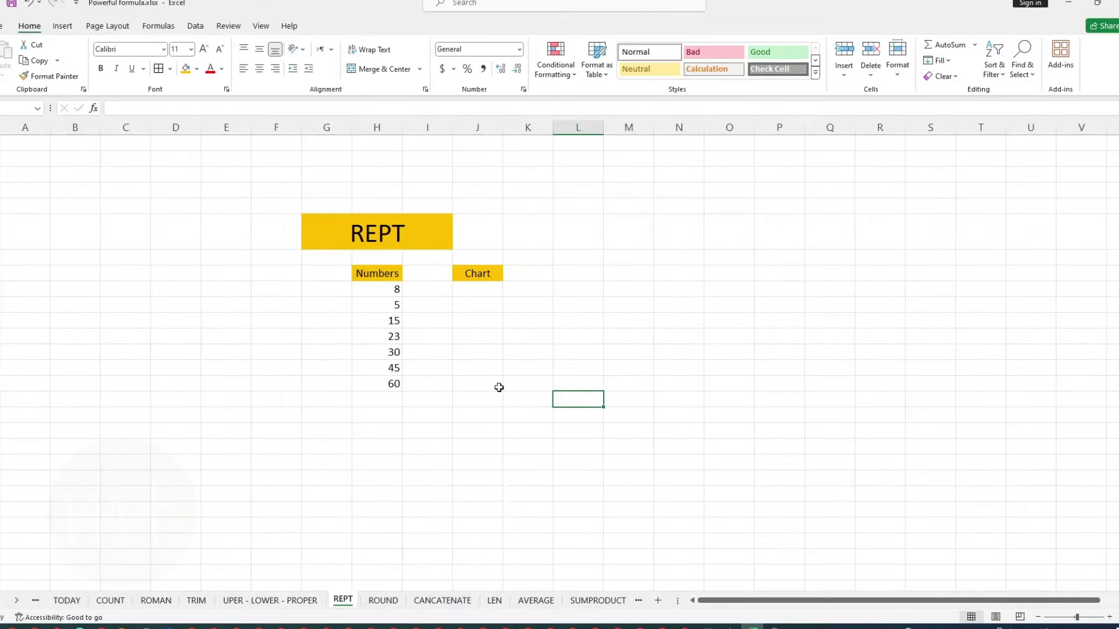
# Enter =REPT("I",H9) in J9 and fill it down to J15 to draw bars.
pyautogui.click(484, 293)
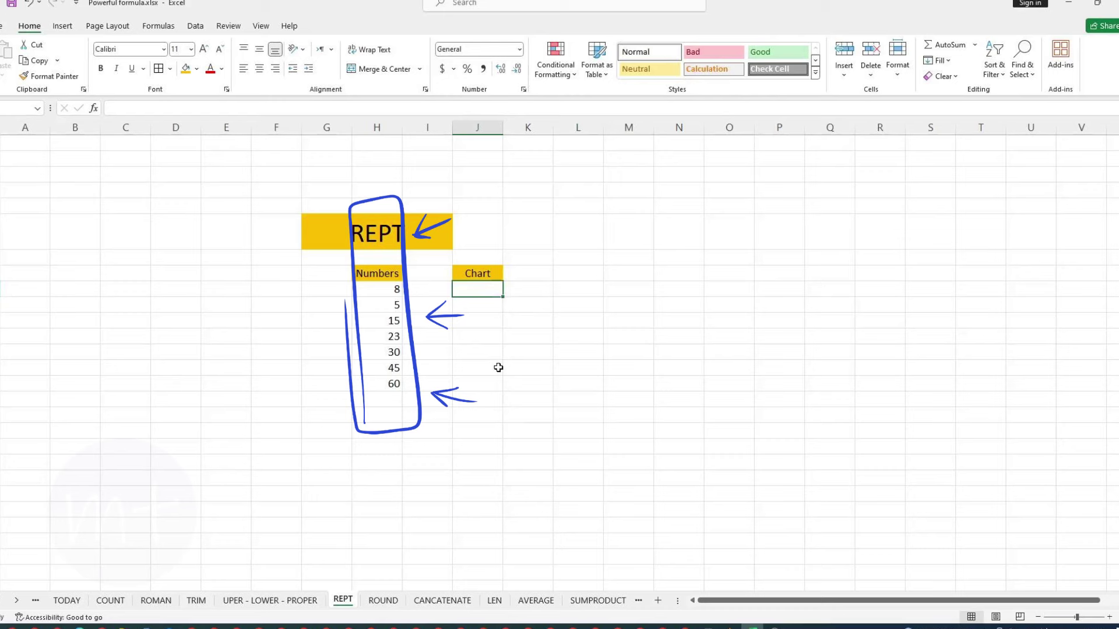
pyautogui.write('=re')
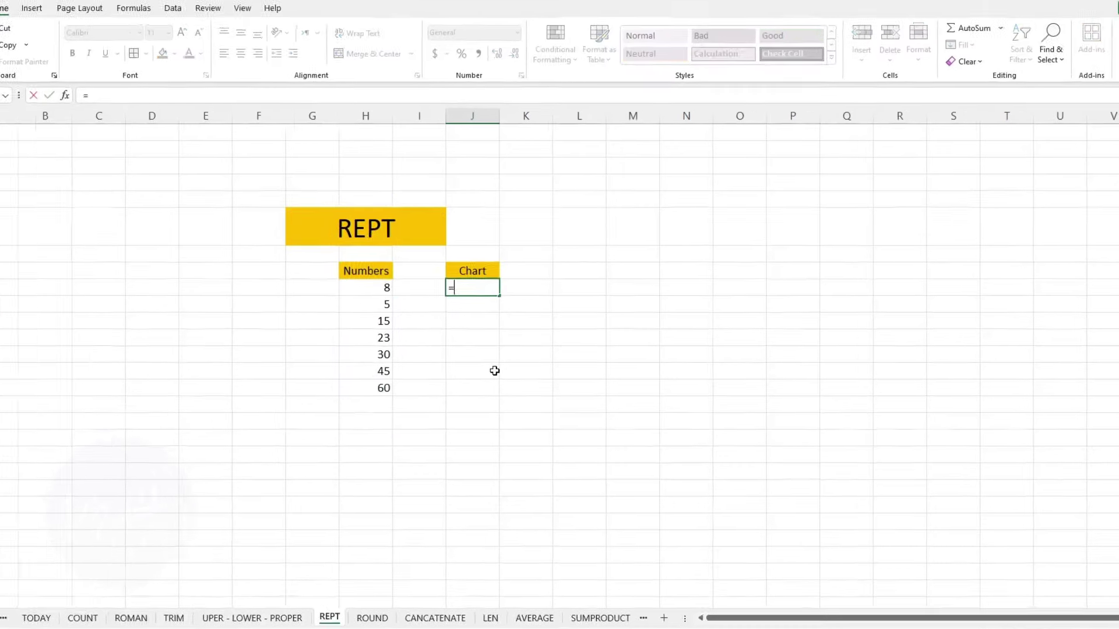
pyautogui.write('pt')
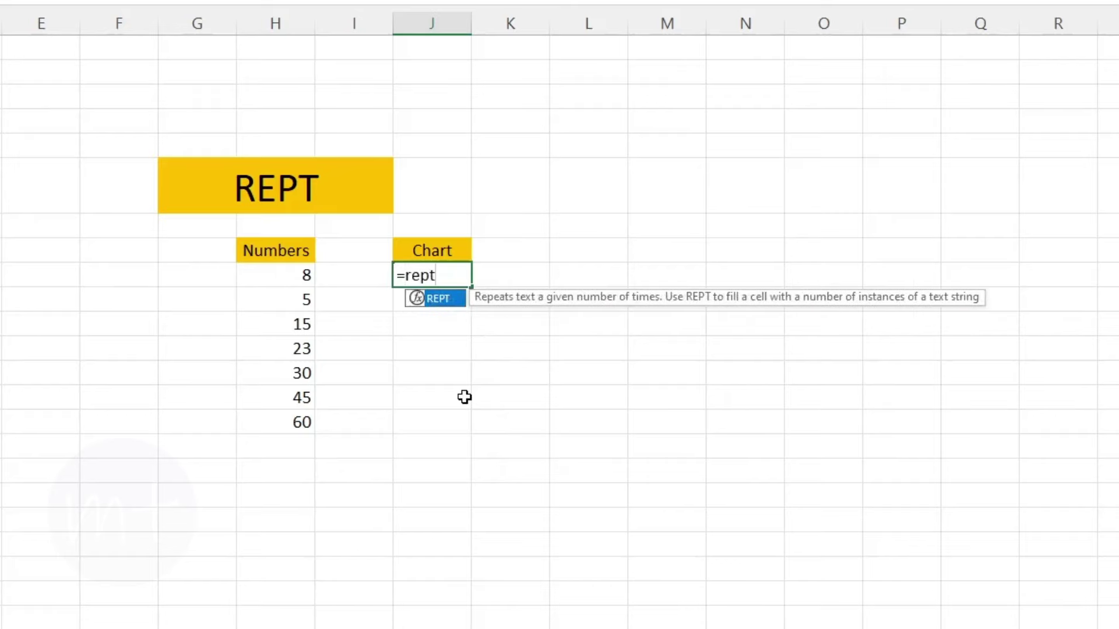
pyautogui.press('Tab')
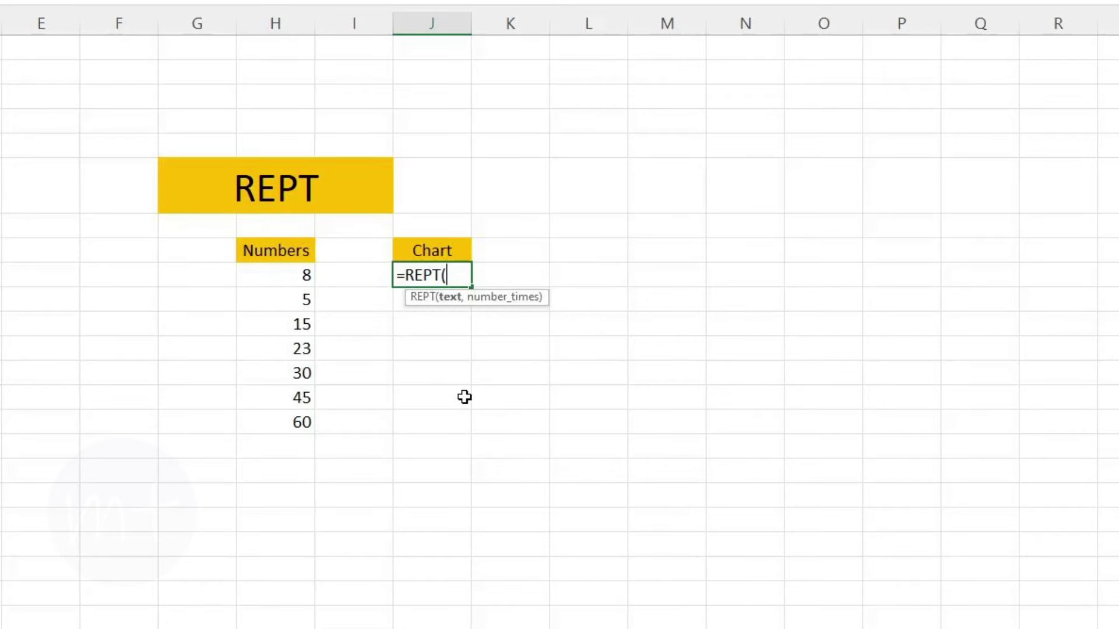
pyautogui.write('"I",')
pyautogui.click(304, 277)
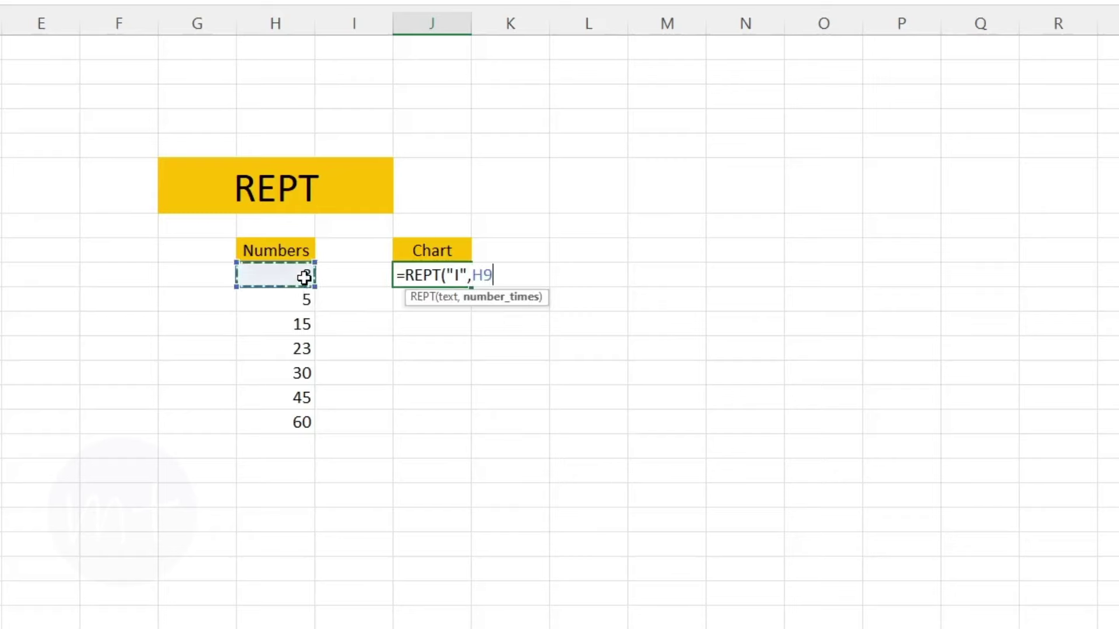
pyautogui.write(')')
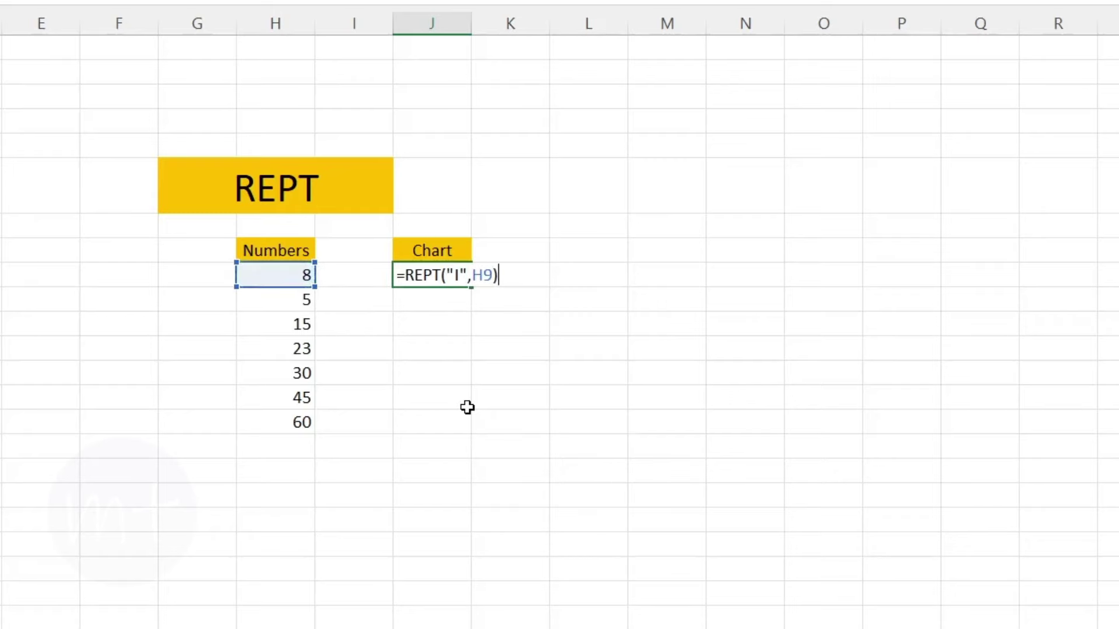
pyautogui.press('Return')
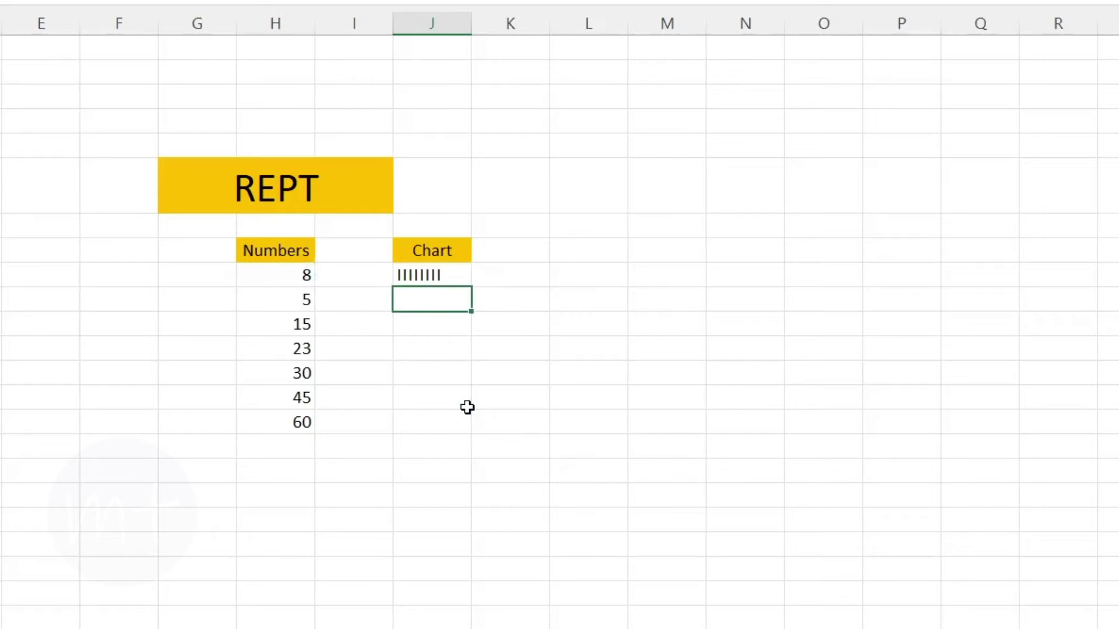
pyautogui.click(455, 278)
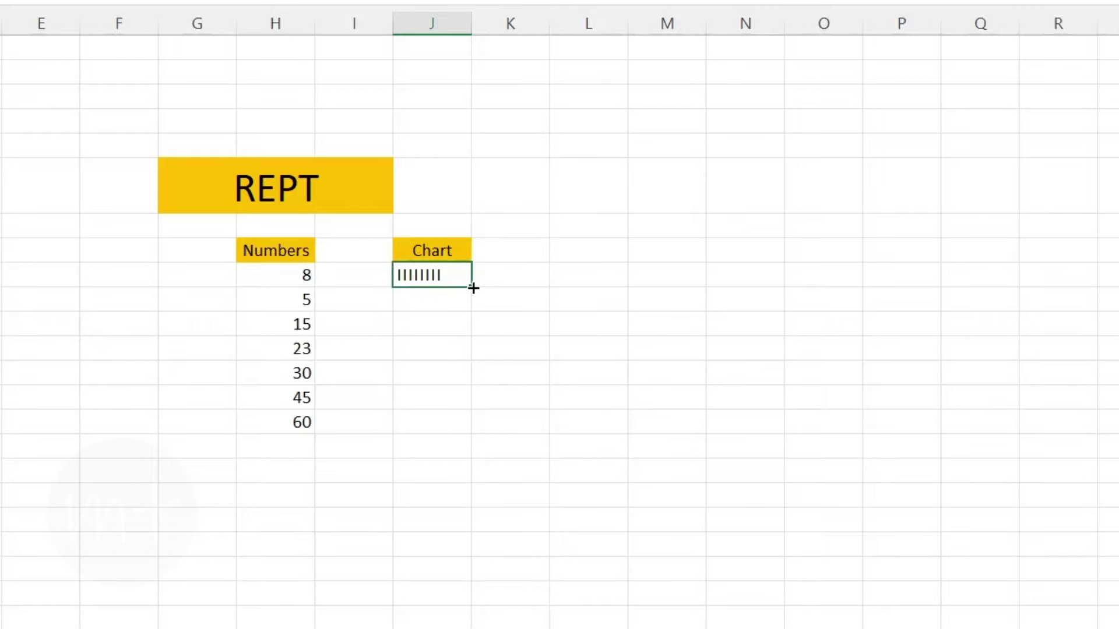
pyautogui.moveTo(470, 286); pyautogui.dragTo(475, 428)
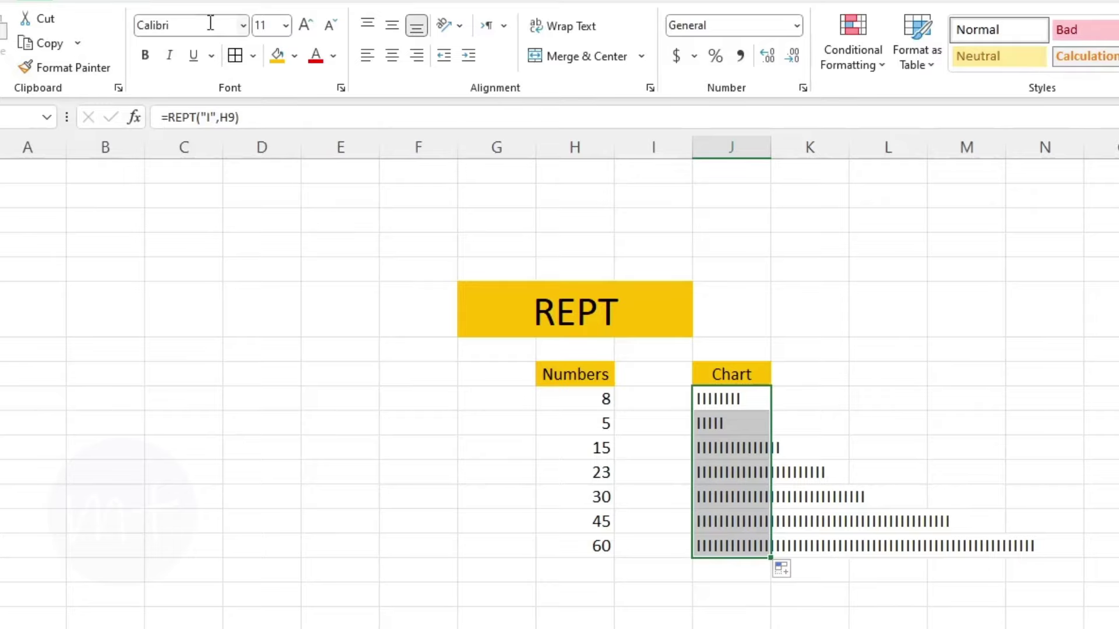
# Format the Chart bars in the Impact font.
pyautogui.click(210, 25)
pyautogui.write('Impact')
pyautogui.press('Return')
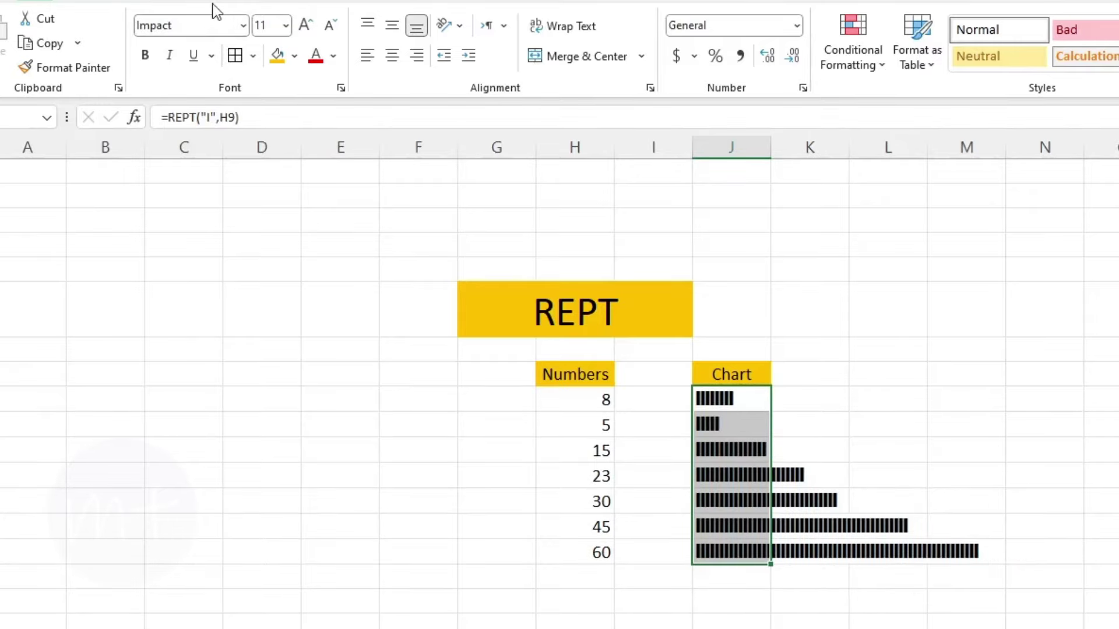
pyautogui.click(1075, 558)
# On the ROUND sheet, enter =ROUND(J10,2) in L10 and fill it down to L14.
pyautogui.hotkey('ctrl', 'pagedown')
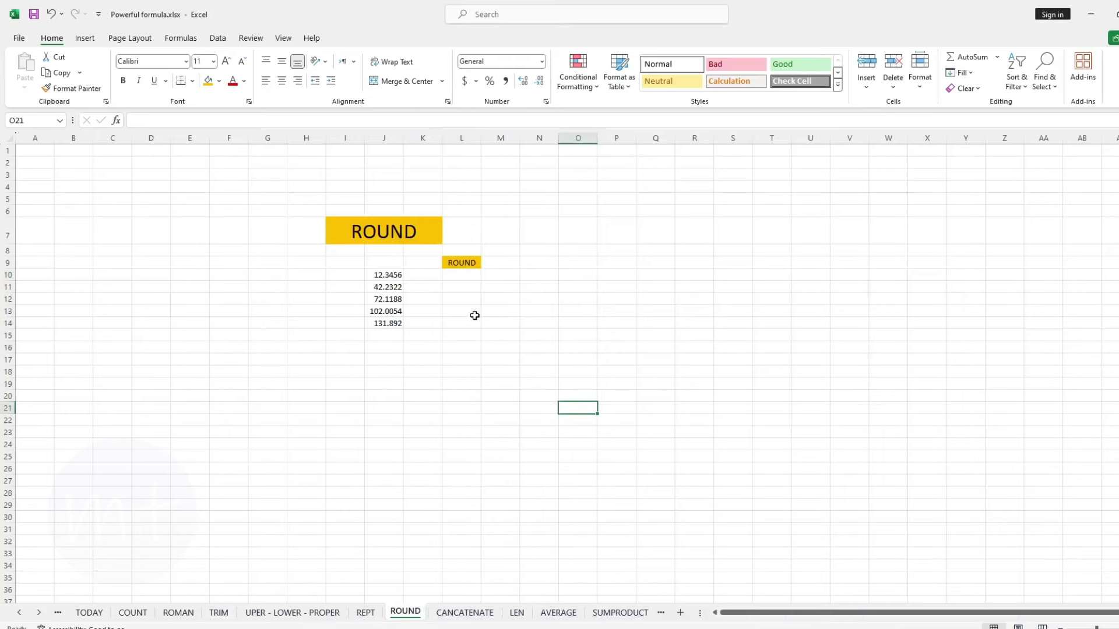
pyautogui.click(476, 275)
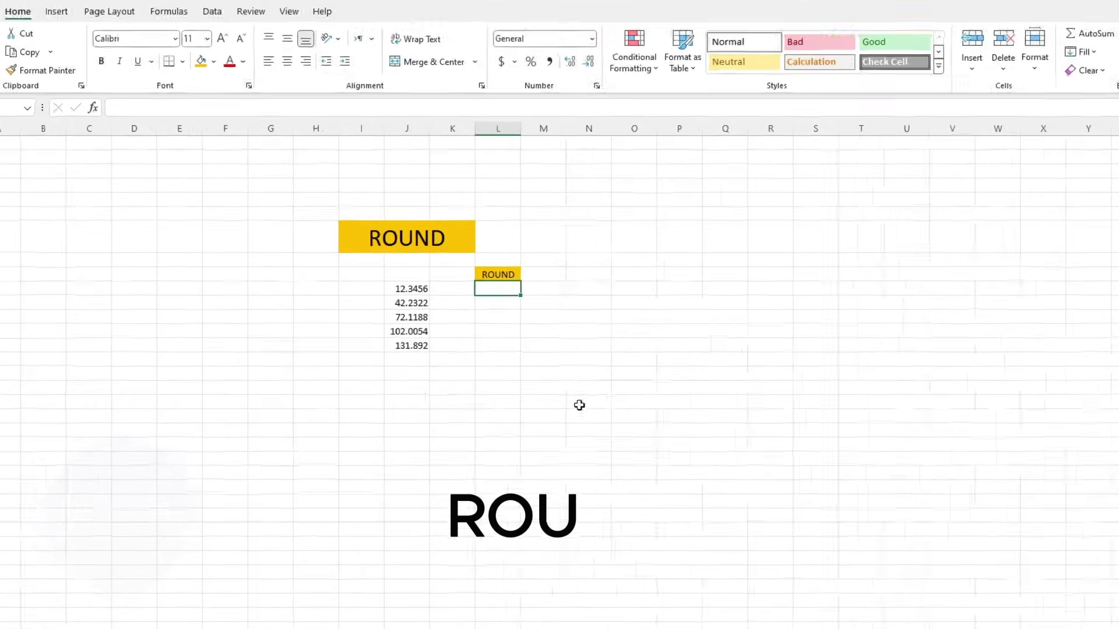
pyautogui.press('F2')
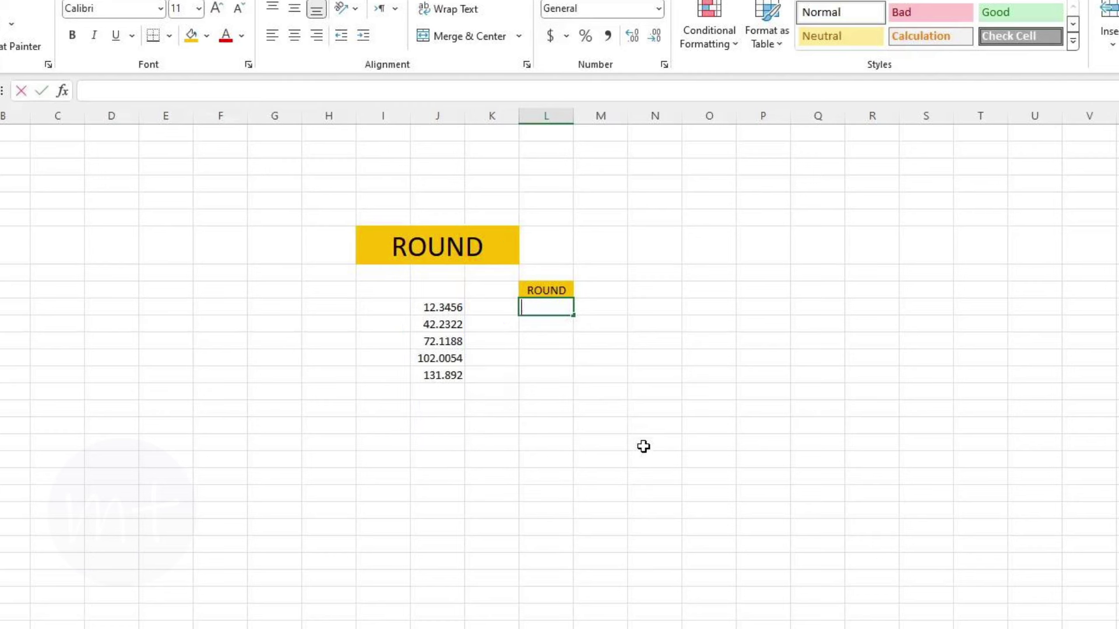
pyautogui.write('=')
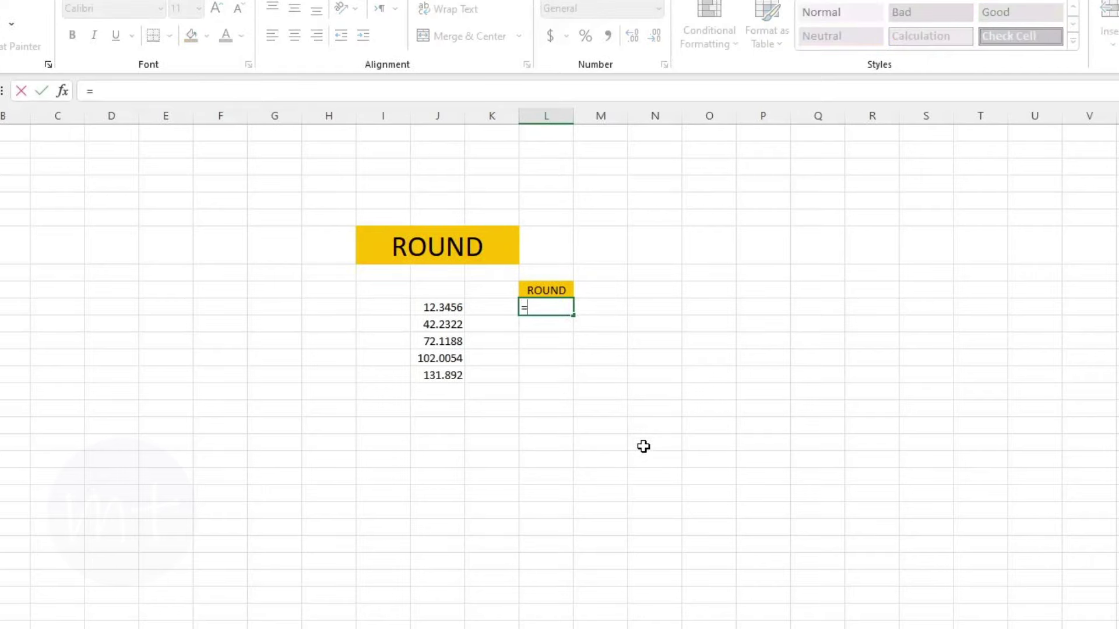
pyautogui.write('round')
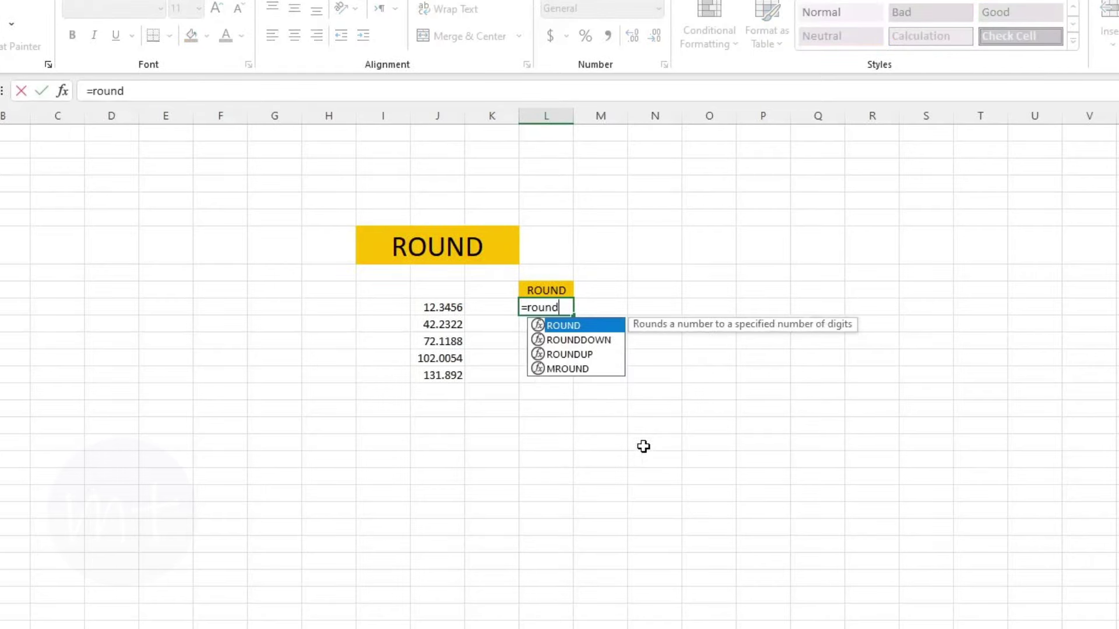
pyautogui.press('Tab')
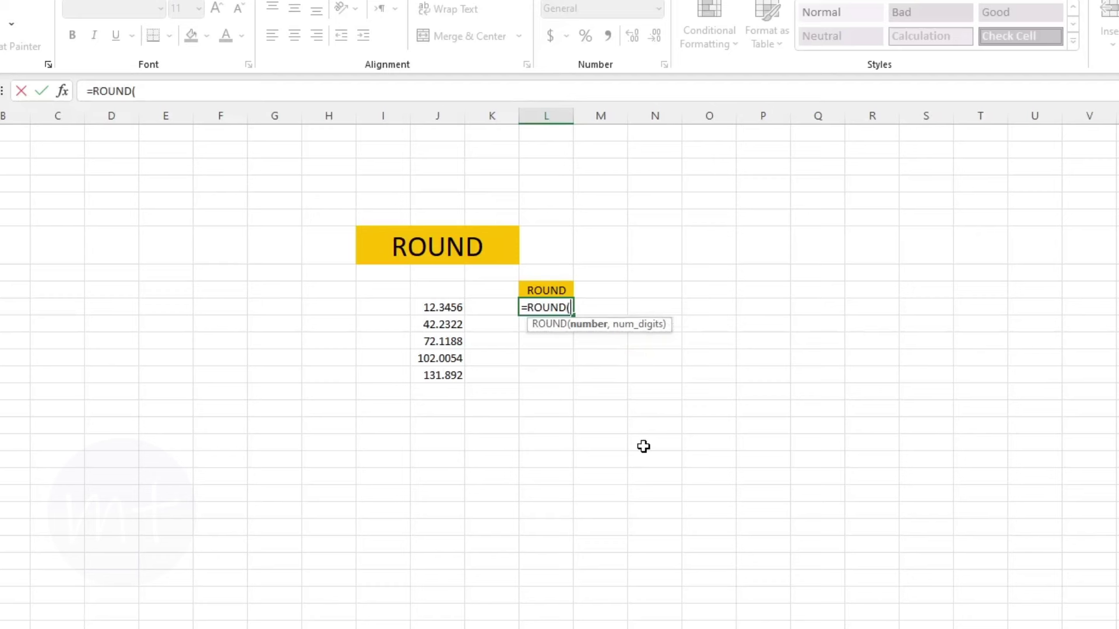
pyautogui.click(453, 308)
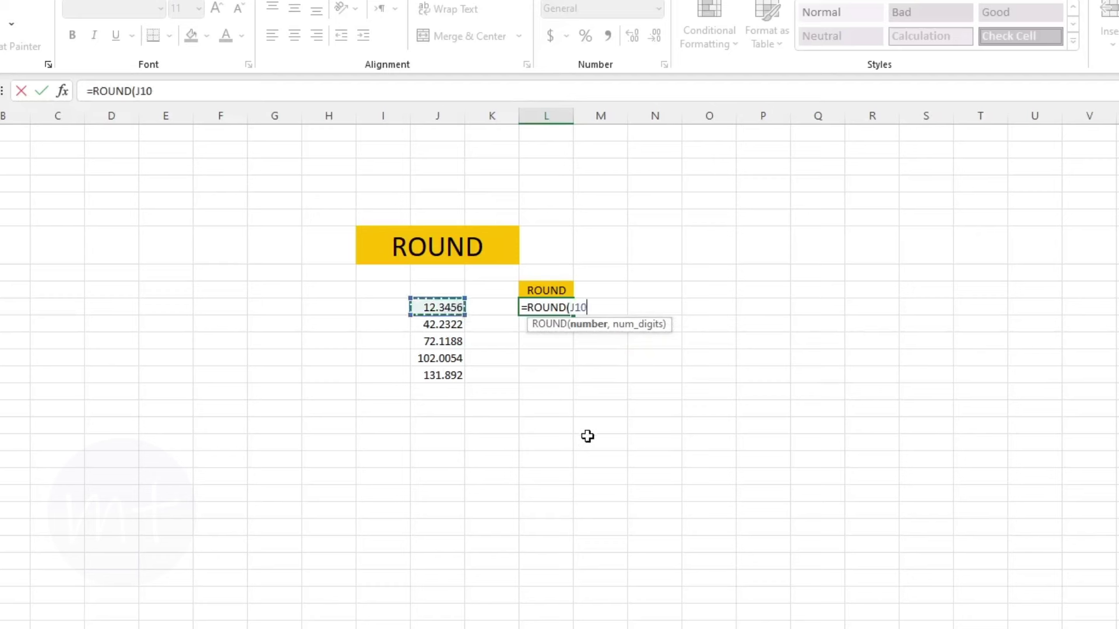
pyautogui.write(',')
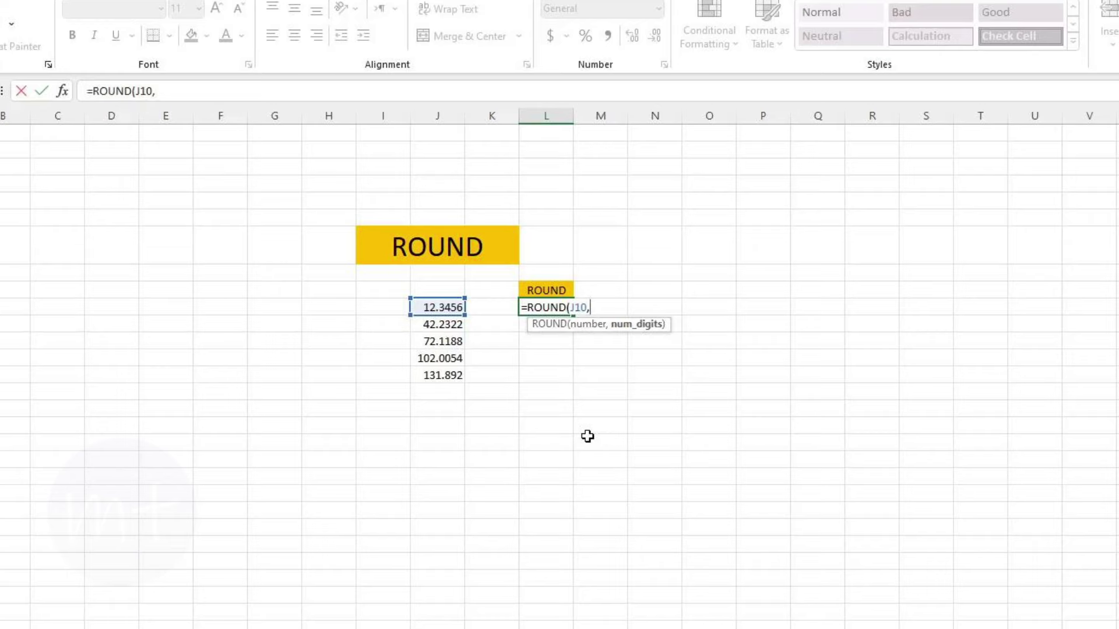
pyautogui.write('2)')
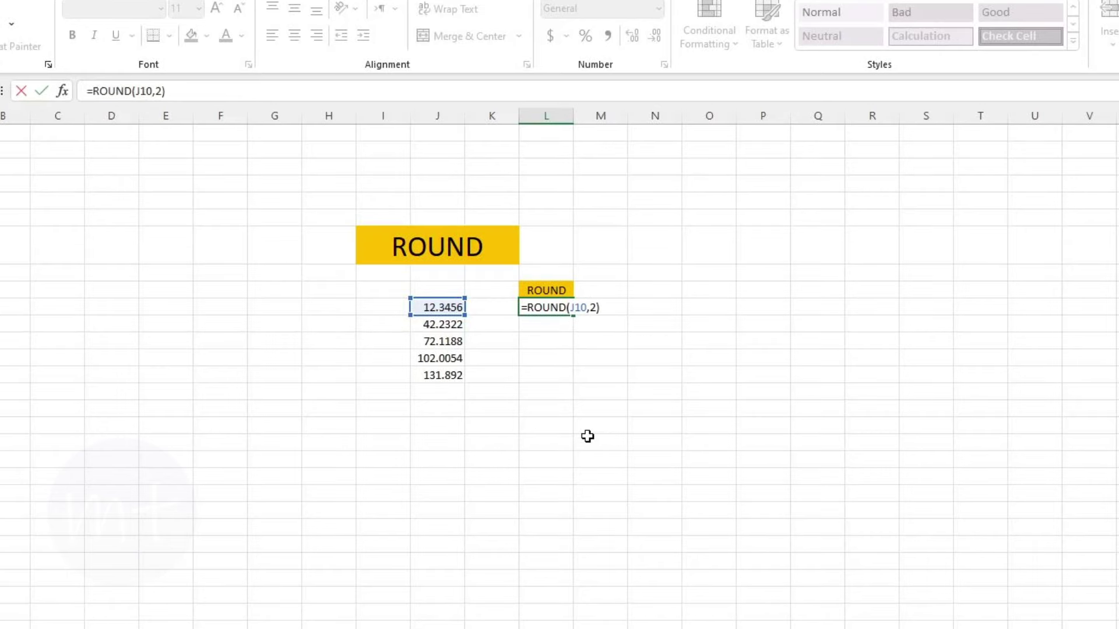
pyautogui.click(587, 437)
pyautogui.click(565, 310)
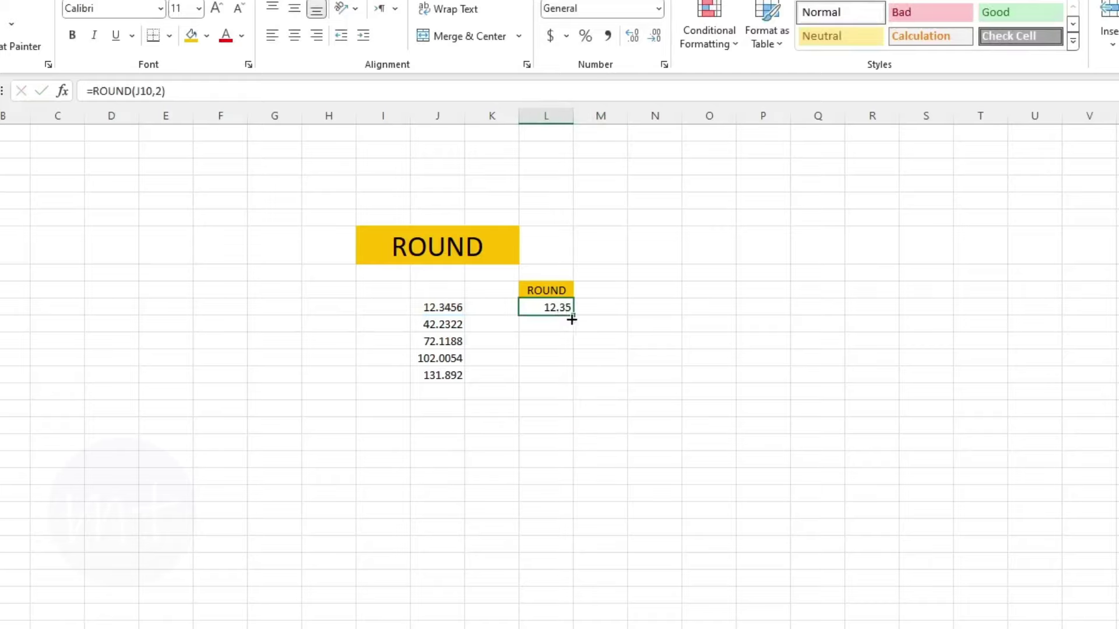
pyautogui.moveTo(572, 318); pyautogui.dragTo(576, 382)
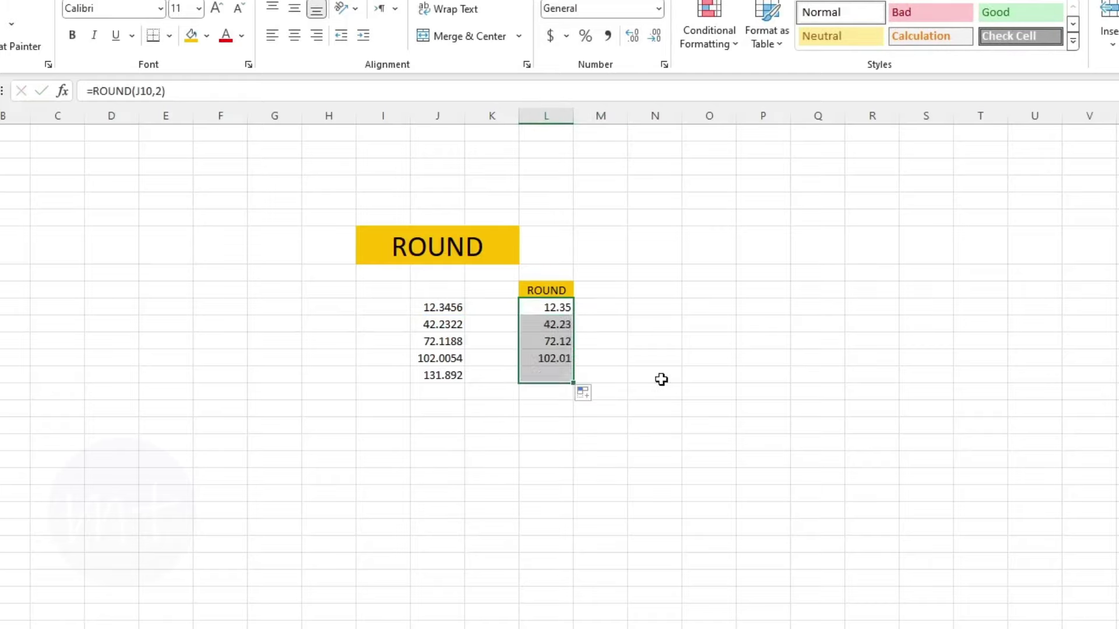
pyautogui.click(661, 379)
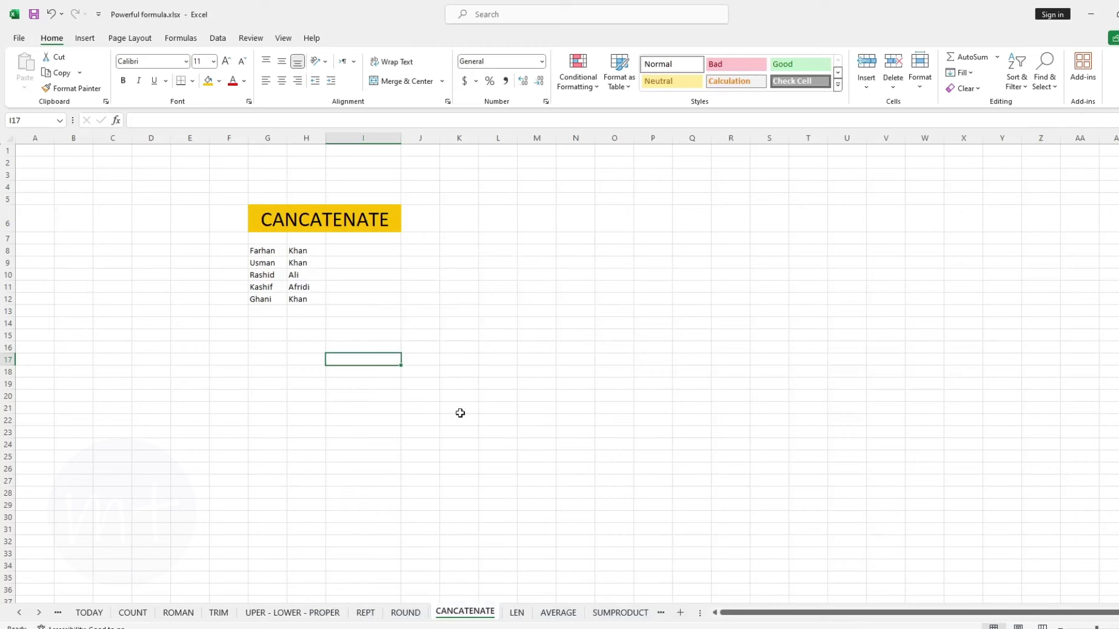
# Enter =CONCATENATE(G8," ",H8) in I8 to join first and last name.
pyautogui.click(355, 250)
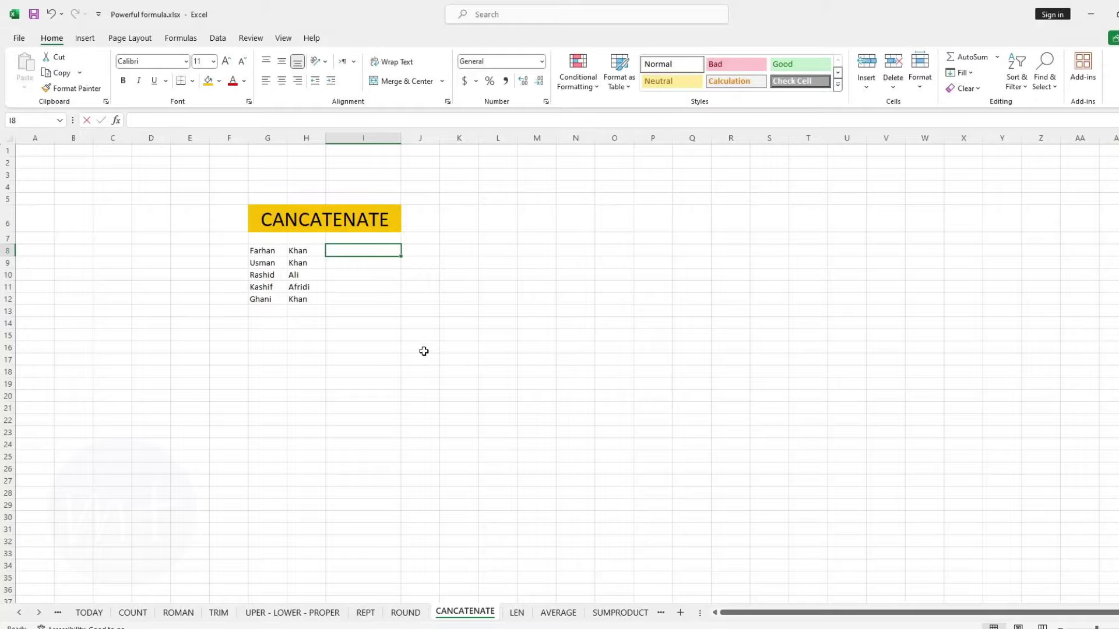
pyautogui.write('=')
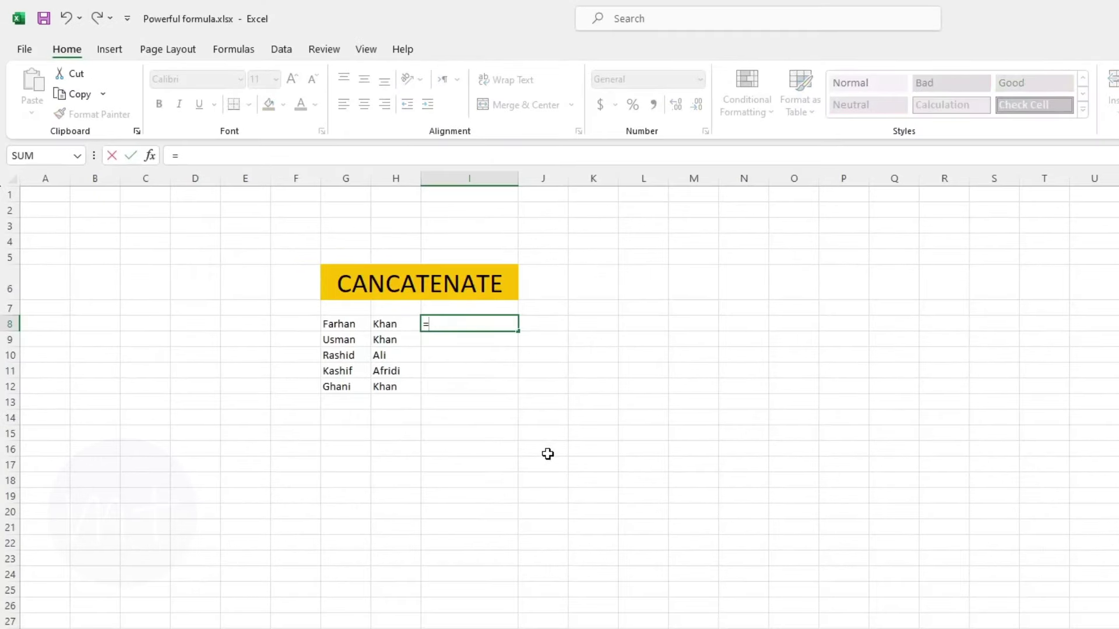
pyautogui.write('conca')
pyautogui.press('Down')
pyautogui.press('Tab')
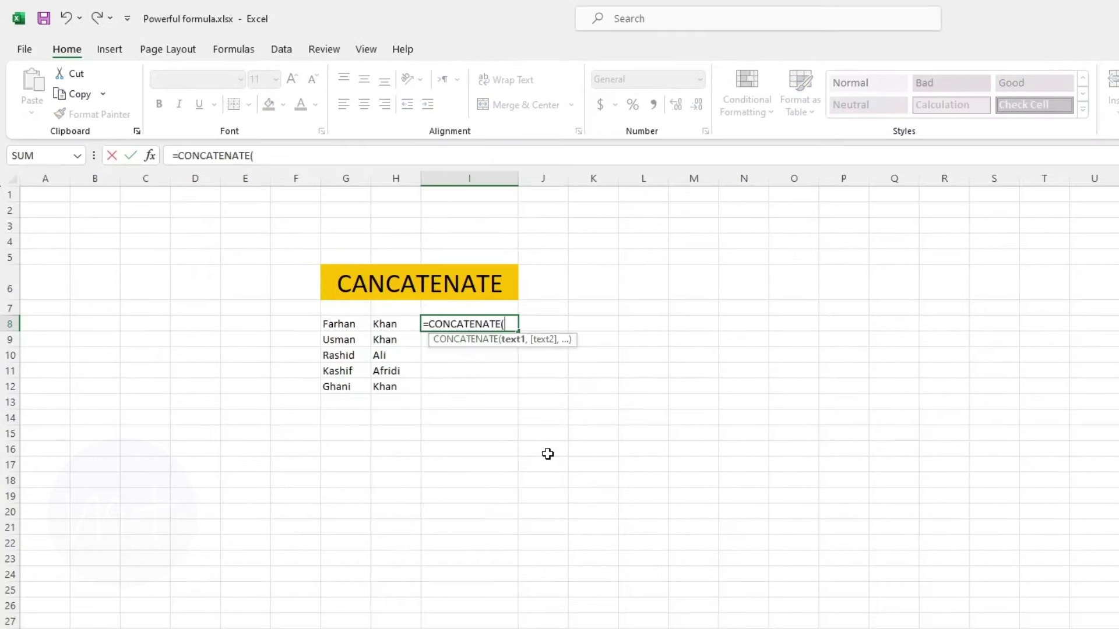
pyautogui.click(327, 324)
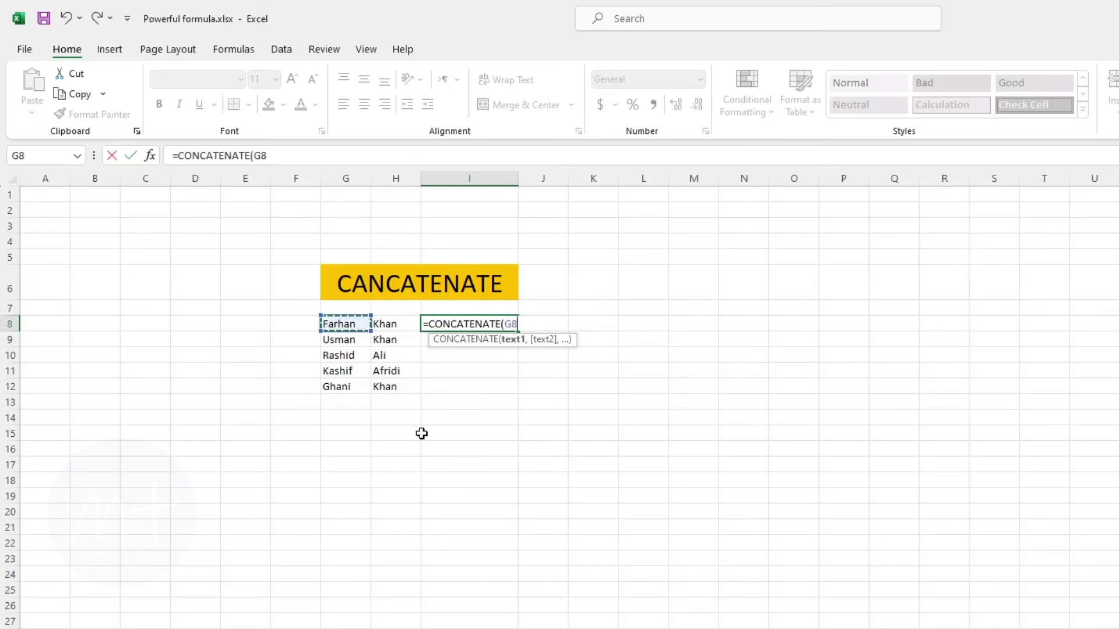
pyautogui.write(',')
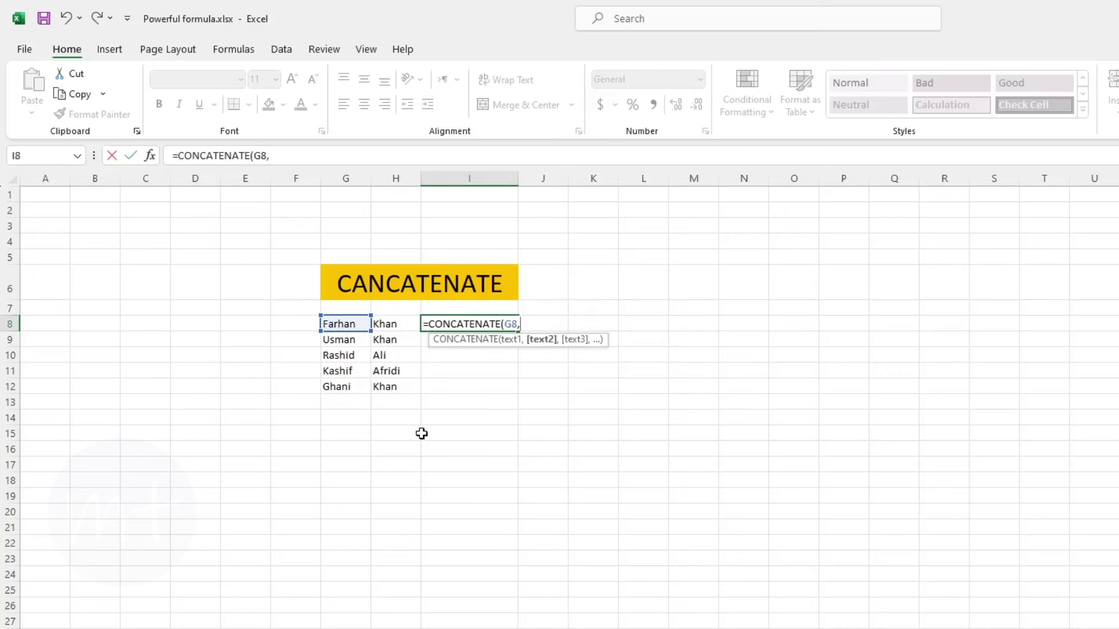
pyautogui.write('" ",')
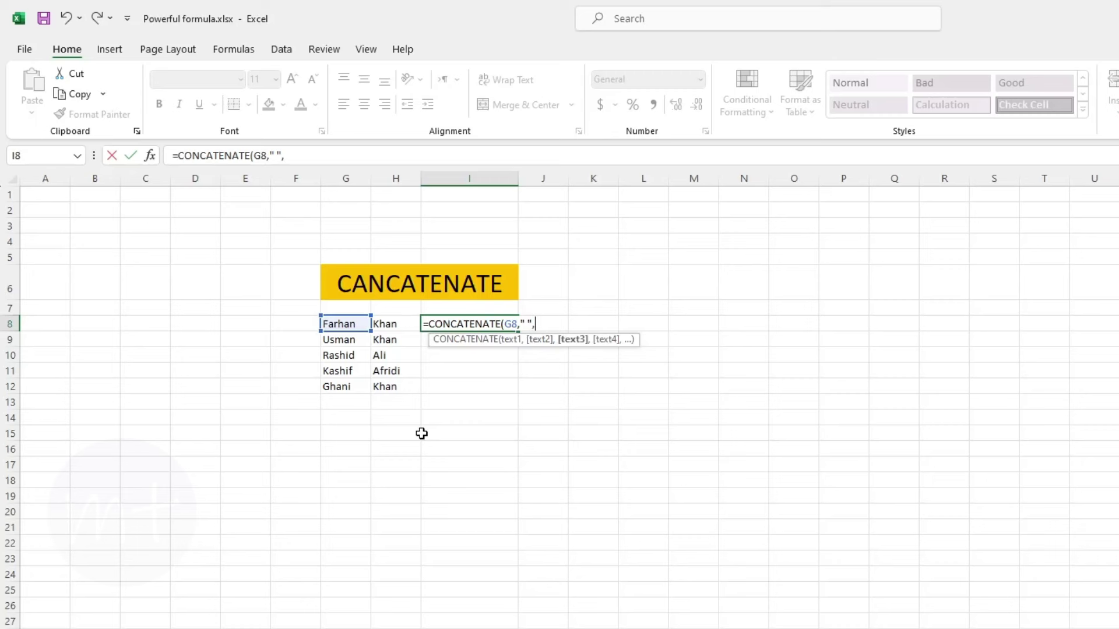
pyautogui.click(385, 323)
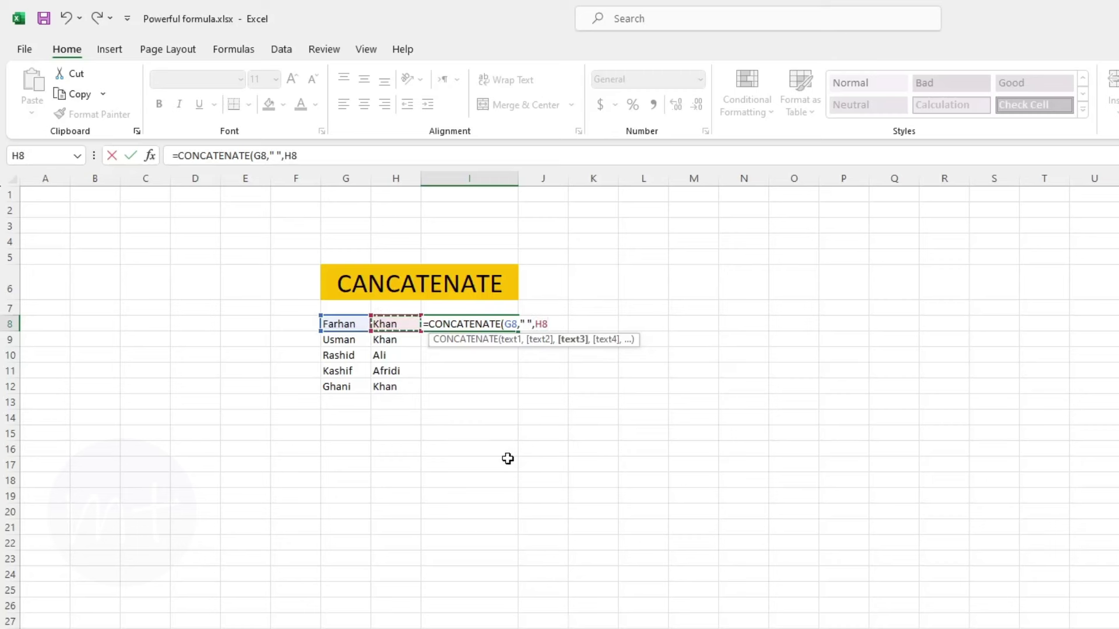
pyautogui.write(')')
pyautogui.press('Return')
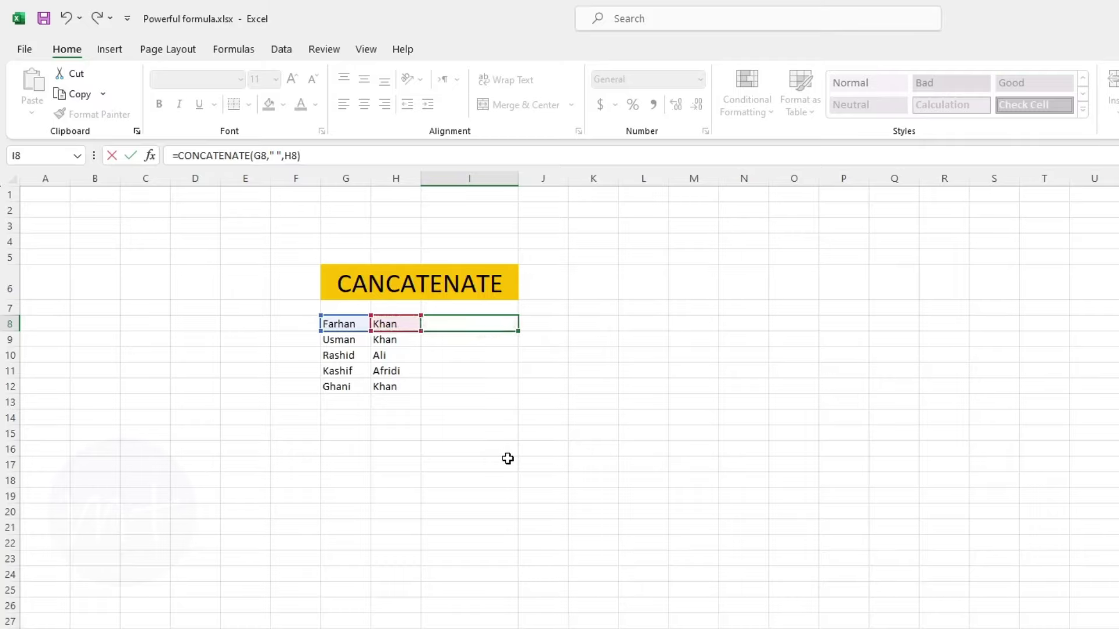
# Copy the full-name formula down to I12 and switch to the LEN sheet.
pyautogui.click(510, 324)
pyautogui.moveTo(517, 332); pyautogui.dragTo(518, 389)
pyautogui.click(643, 449)
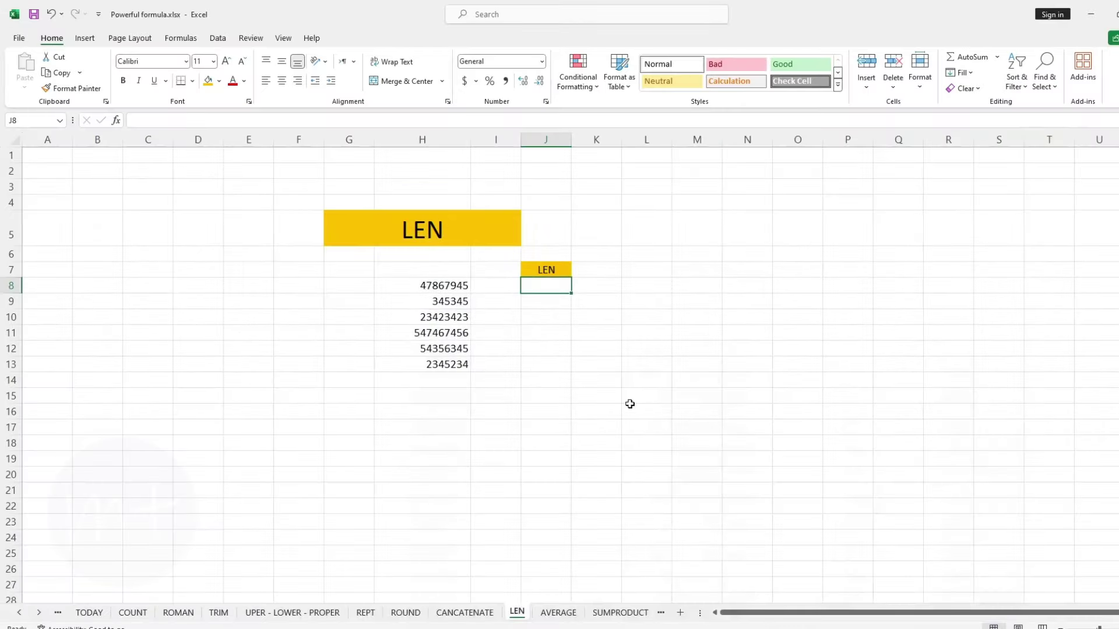
pyautogui.click(630, 403)
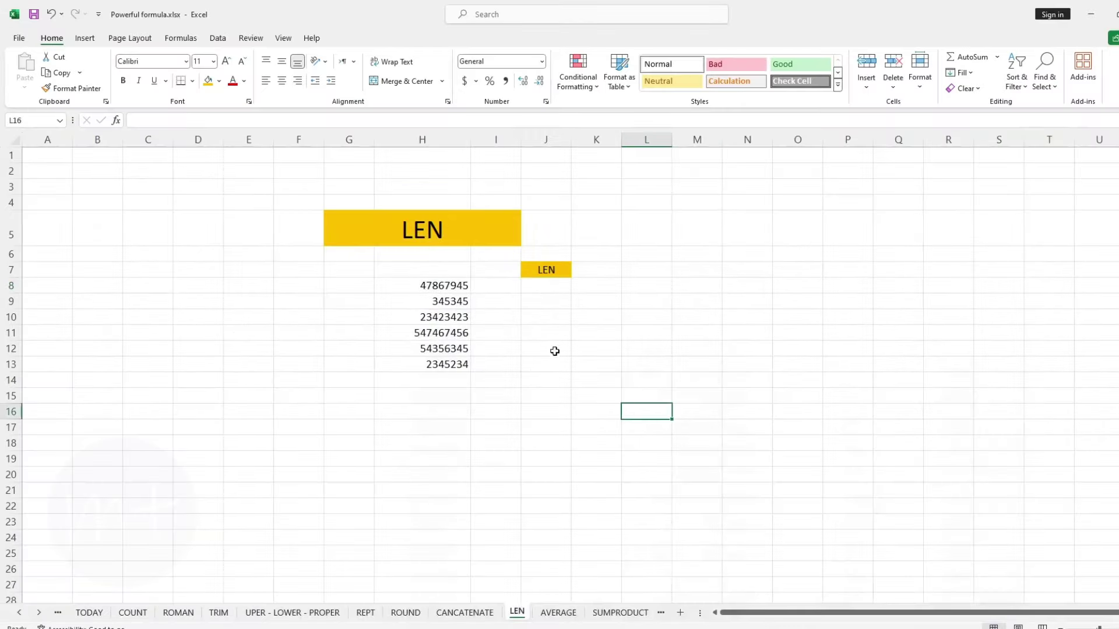
# Enter =LEN(H8) in J8, giving 8, and fill it down to J13.
pyautogui.click(539, 288)
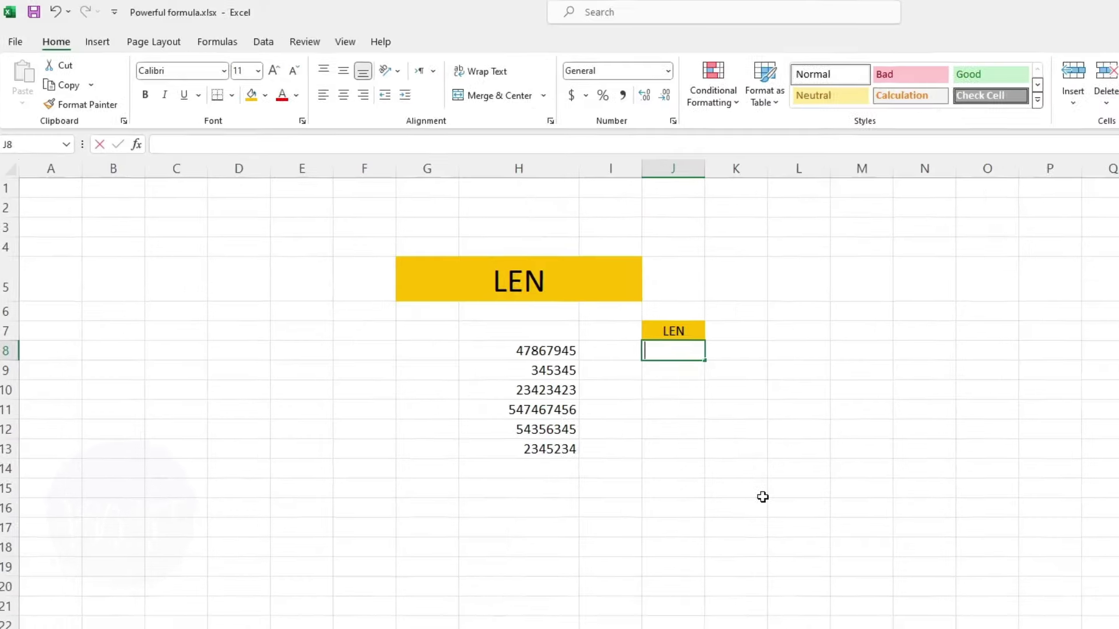
pyautogui.write('=len')
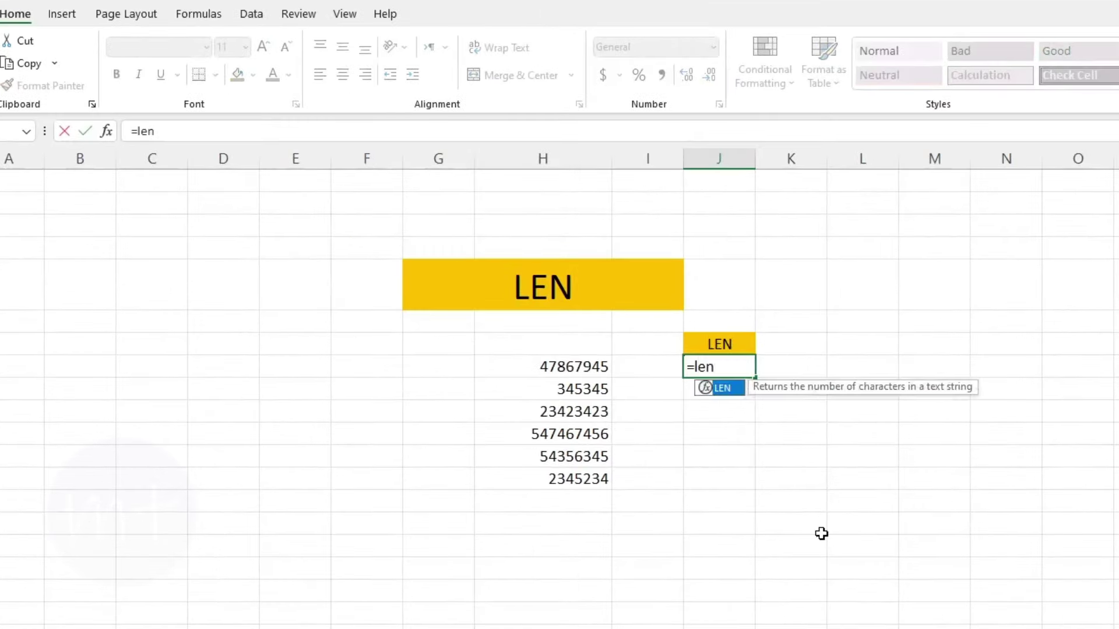
pyautogui.press('Tab')
pyautogui.click(585, 373)
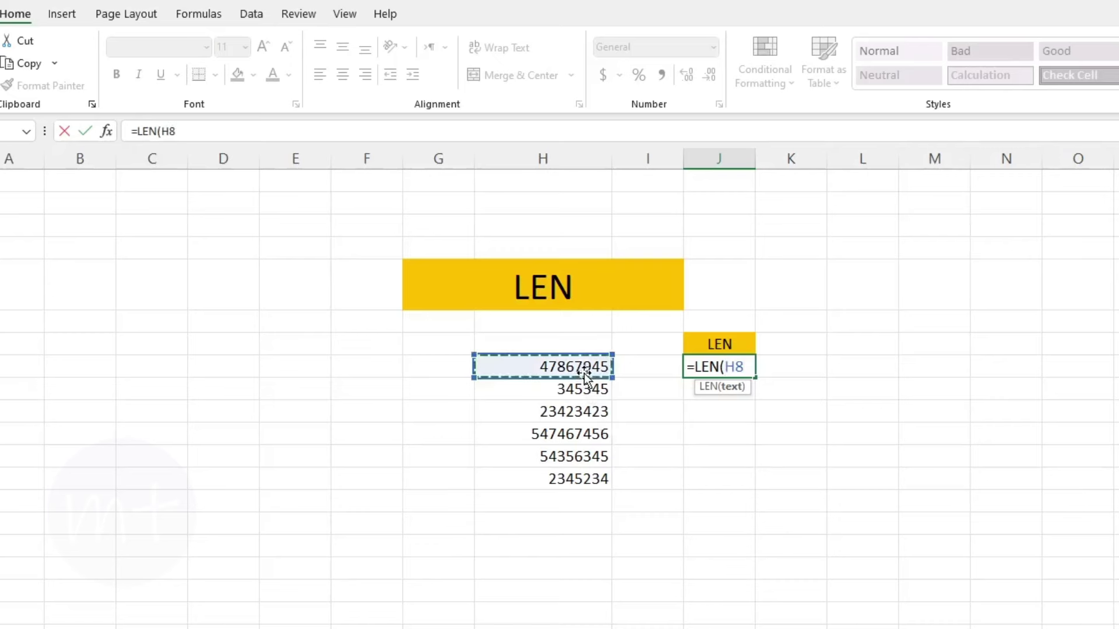
pyautogui.write(')')
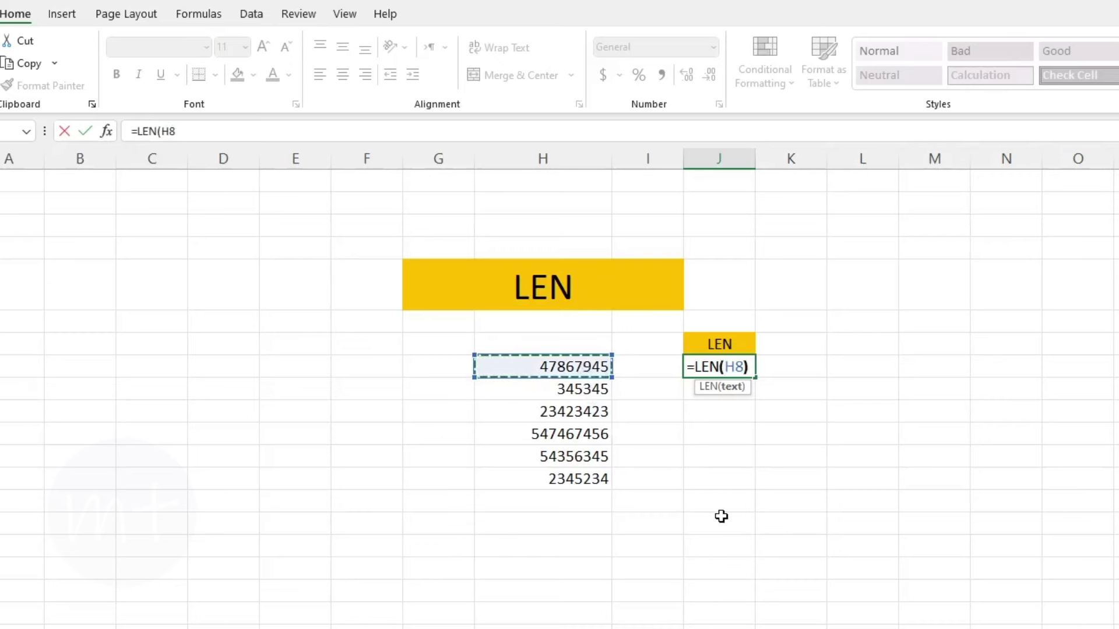
pyautogui.press('Return')
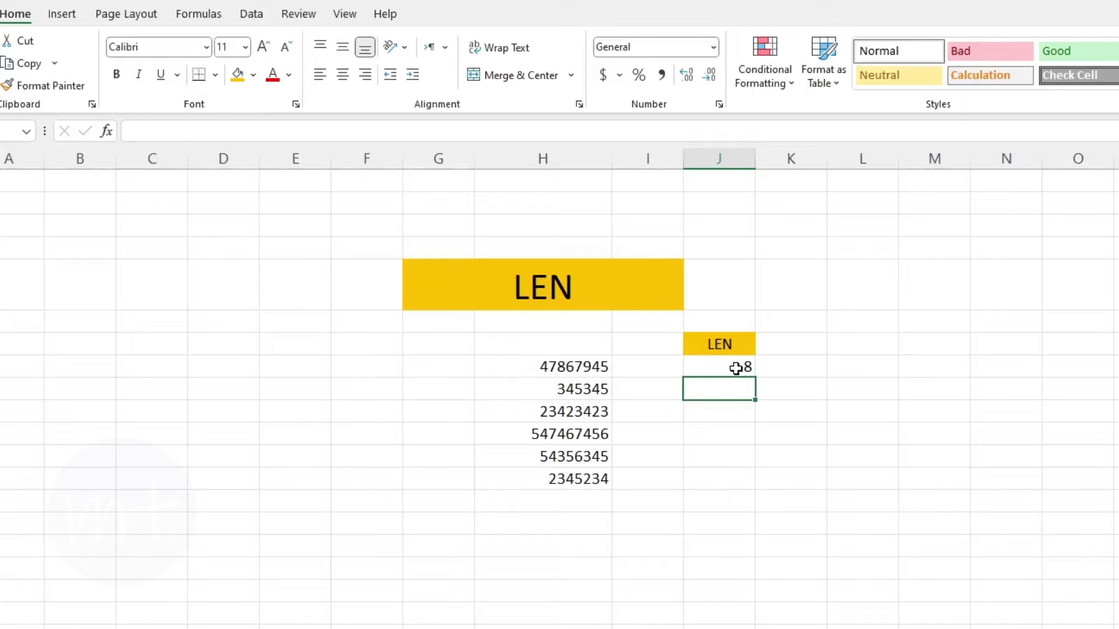
pyautogui.click(736, 368)
pyautogui.moveTo(754, 378); pyautogui.dragTo(744, 486)
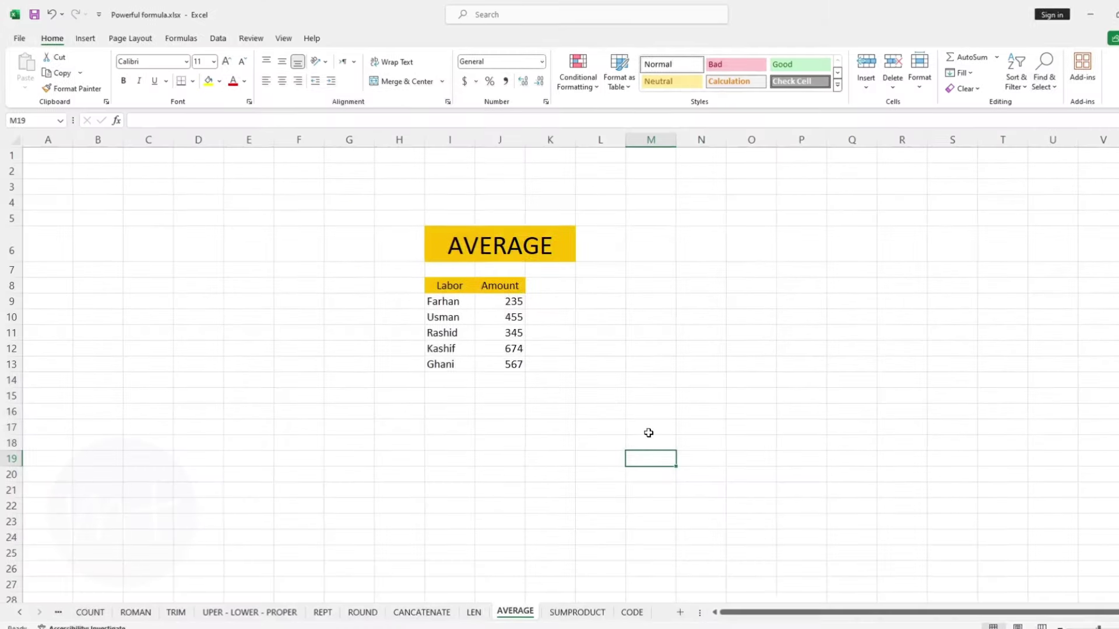
# Enter =AVERAGE(J9:J13) in J14 to show 455.2 below the Amount column.
pyautogui.click(512, 382)
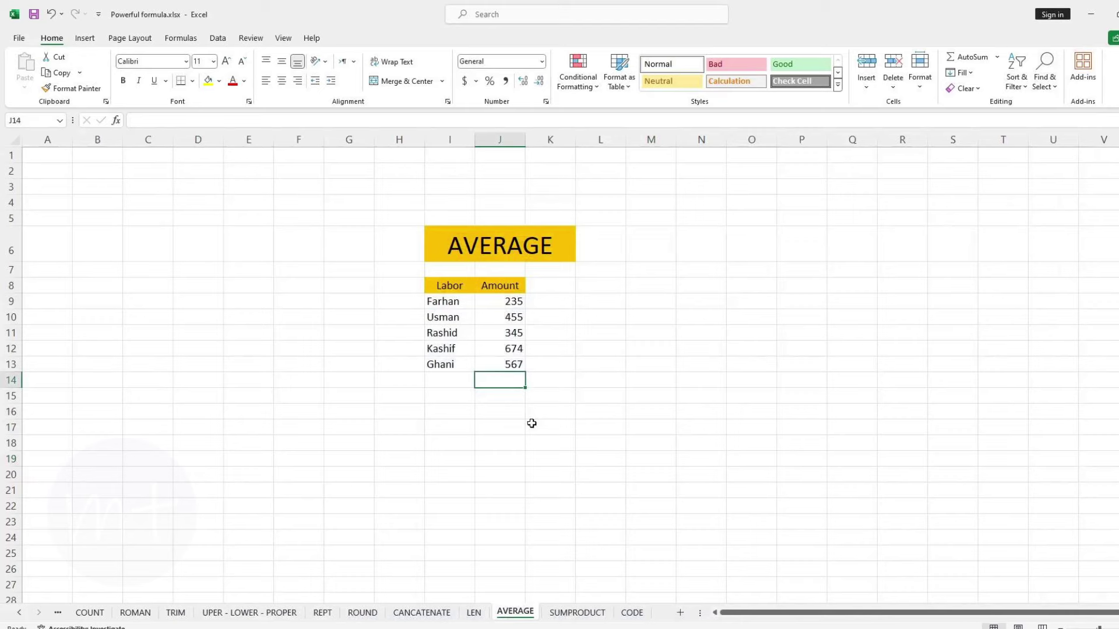
pyautogui.write('=ave')
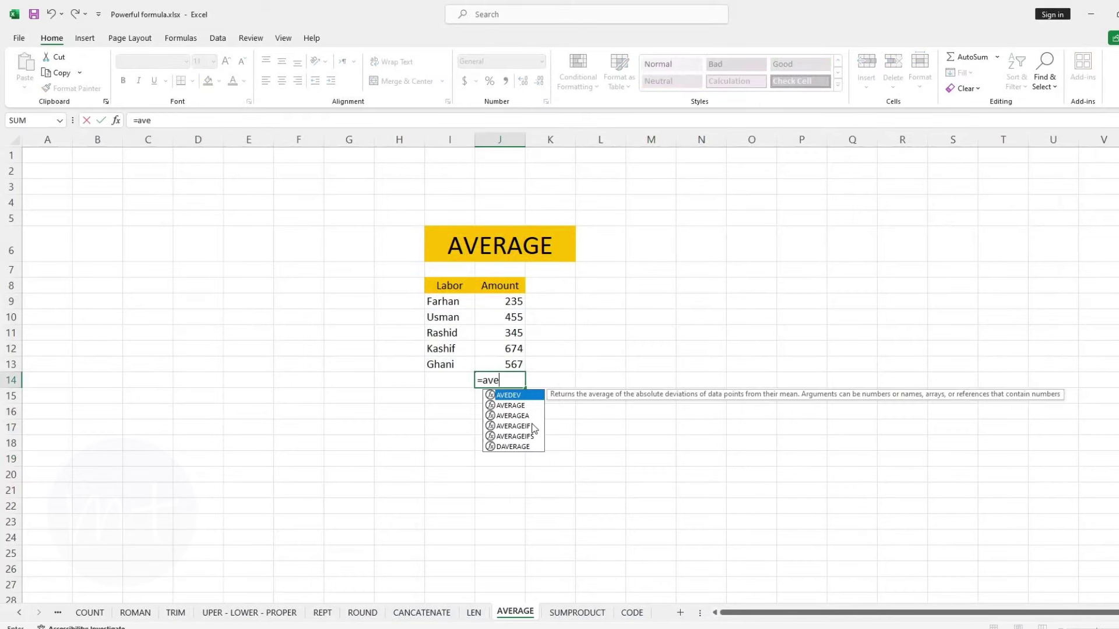
pyautogui.press('Down')
pyautogui.press('Tab')
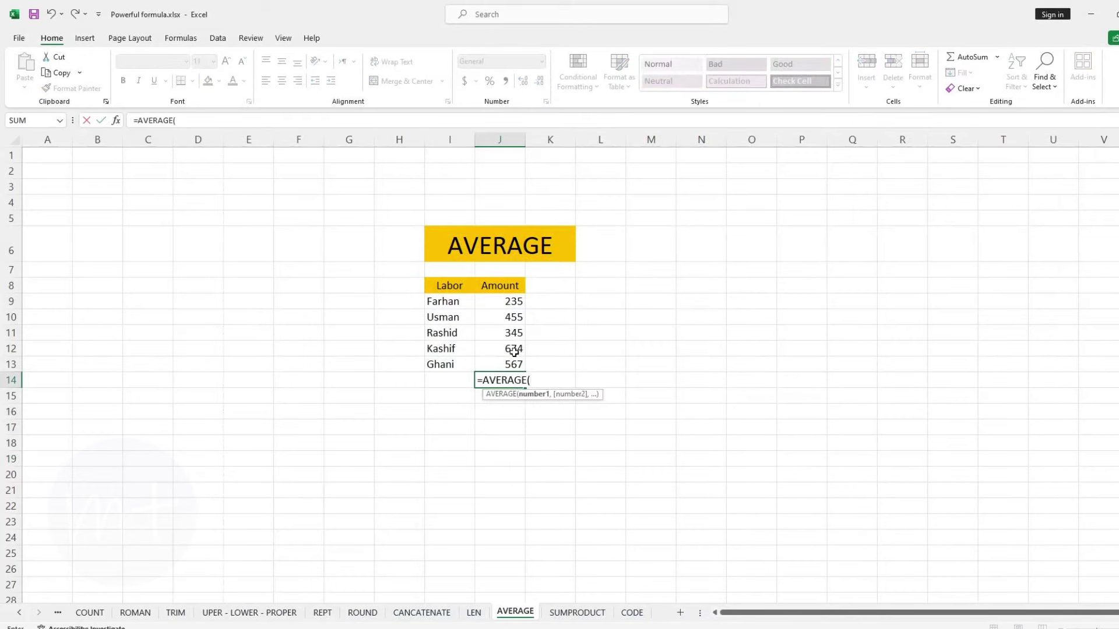
pyautogui.moveTo(513, 306); pyautogui.dragTo(510, 361)
pyautogui.write(')')
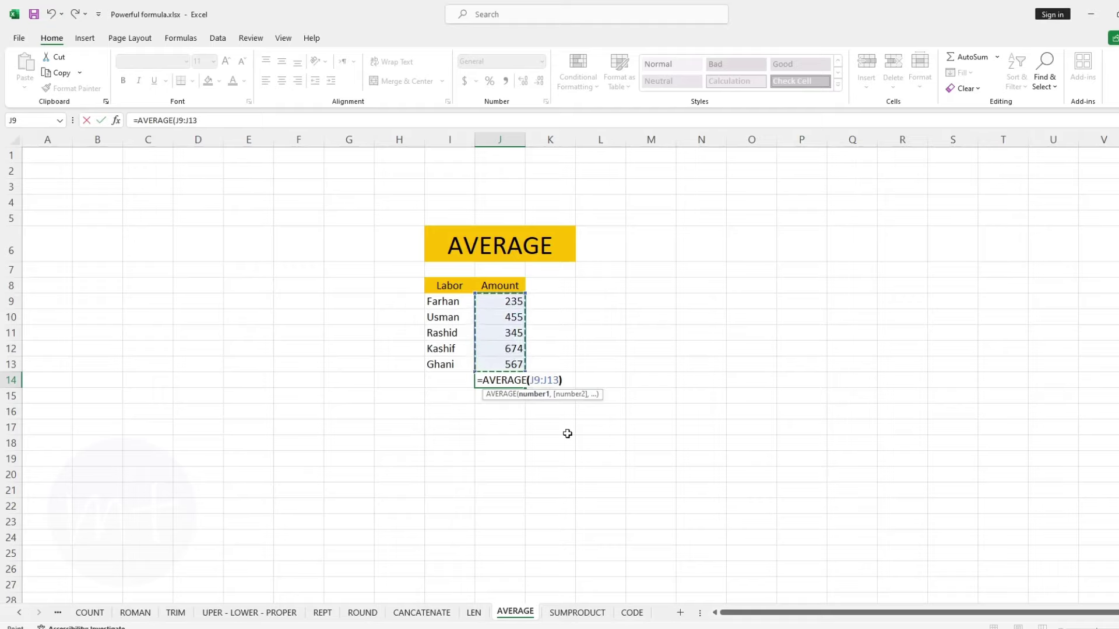
pyautogui.press('Return')
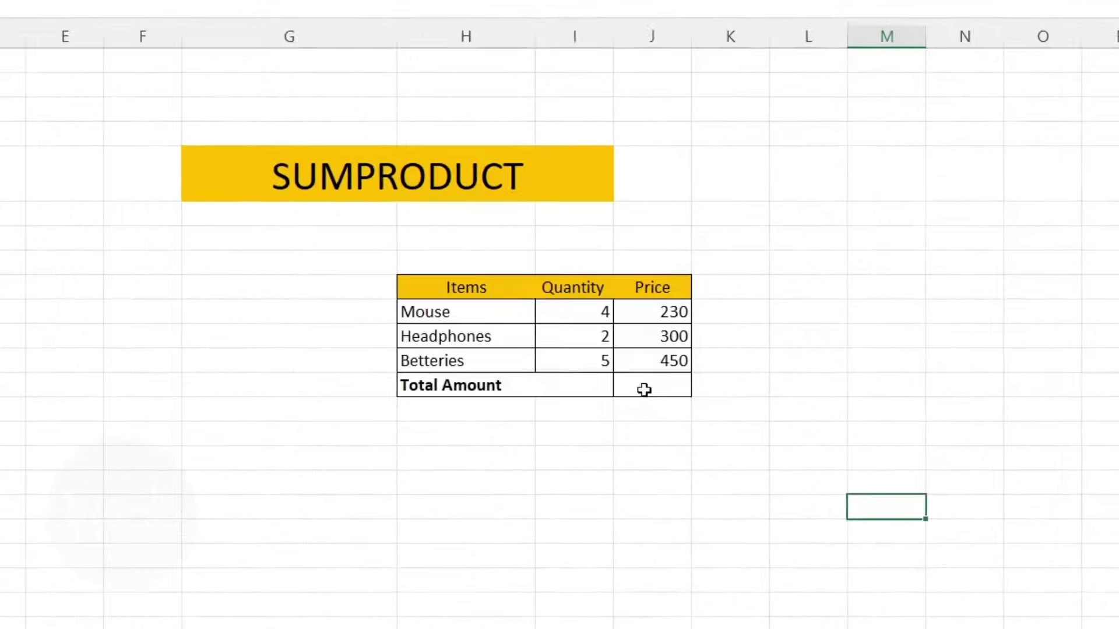
# Enter =SUMPRODUCT(I10:I12,J10:J12) as Total Amount, giving 3770, then open the CODE sheet.
pyautogui.click(643, 390)
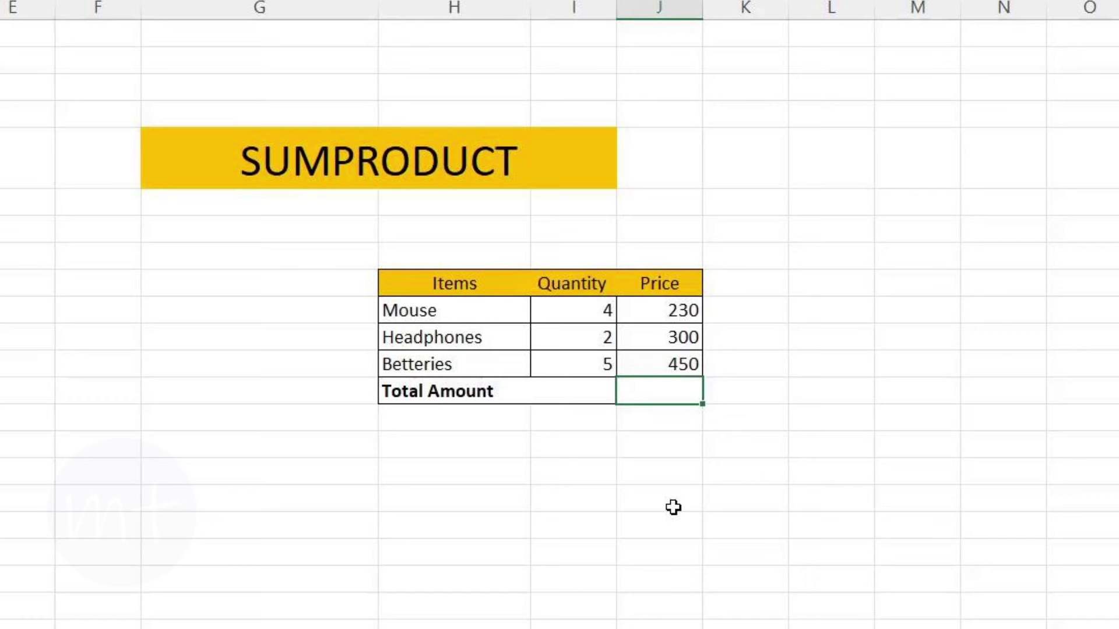
pyautogui.write('=su')
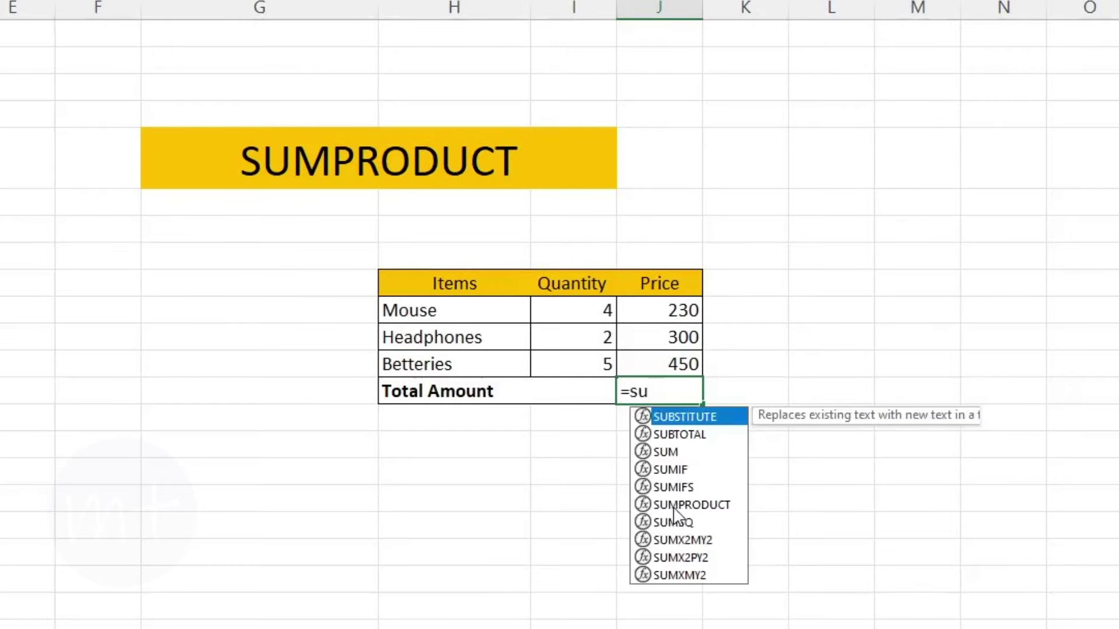
pyautogui.write('mp')
pyautogui.press('Tab')
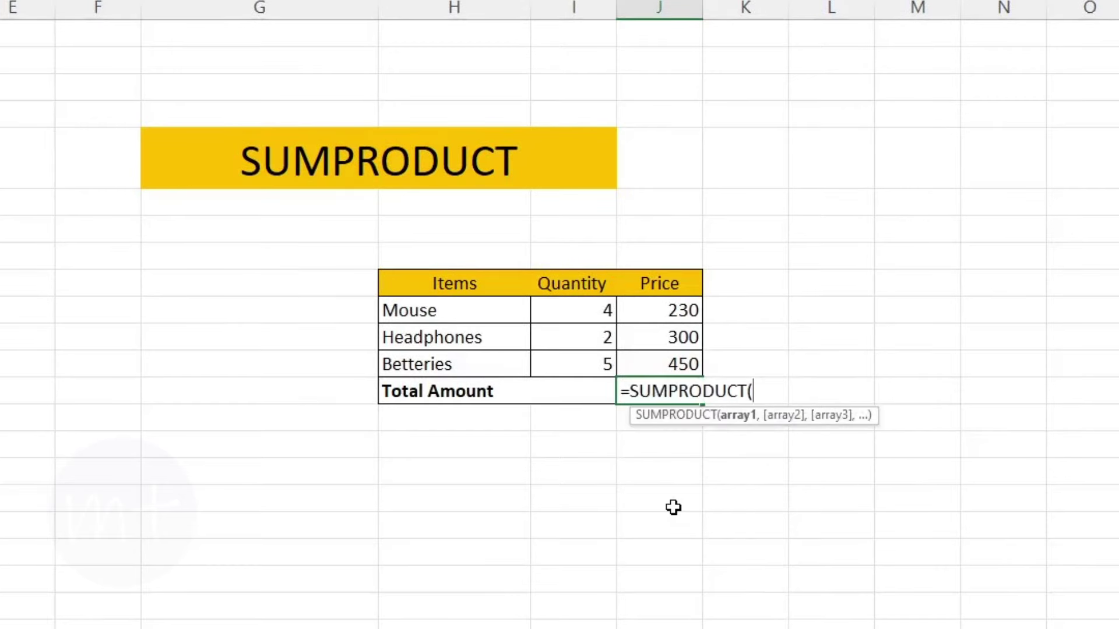
pyautogui.moveTo(598, 311); pyautogui.dragTo(600, 365)
pyautogui.write(',')
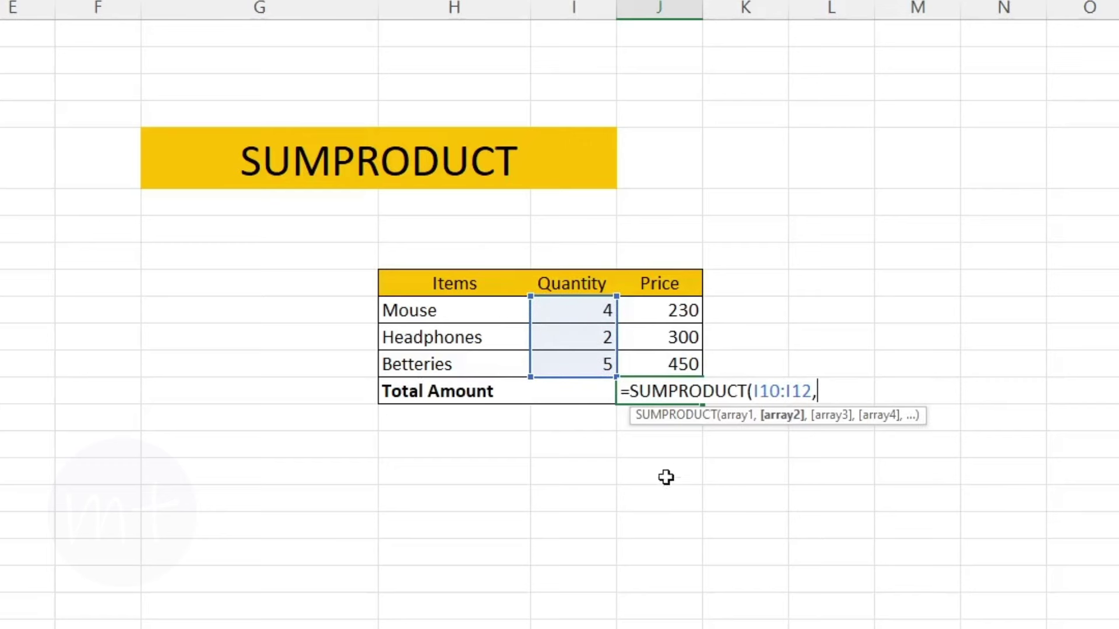
pyautogui.moveTo(672, 314); pyautogui.dragTo(671, 364)
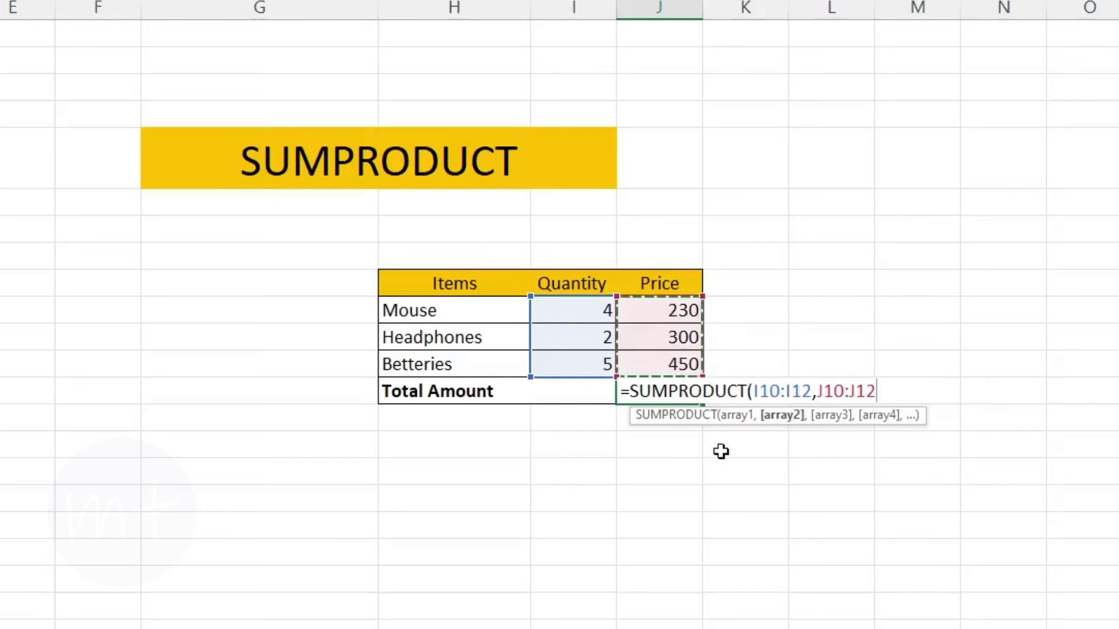
pyautogui.write(')')
pyautogui.press('Return')
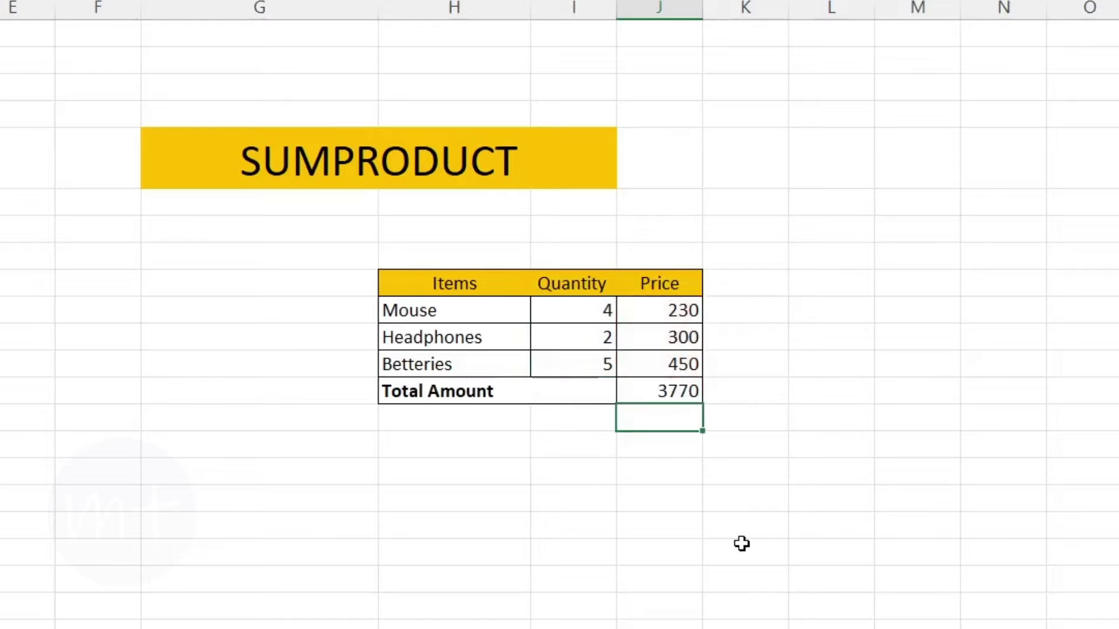
pyautogui.click(741, 544)
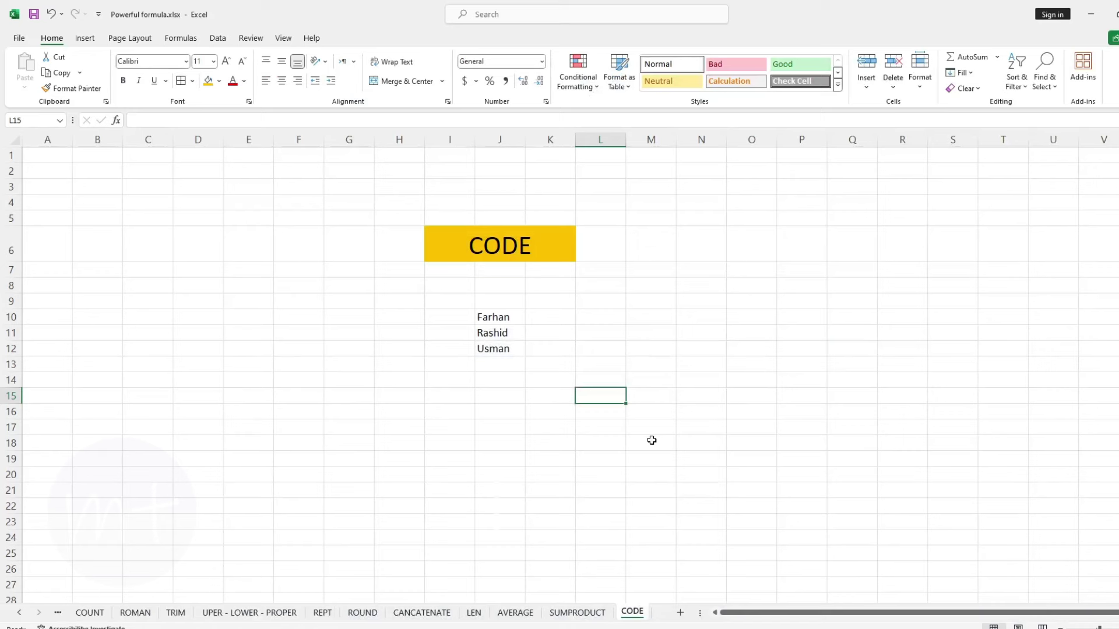
# Enter =CODE(J10) in K10 and fill it down to K12, giving 70, 82 and 85.
pyautogui.click(543, 315)
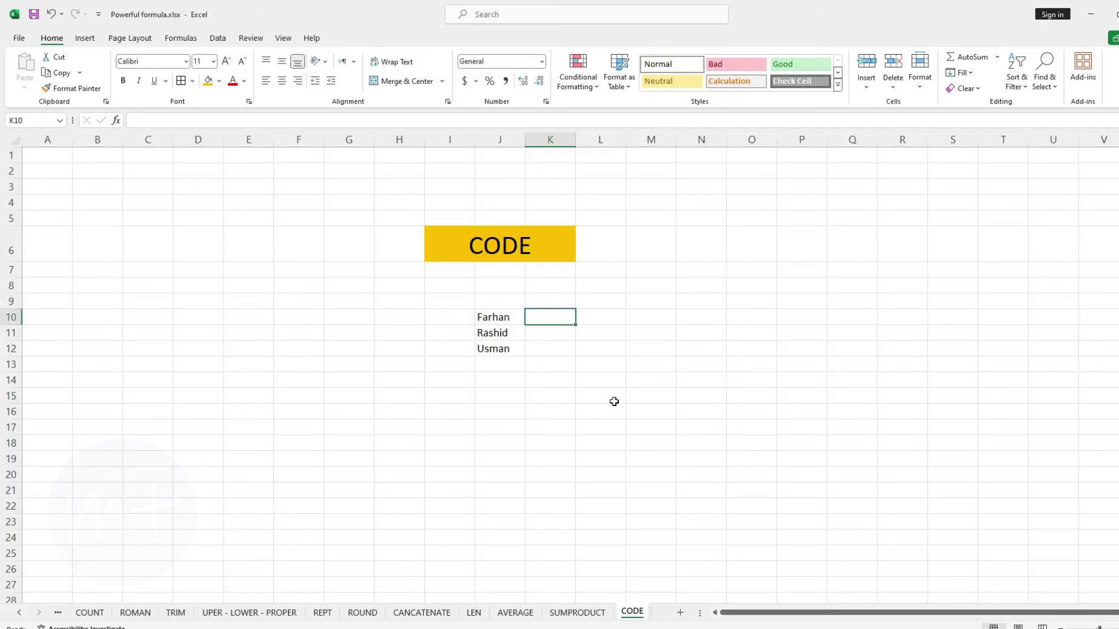
pyautogui.write('=')
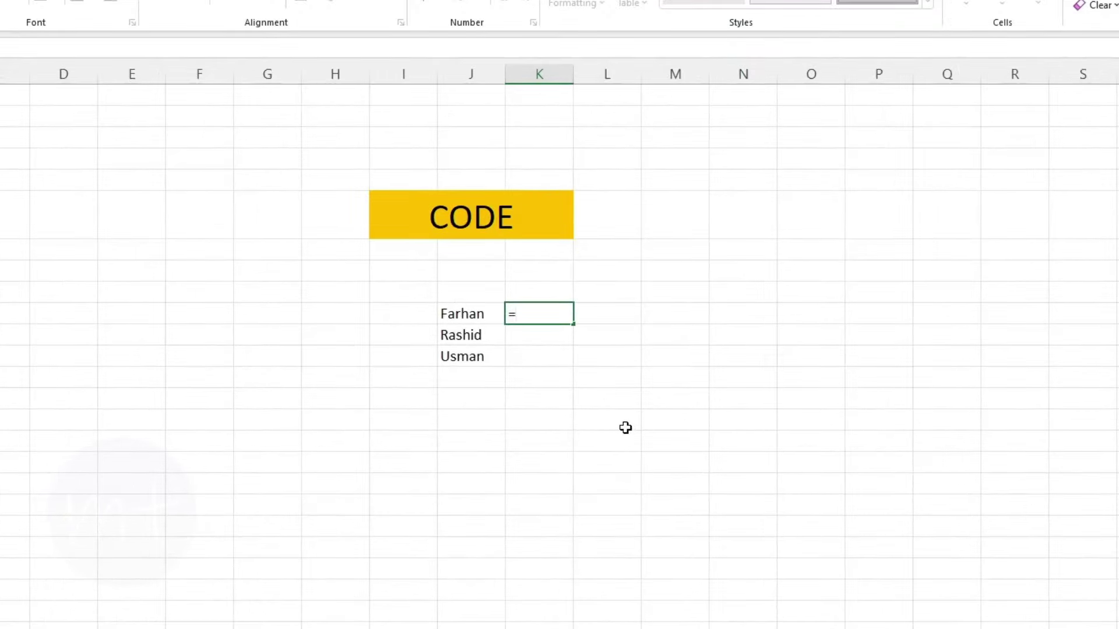
pyautogui.write('code')
pyautogui.press('Tab')
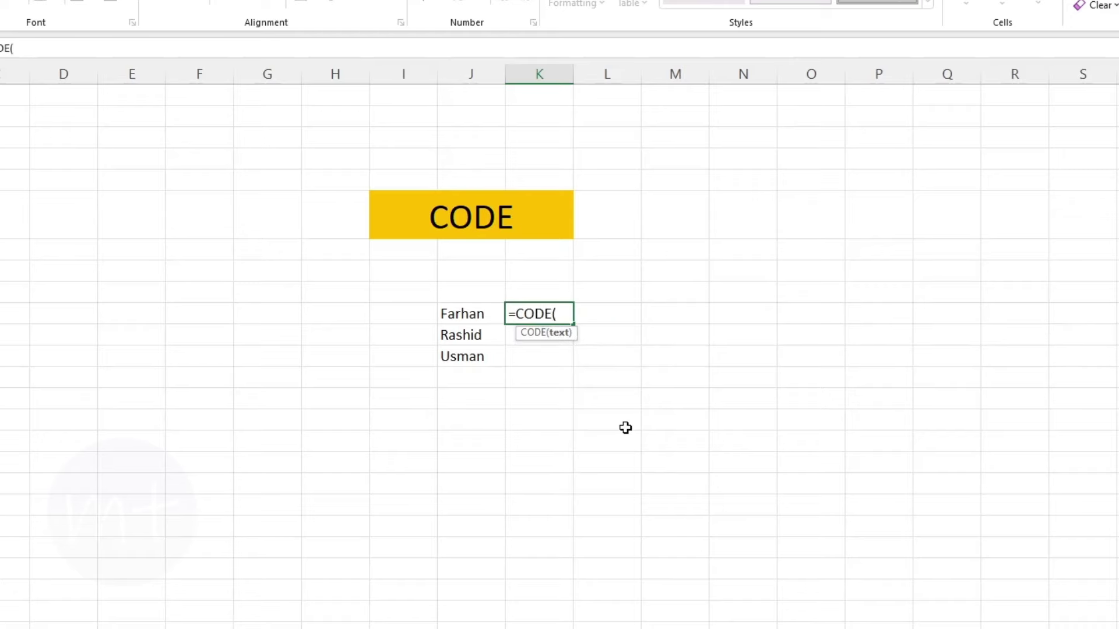
pyautogui.click(473, 315)
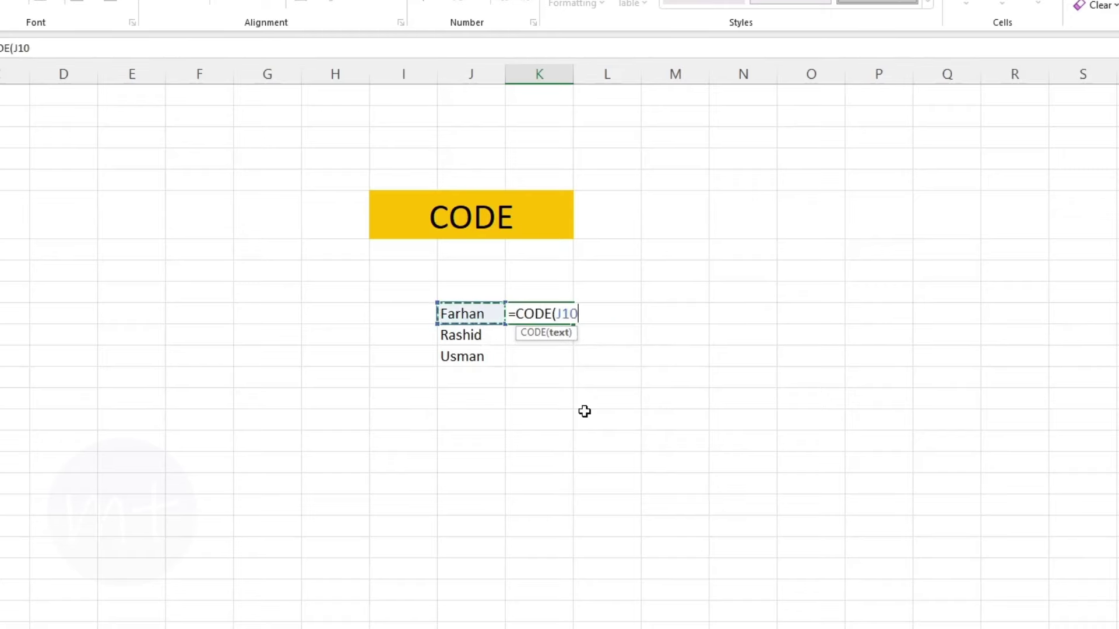
pyautogui.press('Return')
pyautogui.click(554, 309)
pyautogui.moveTo(573, 324); pyautogui.dragTo(573, 363)
# Show the 20 Formulas in Excel index sheet listing COUNTIF through CODE.
pyautogui.click(655, 400)
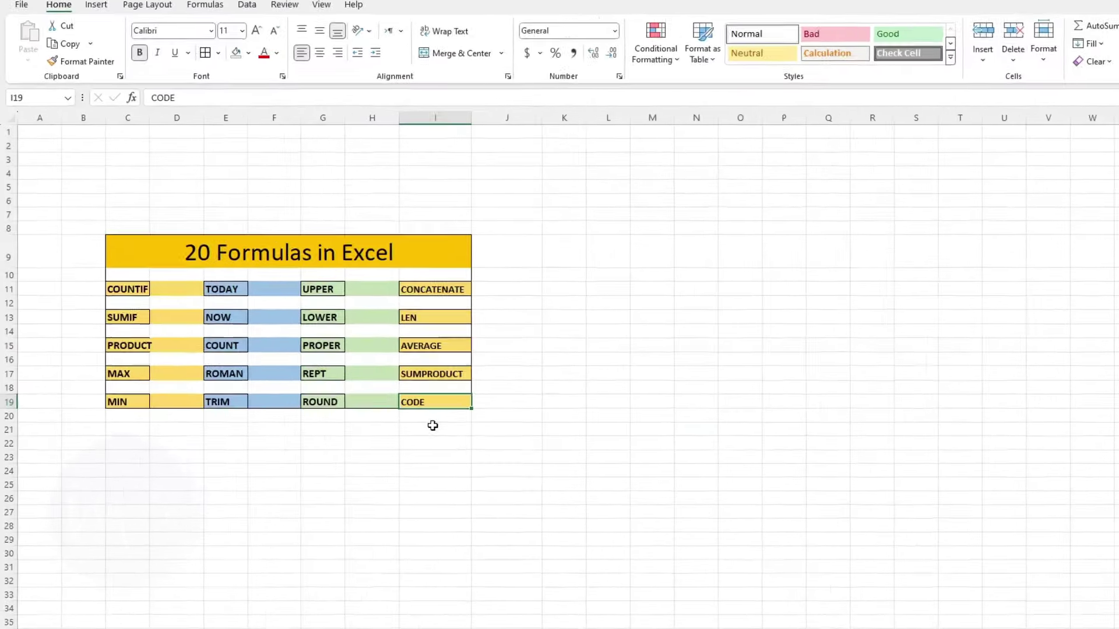